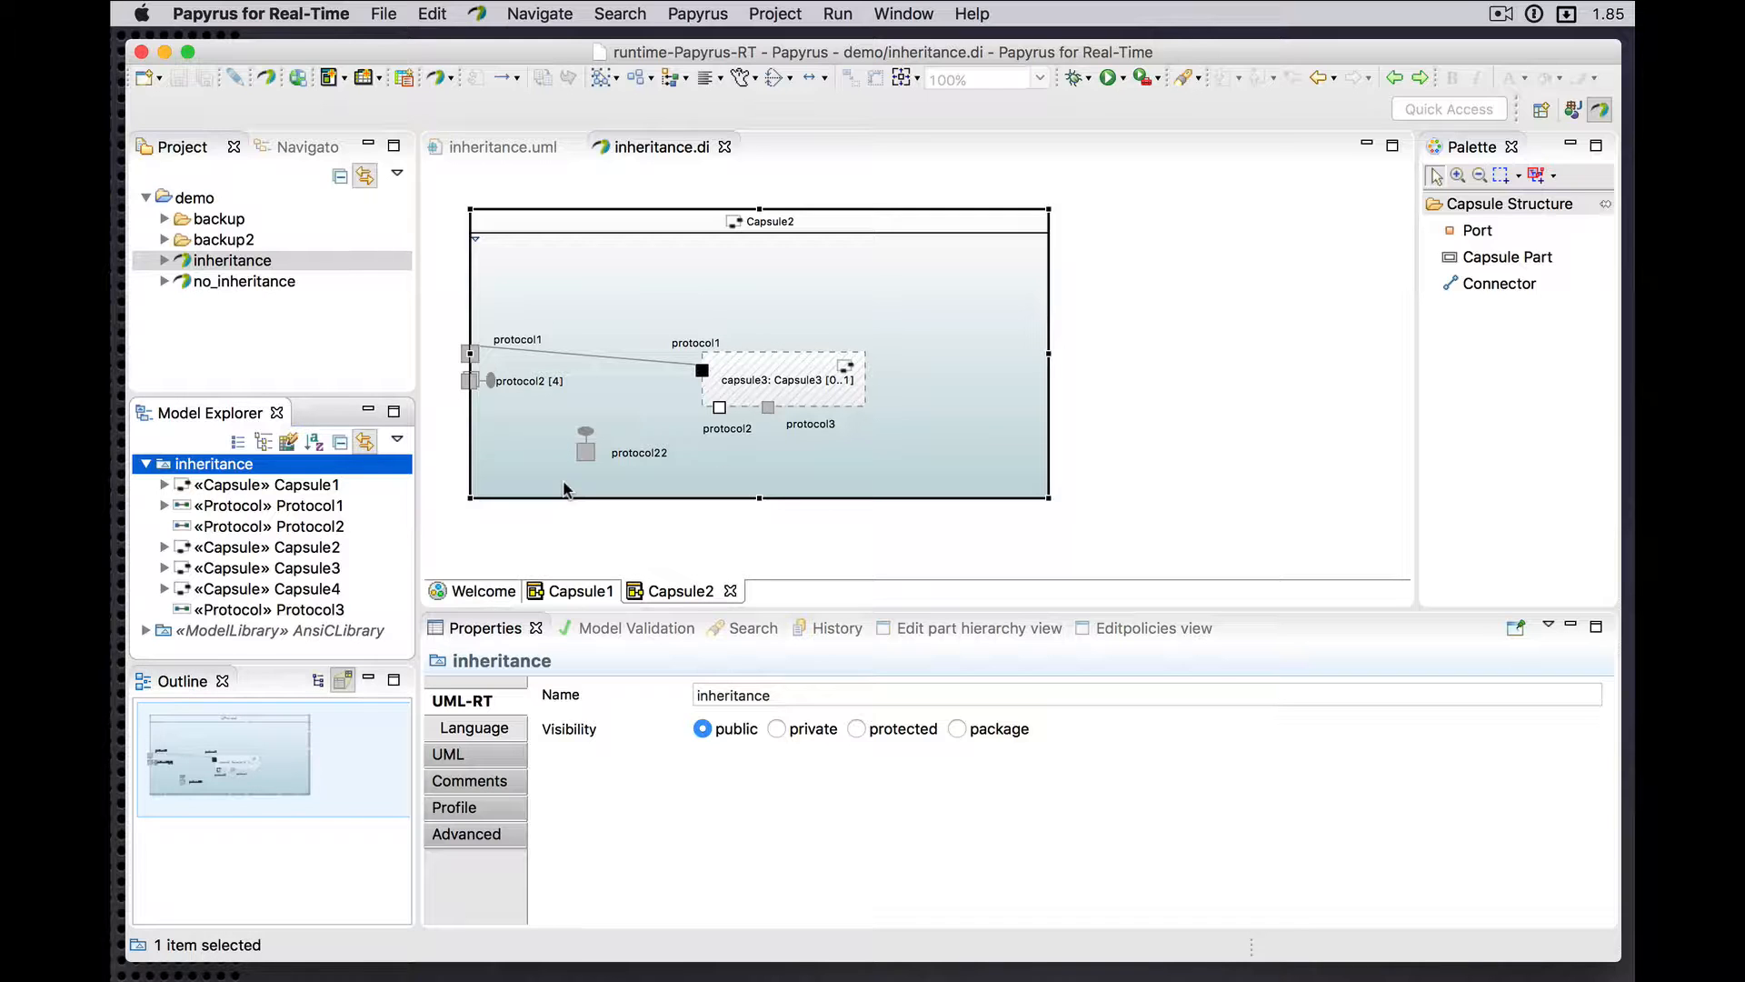
- Create a generalization relationship from Protocol3 to Protocol1 in the inheritance model
click(257, 611)
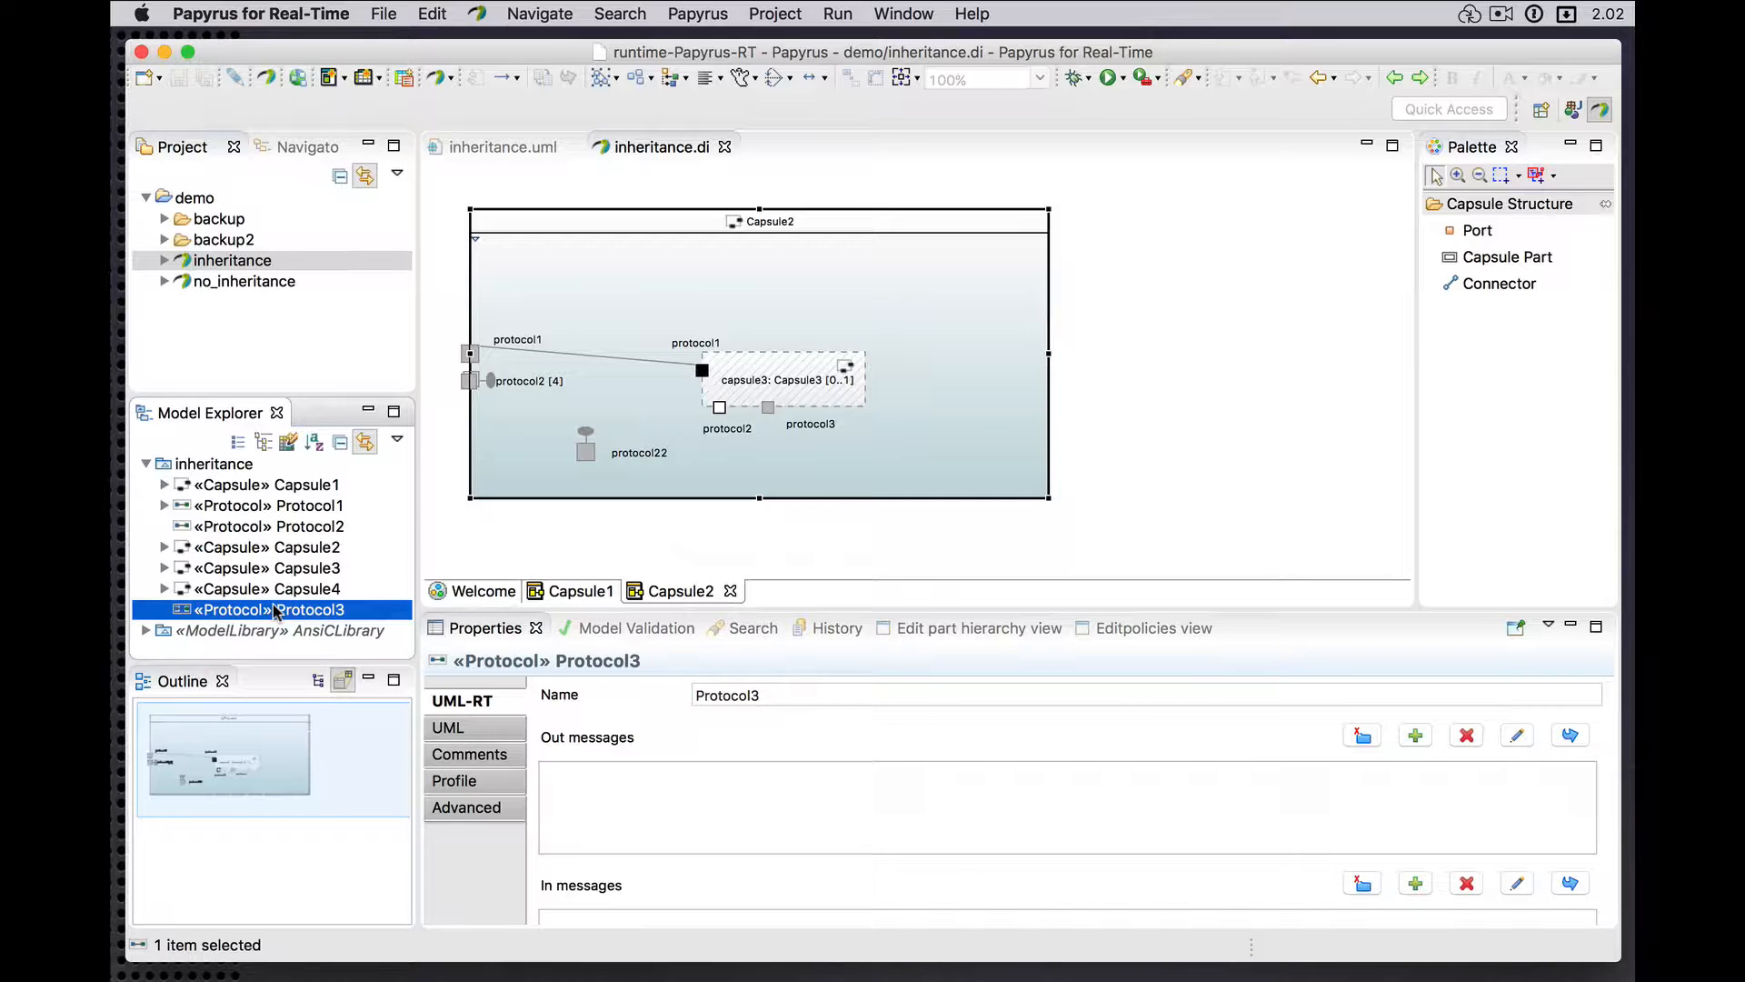
right_click(224, 620)
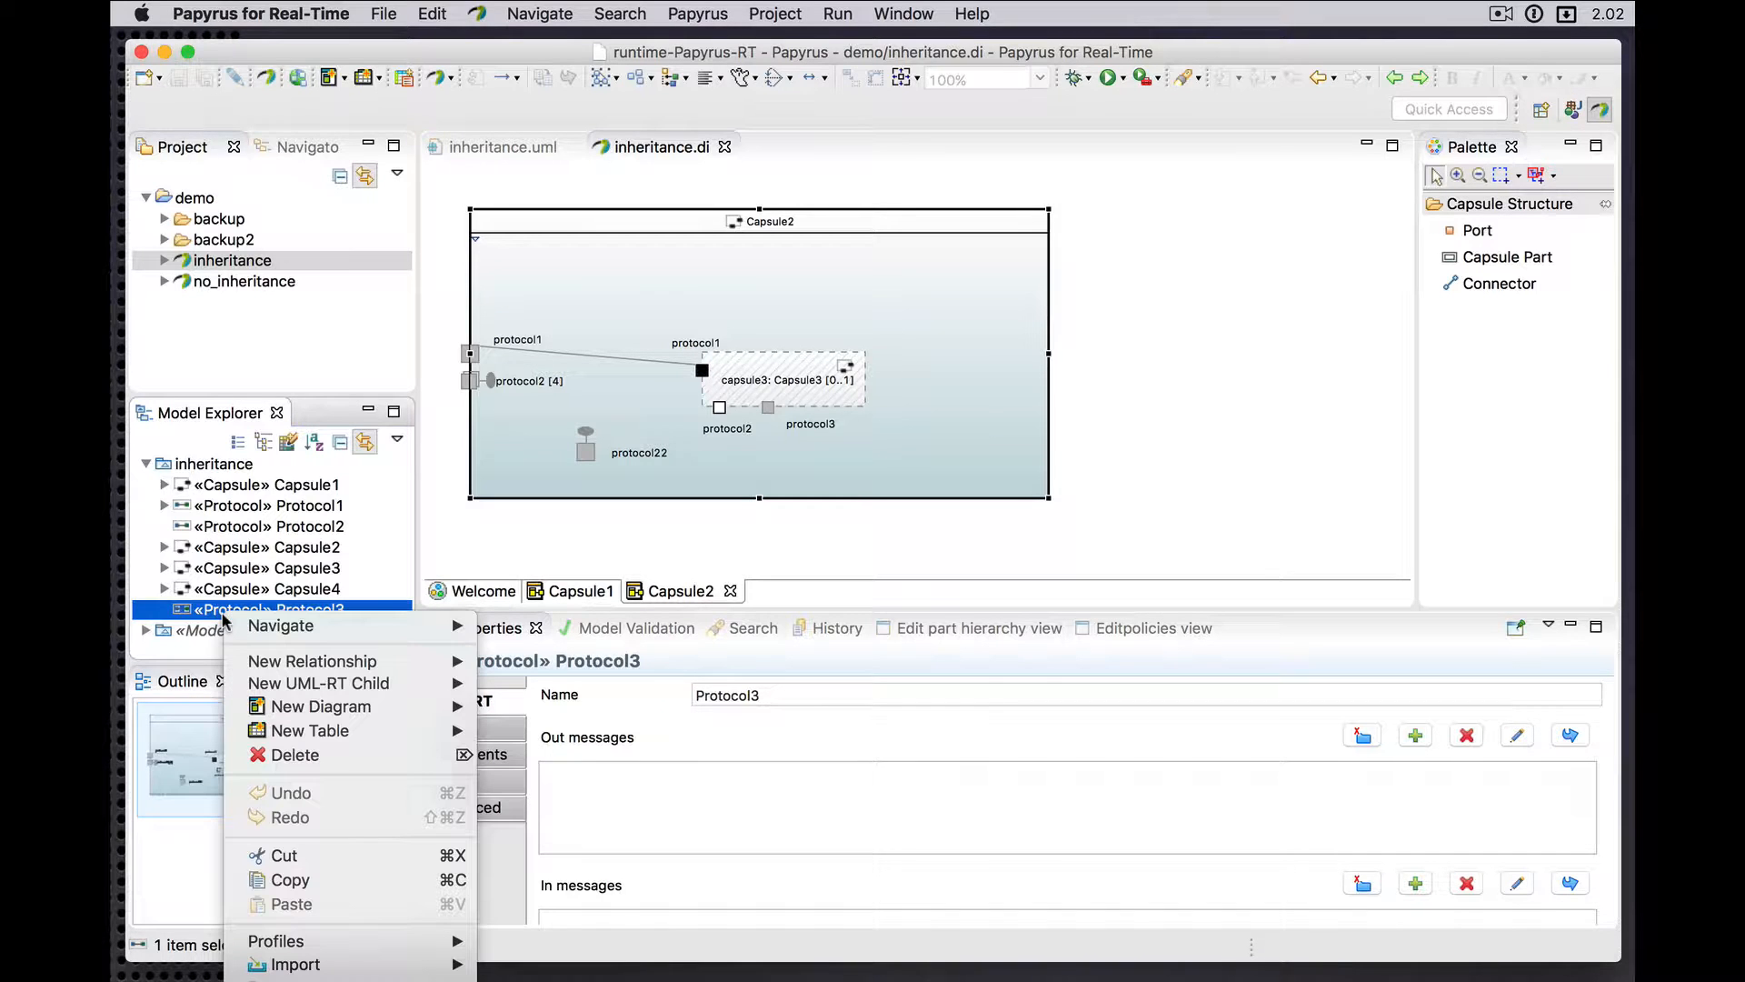
mouse_move(278, 683)
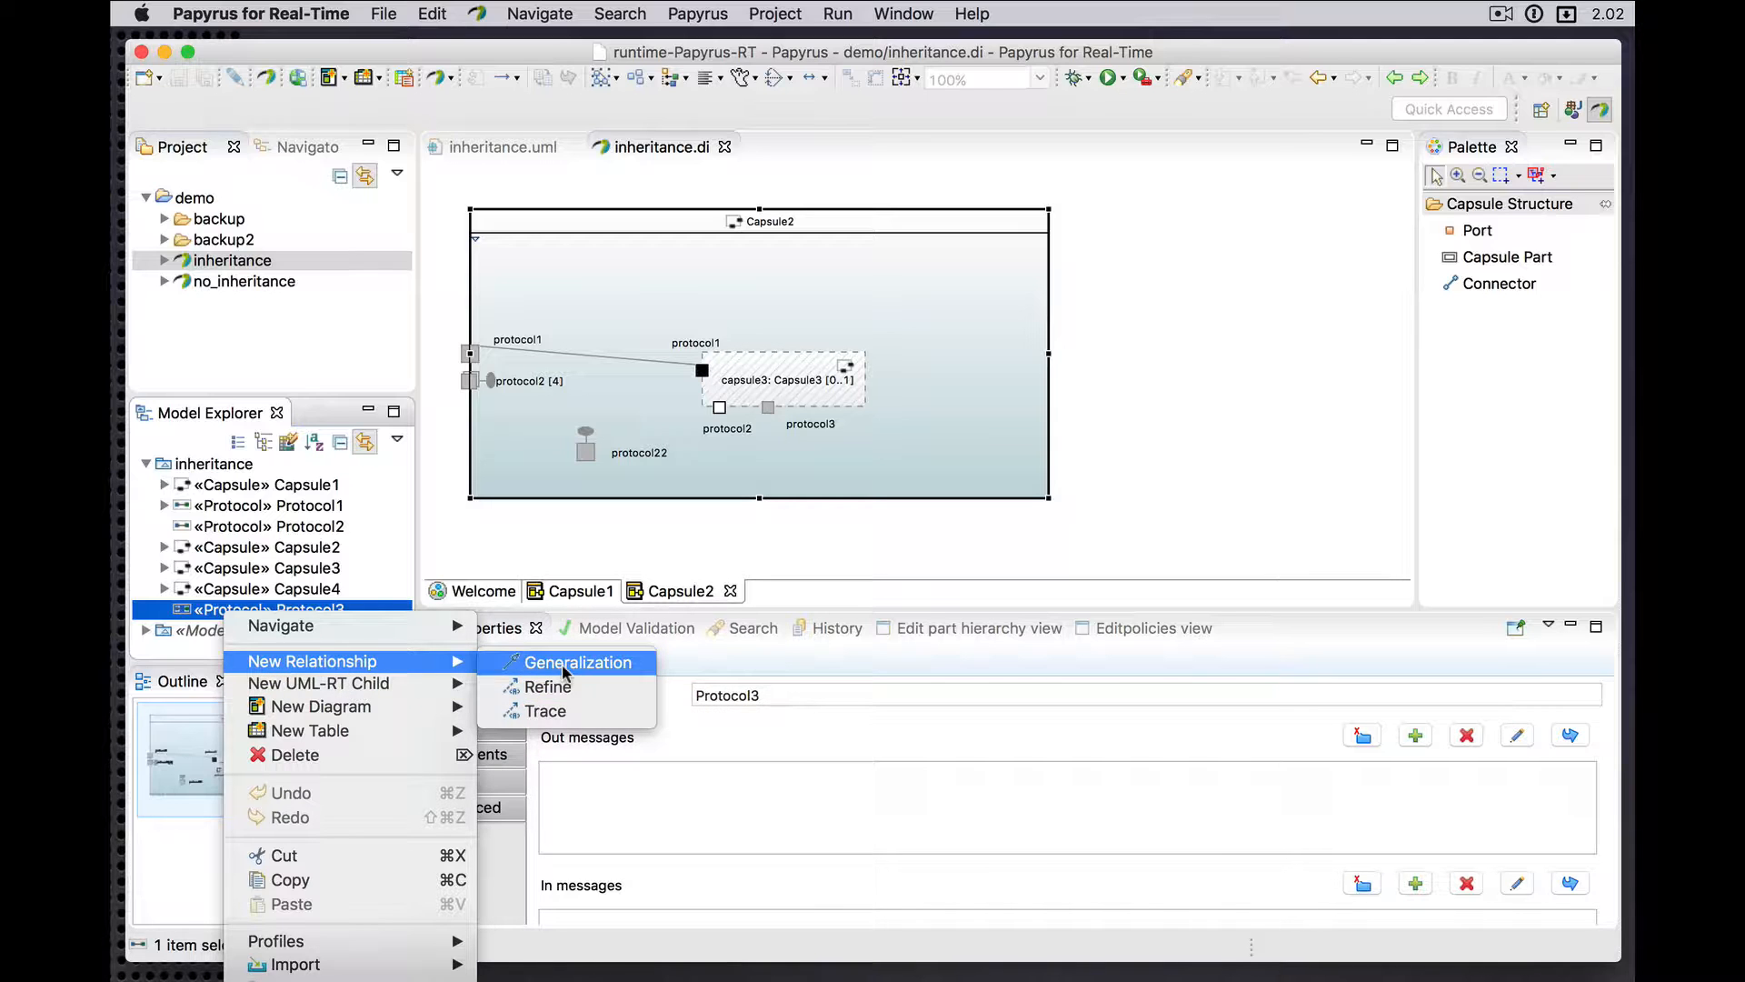
click(562, 663)
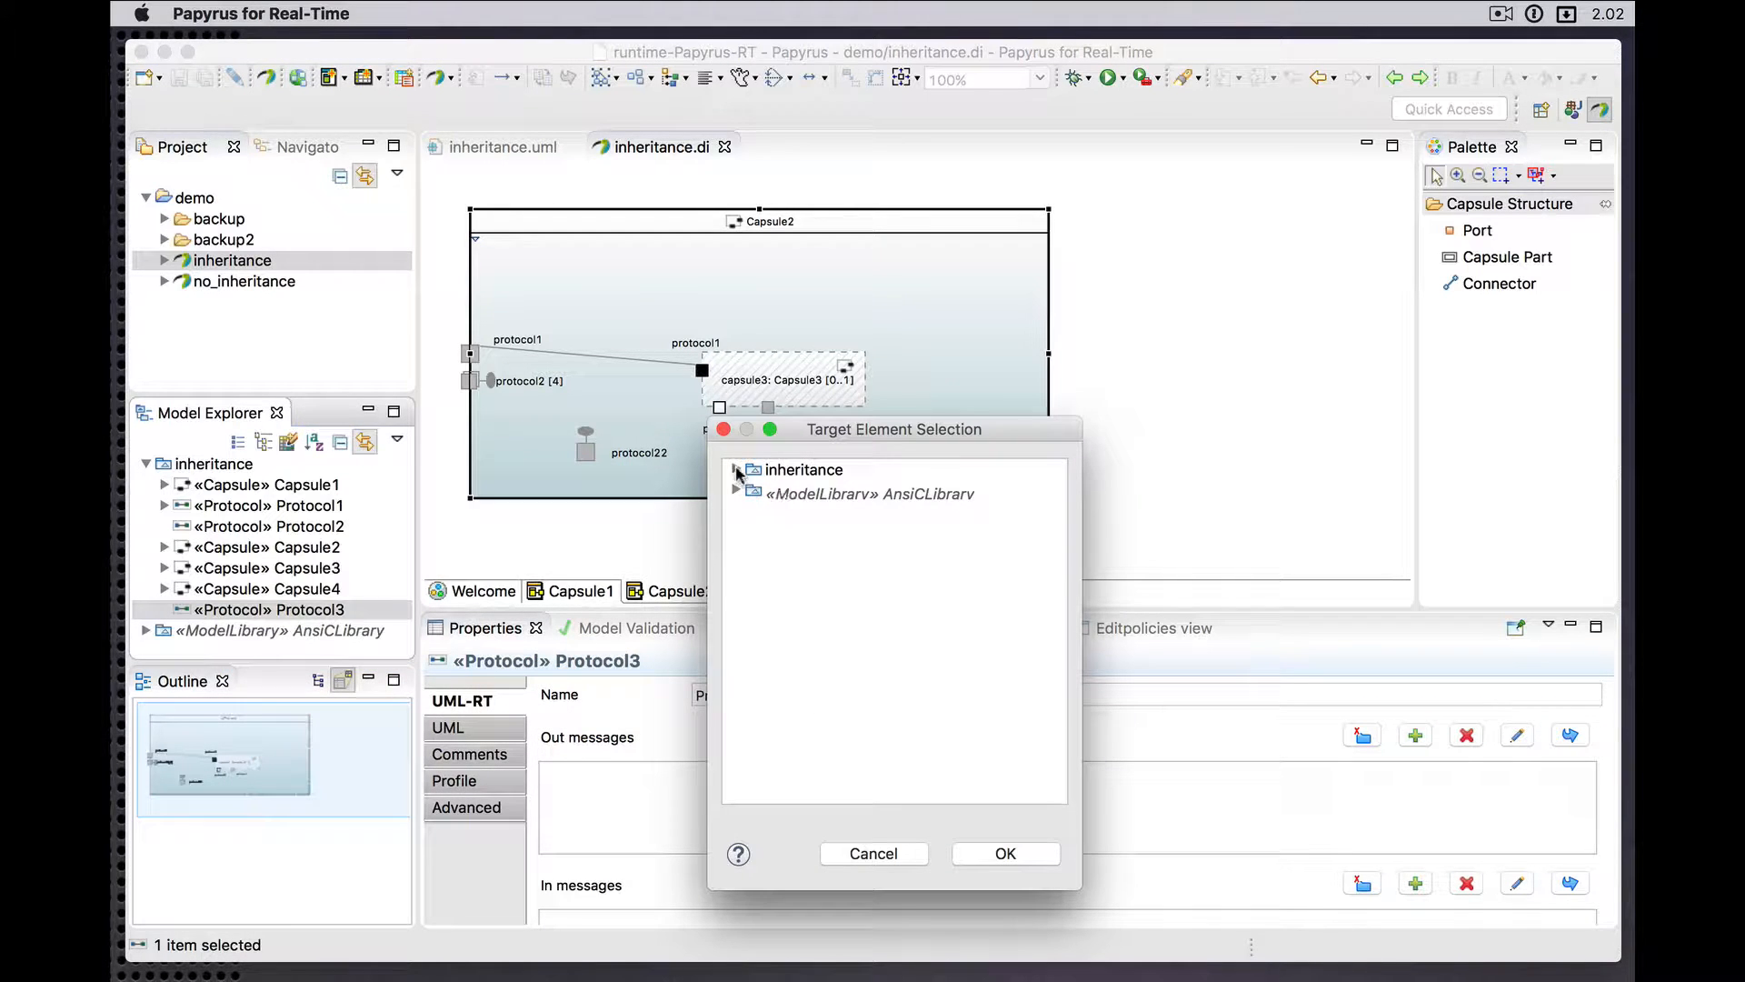
click(736, 469)
click(825, 512)
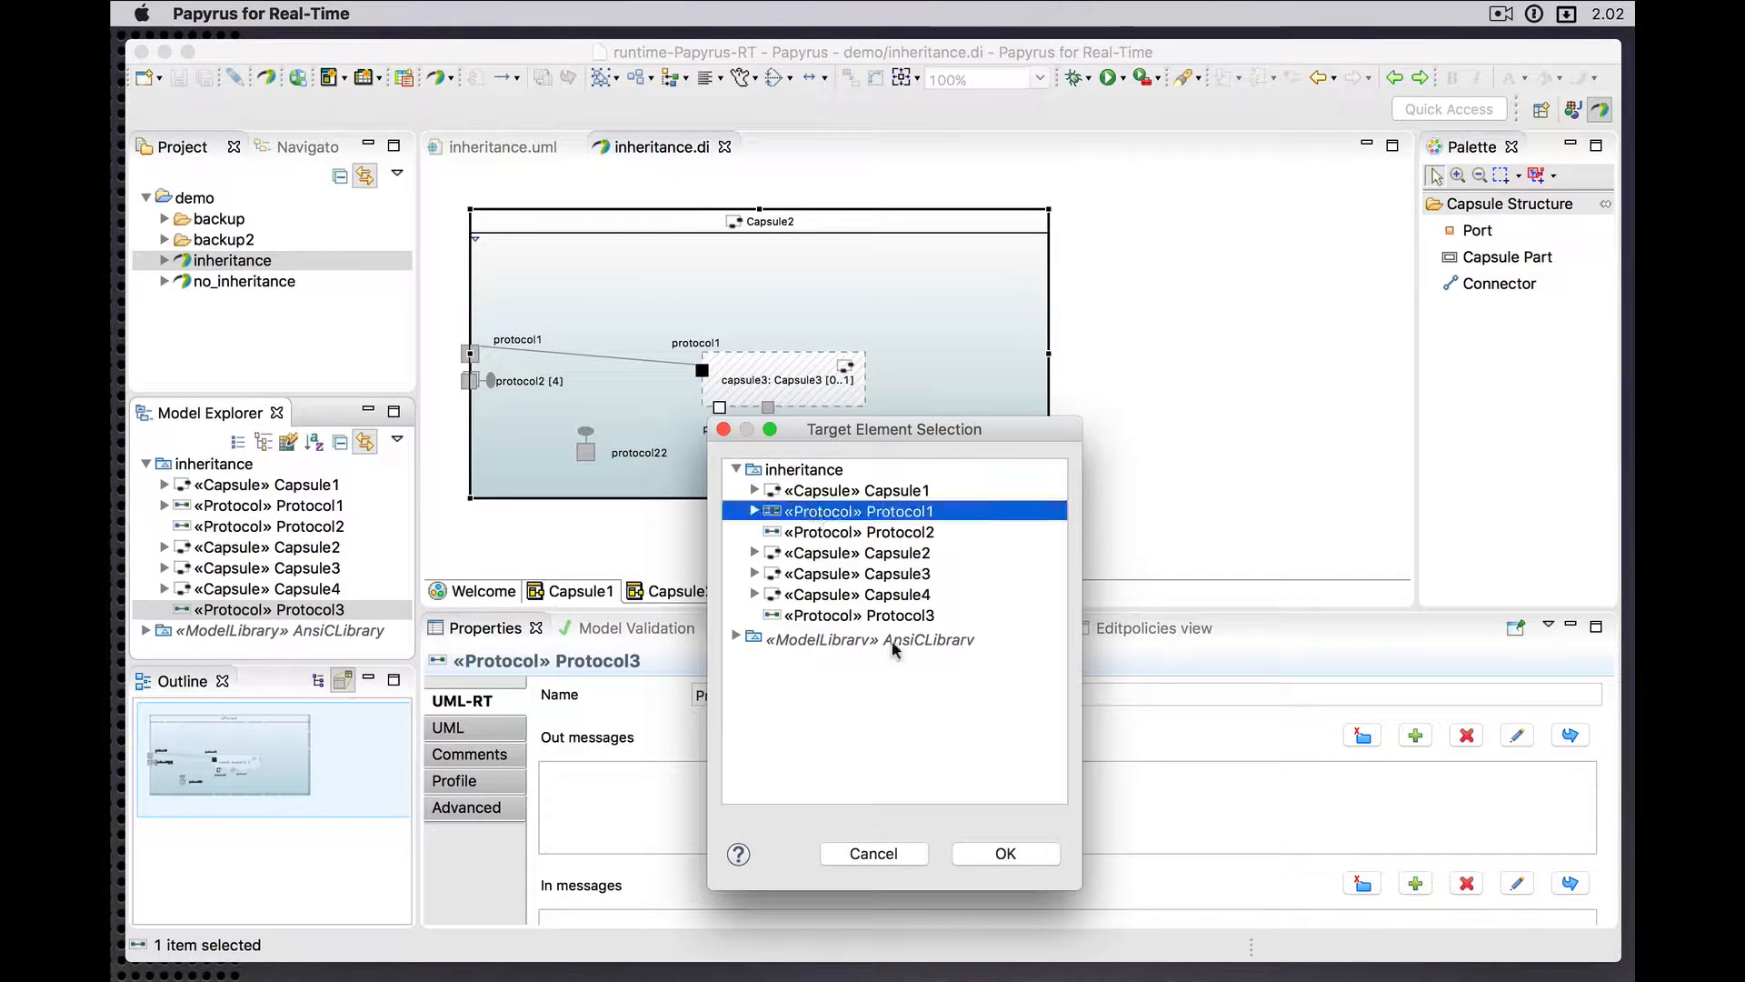
click(1025, 854)
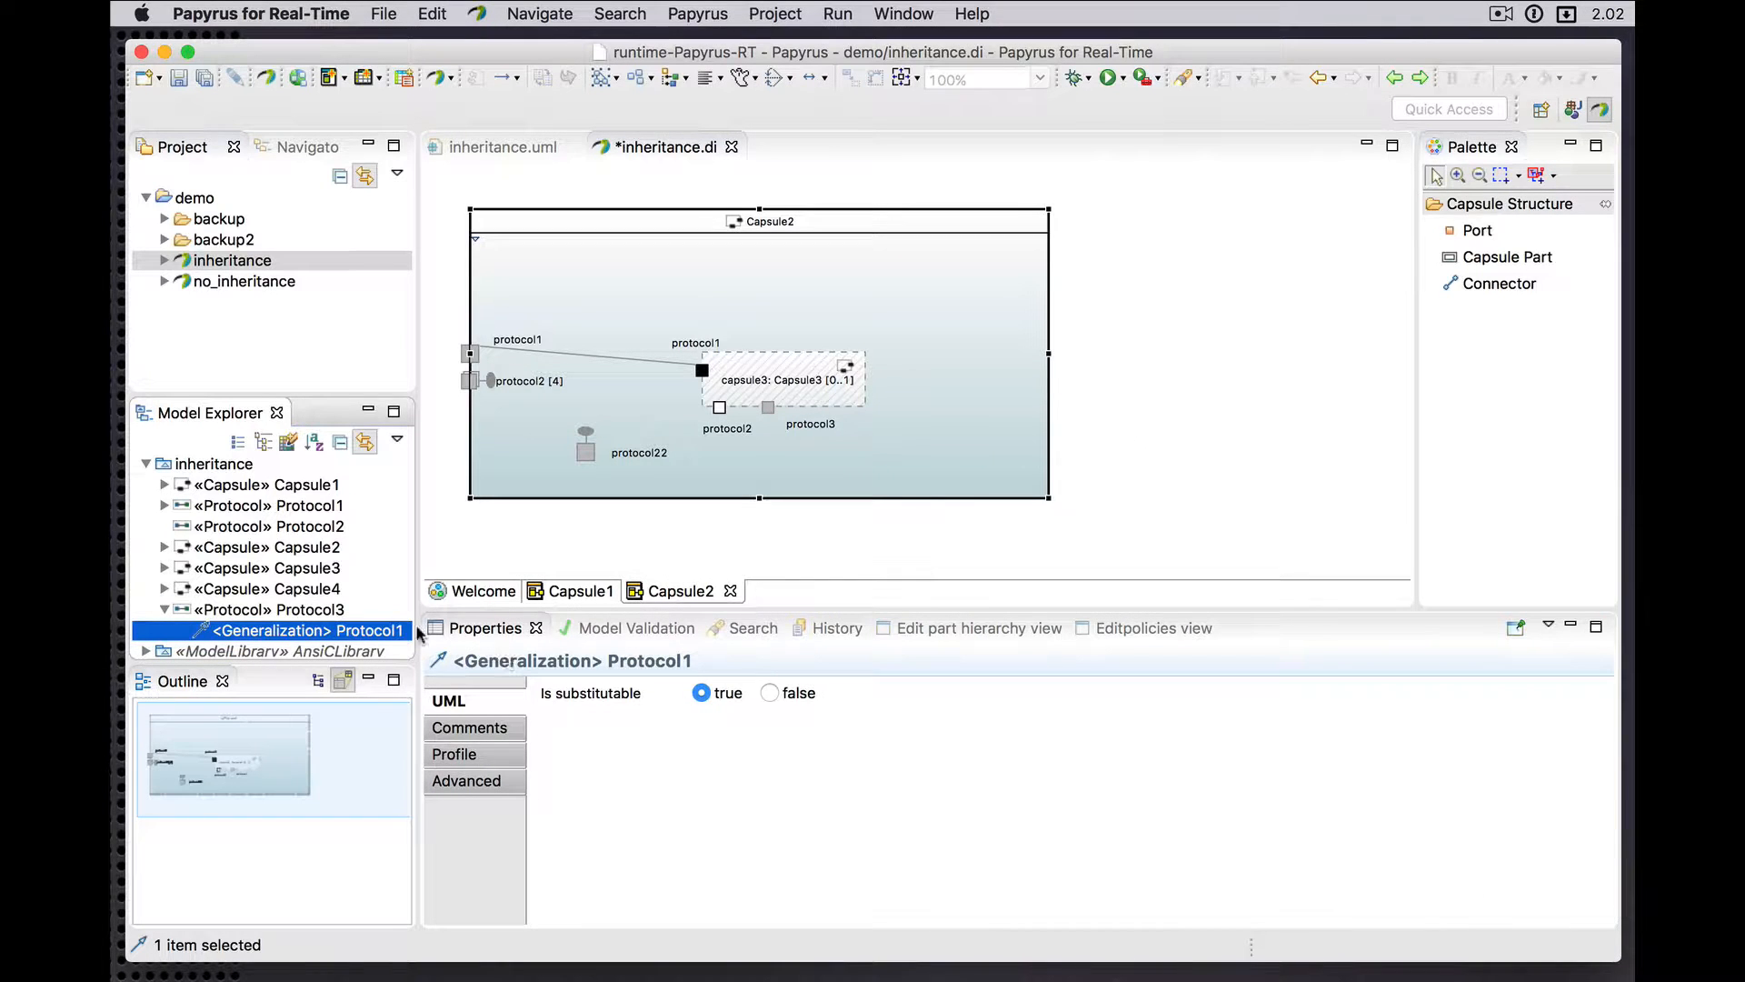
- Add a new in message named ping without parameters to Protocol3
click(293, 613)
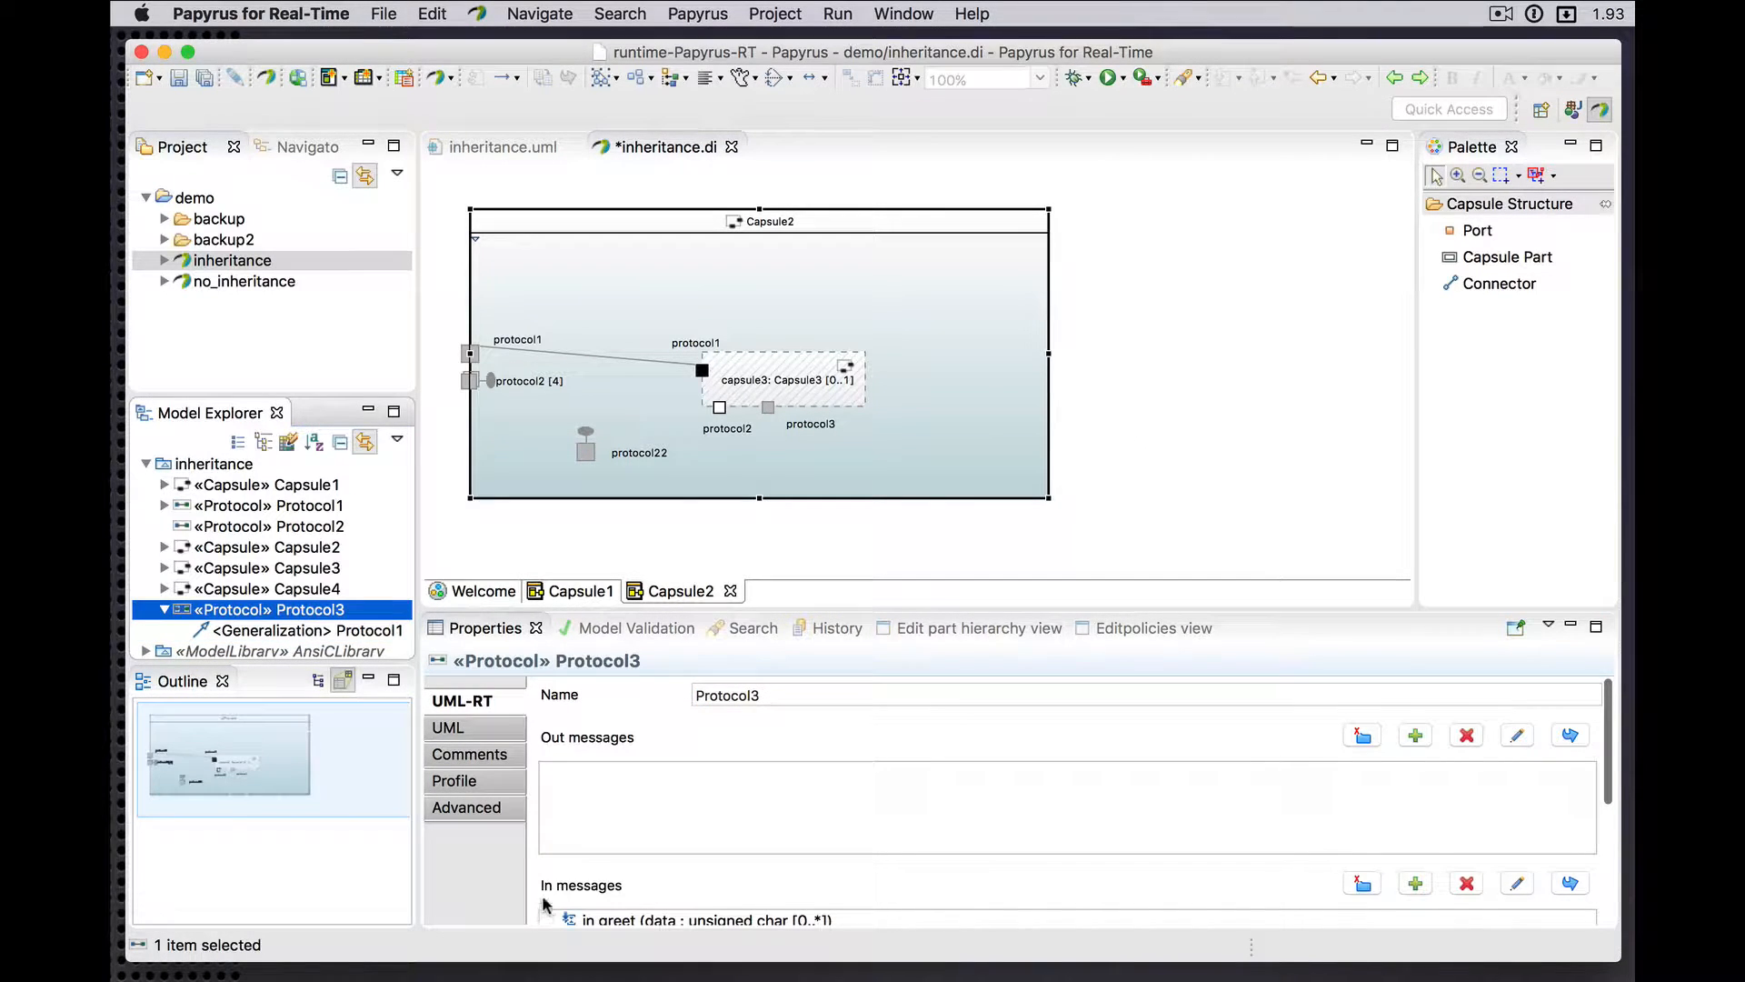
scroll(531, 868, down, 2)
scroll(535, 870, down, 2)
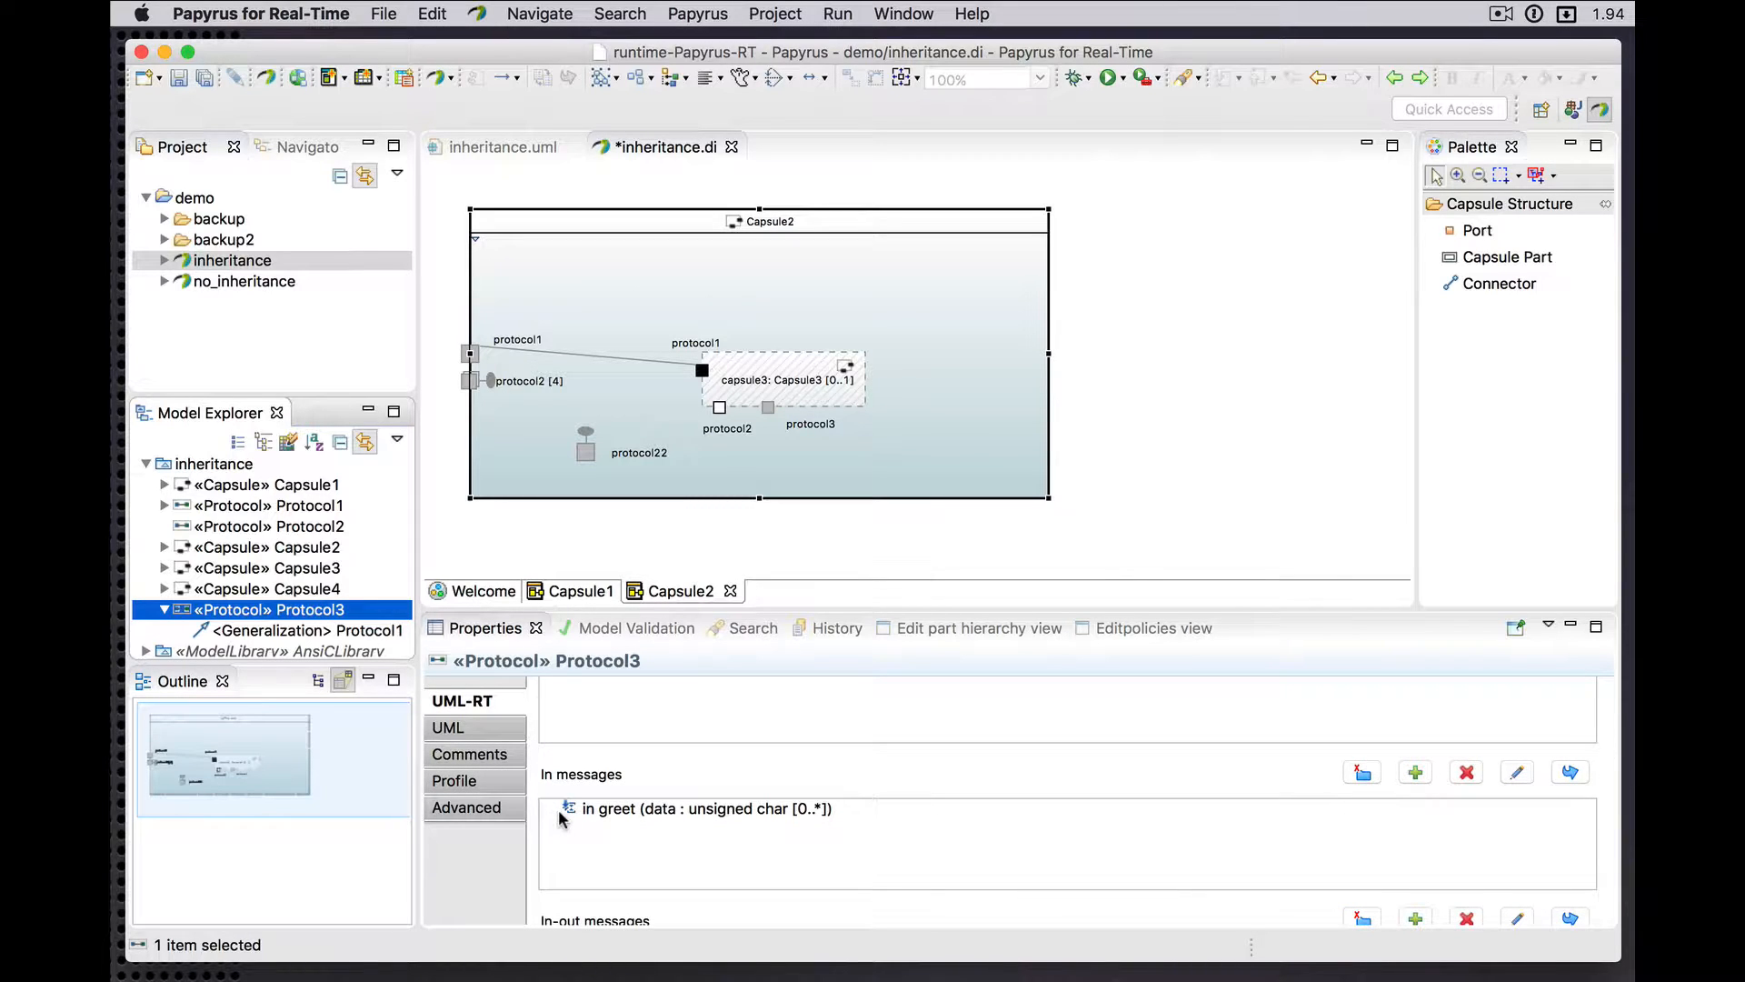
click(164, 505)
click(165, 505)
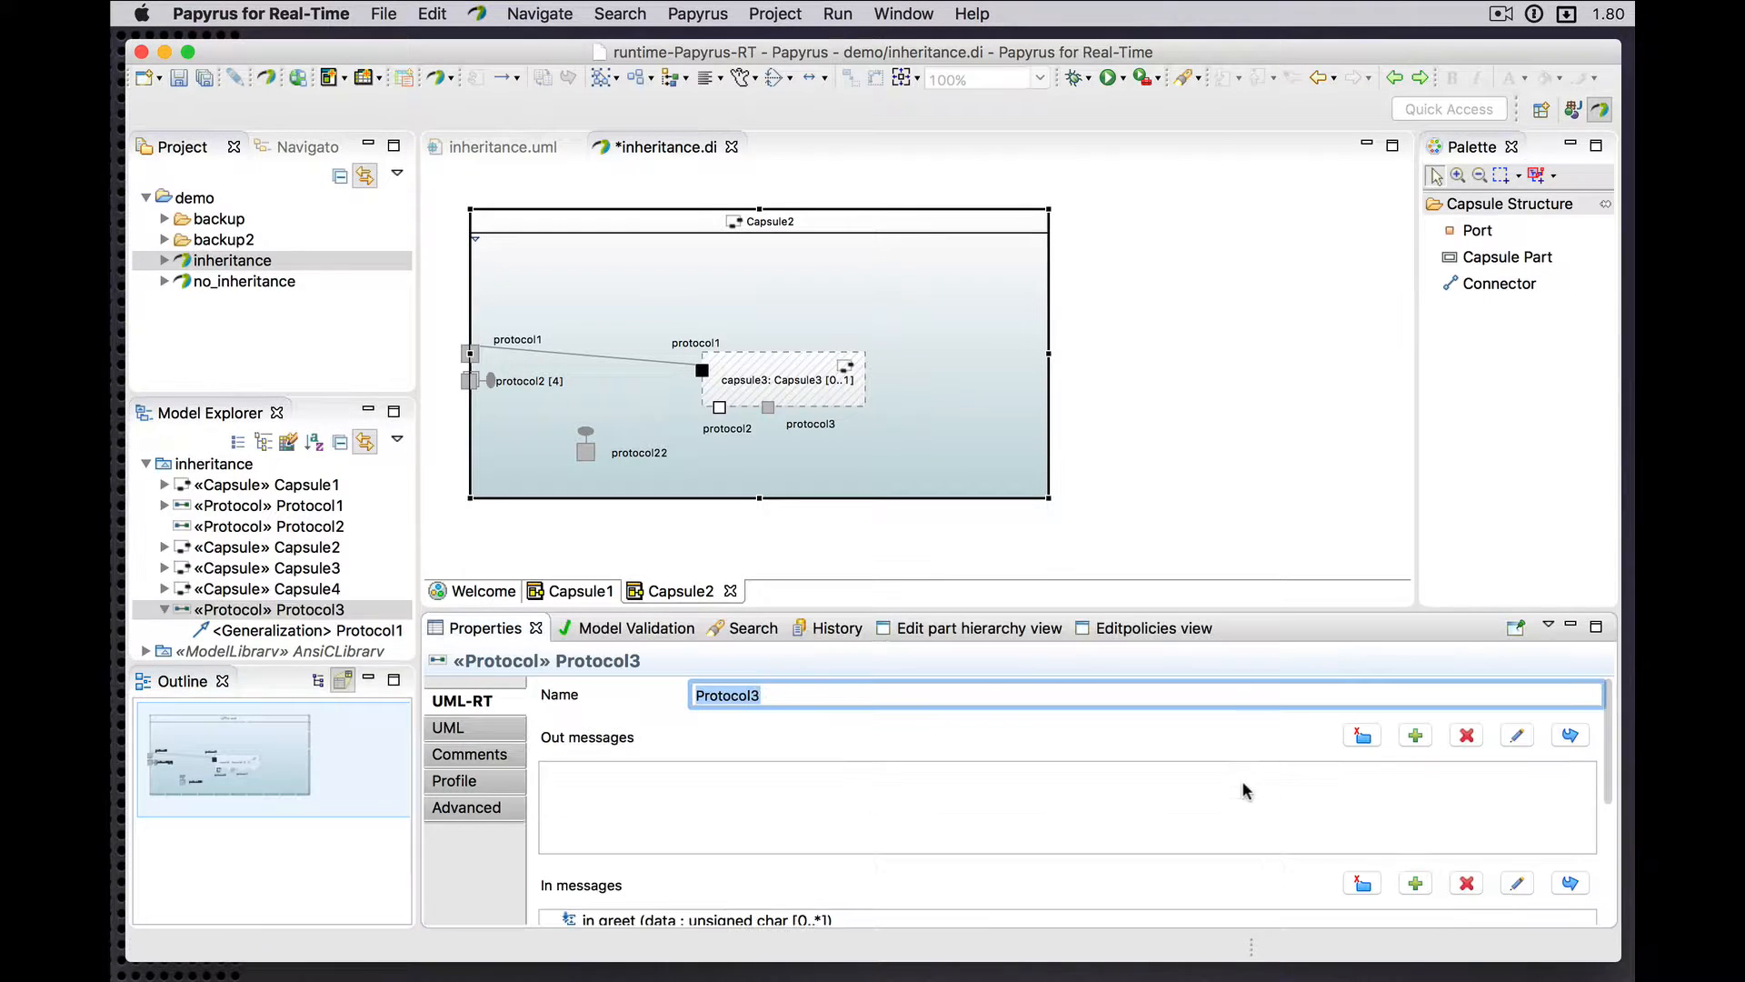
click(1246, 790)
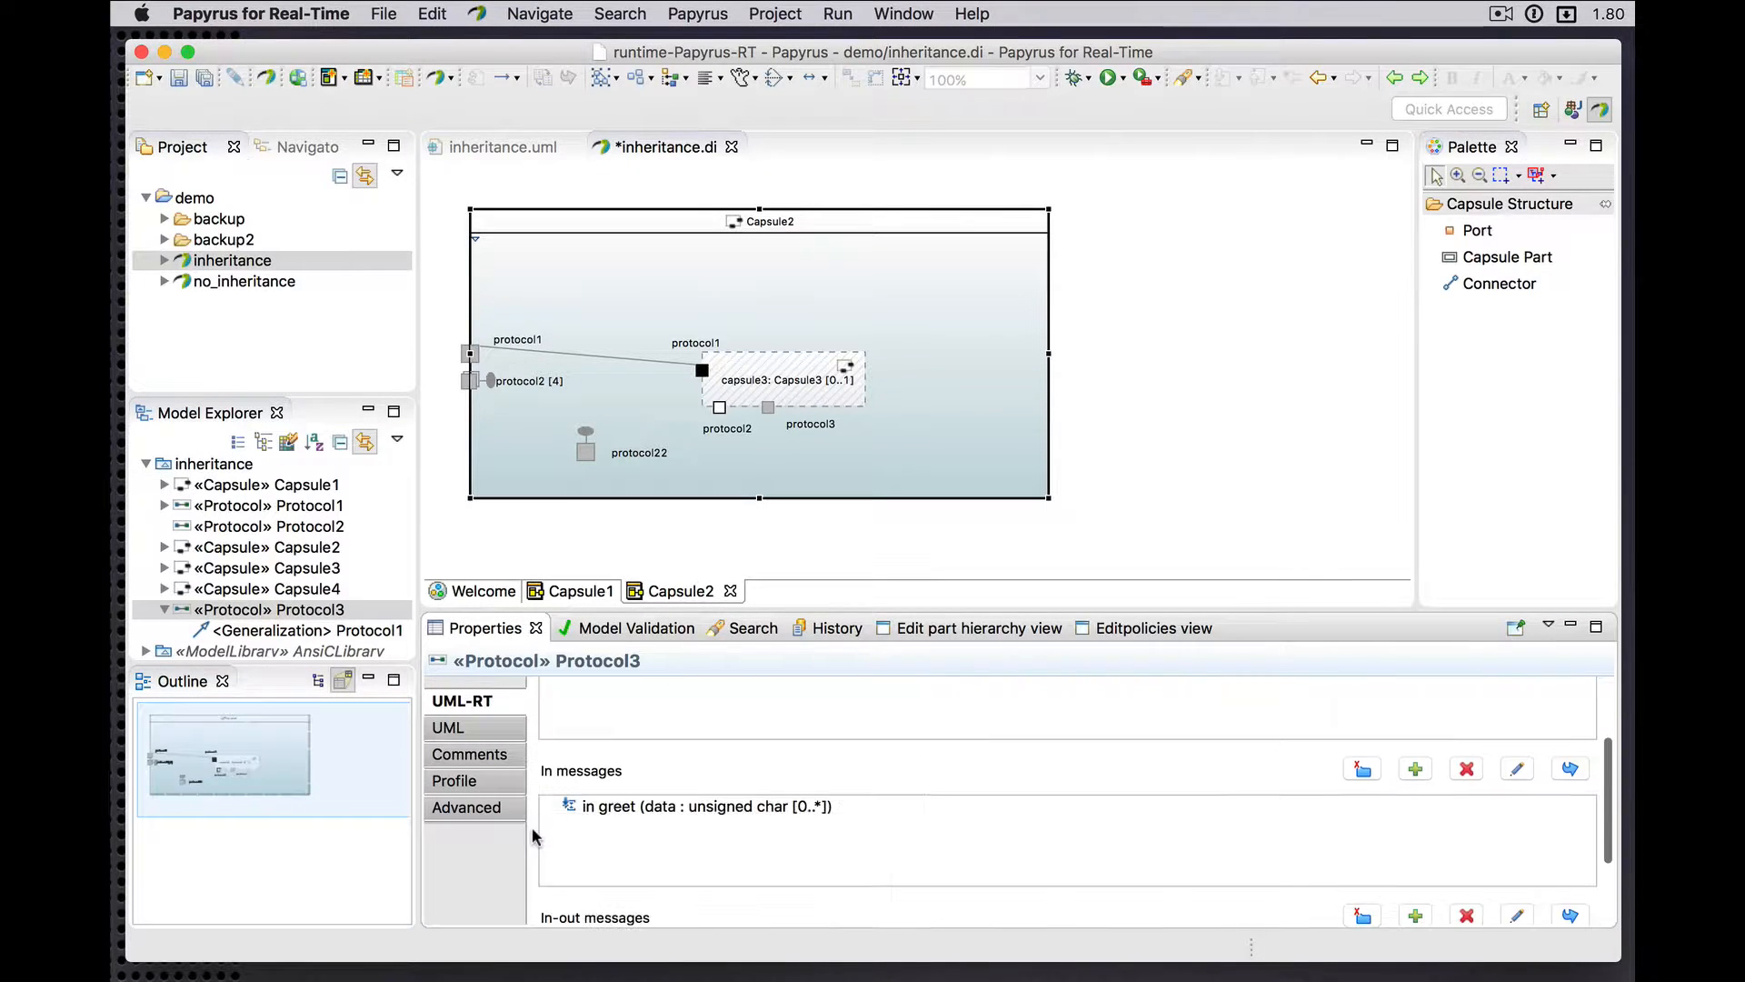
scroll(1318, 799, down, 3)
click(1414, 768)
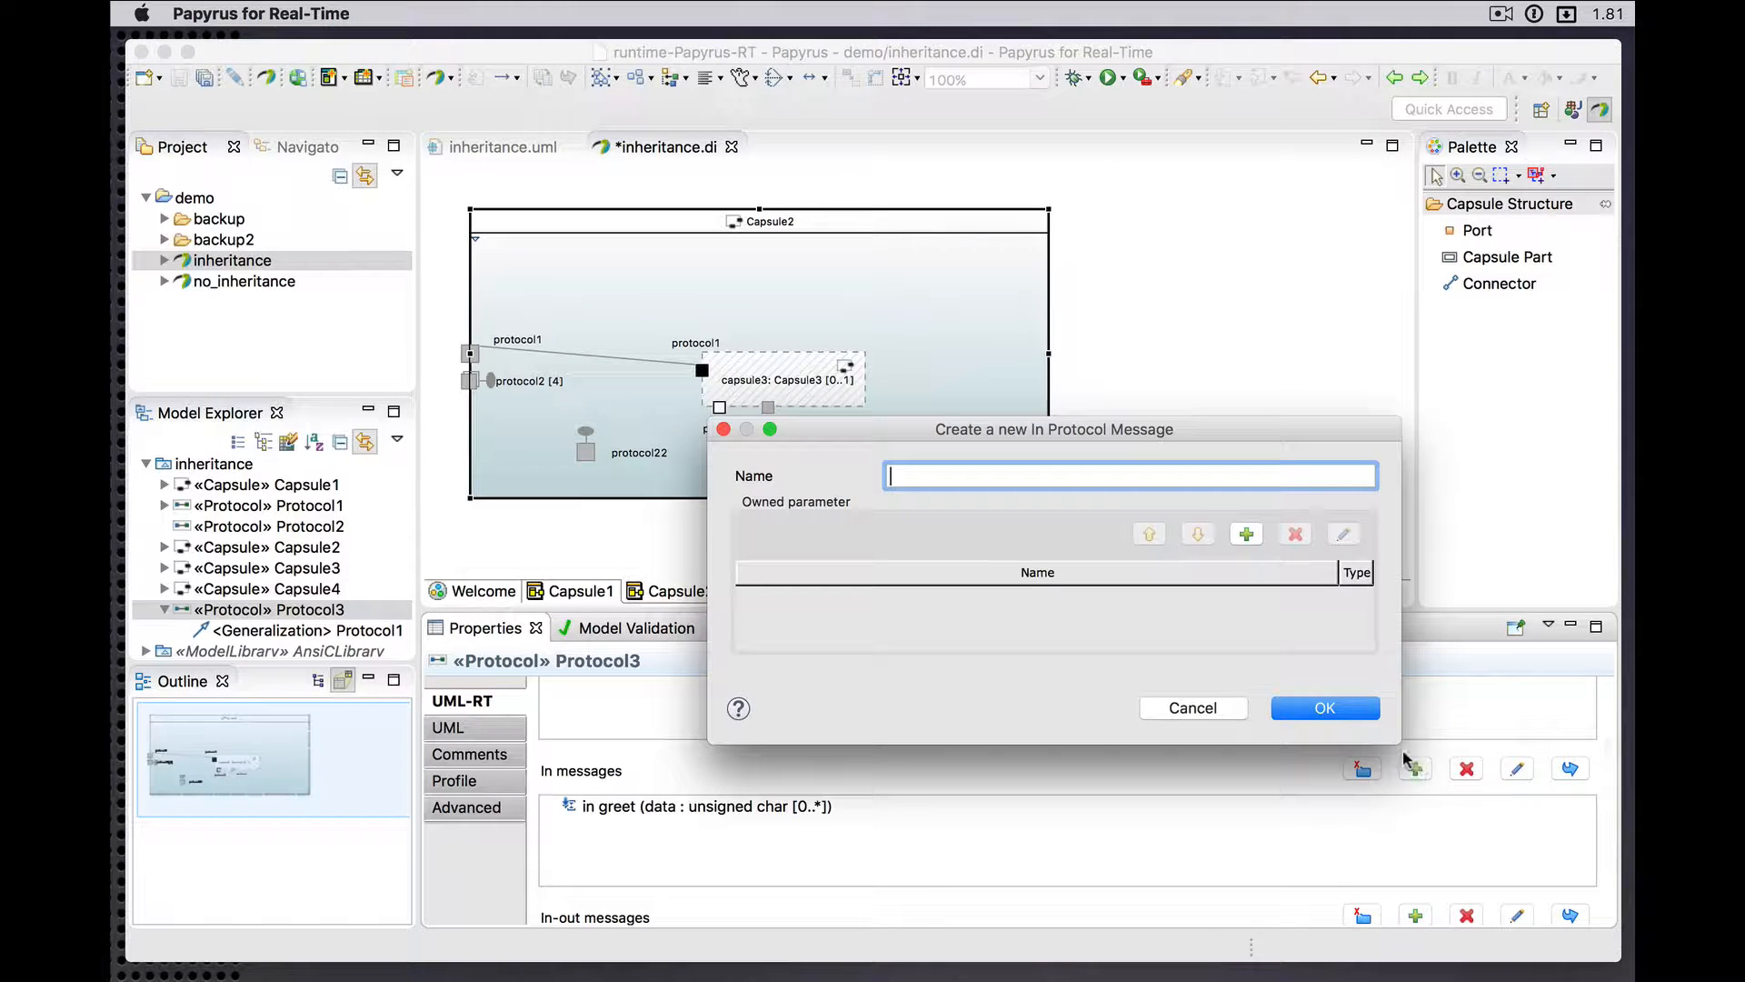
text(ping)
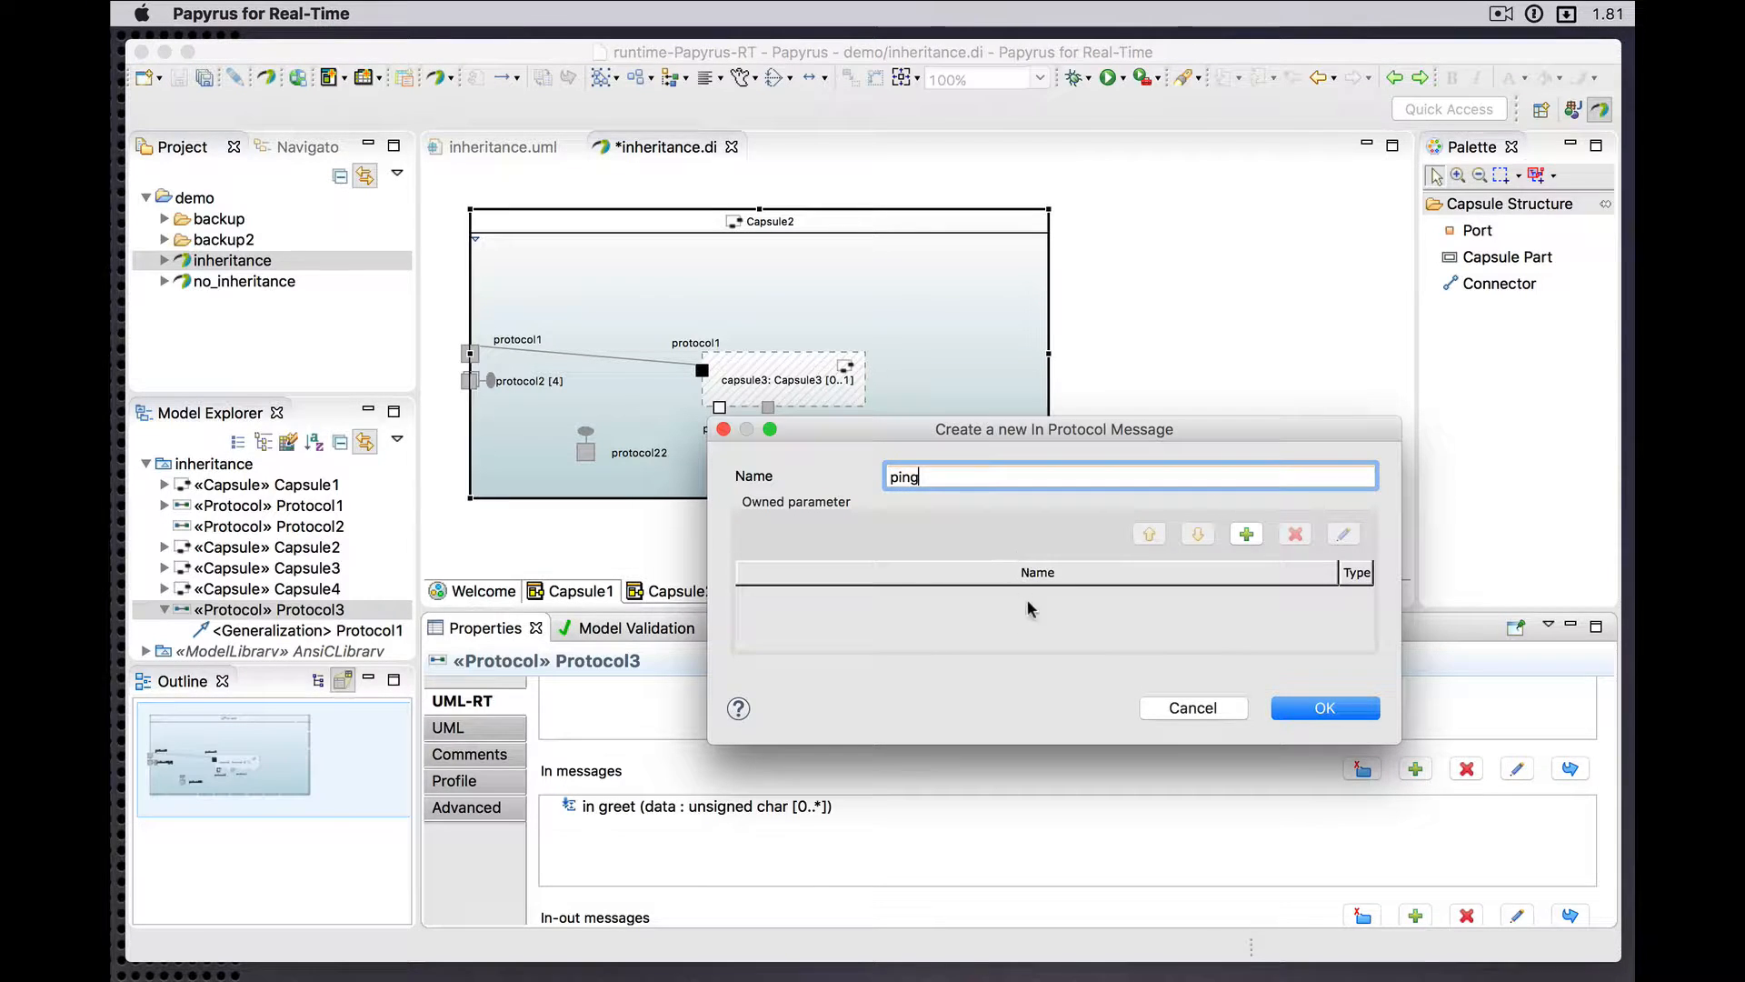
click(1322, 707)
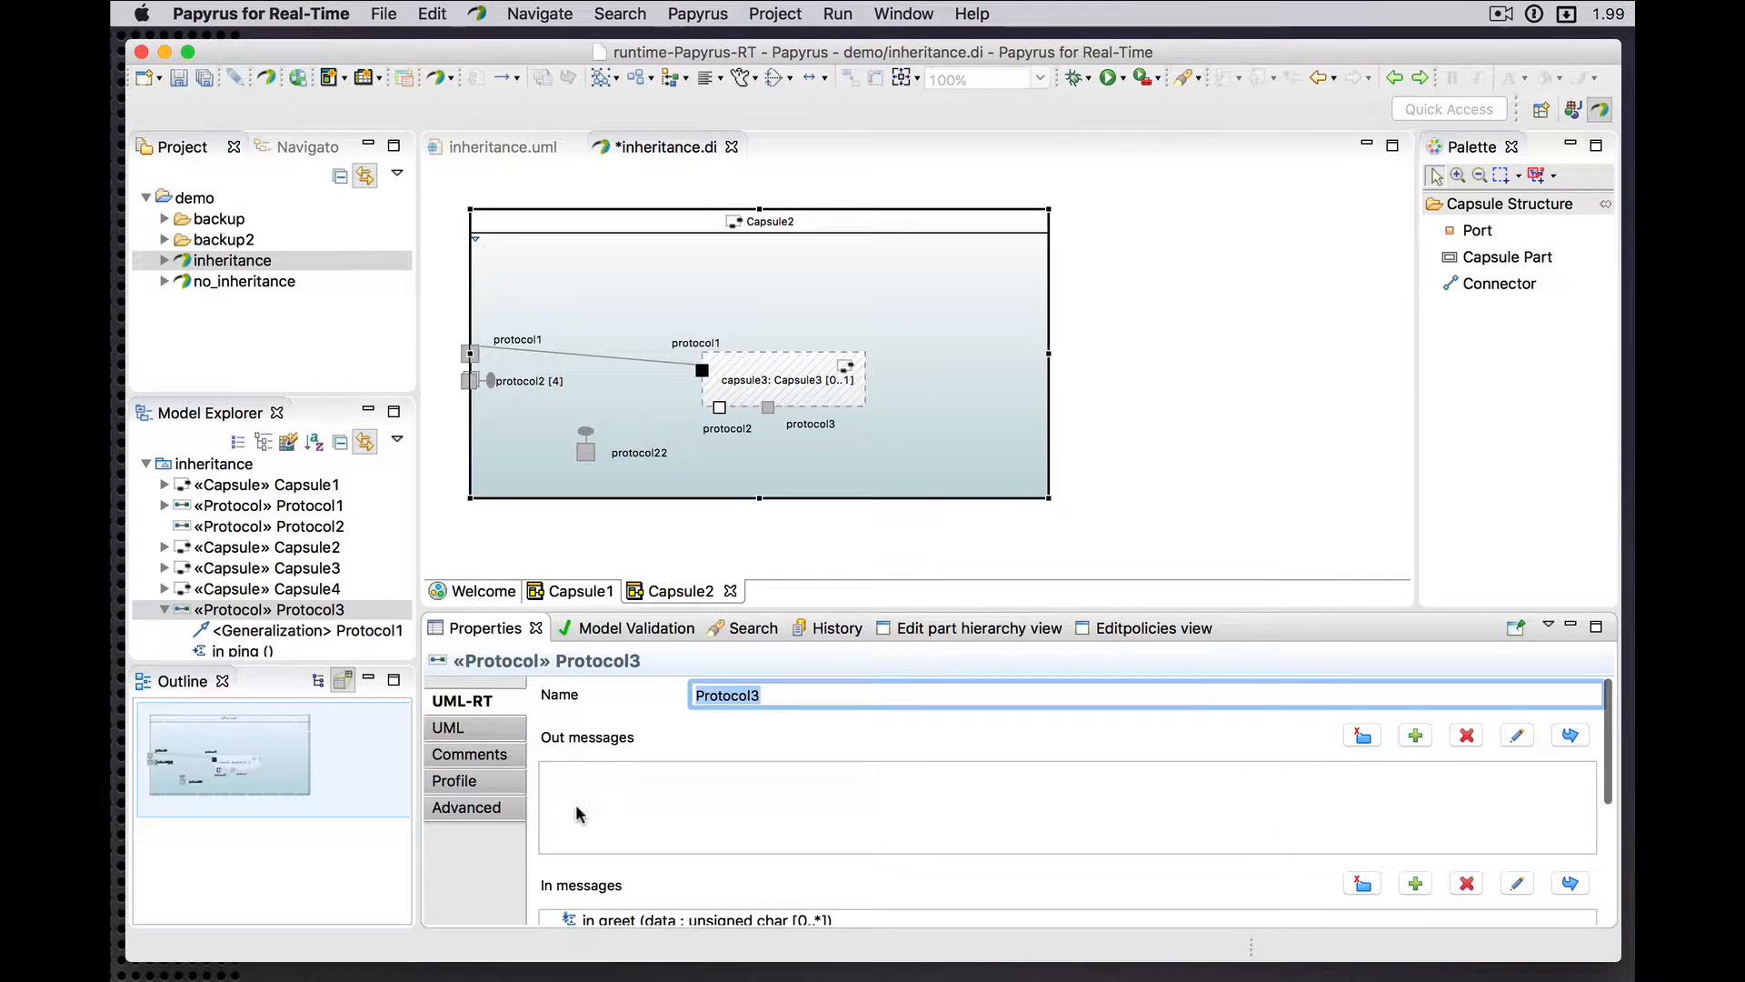
- Exclude the inherited greet message from the in messages of Protocol3
scroll(582, 815, down, 3)
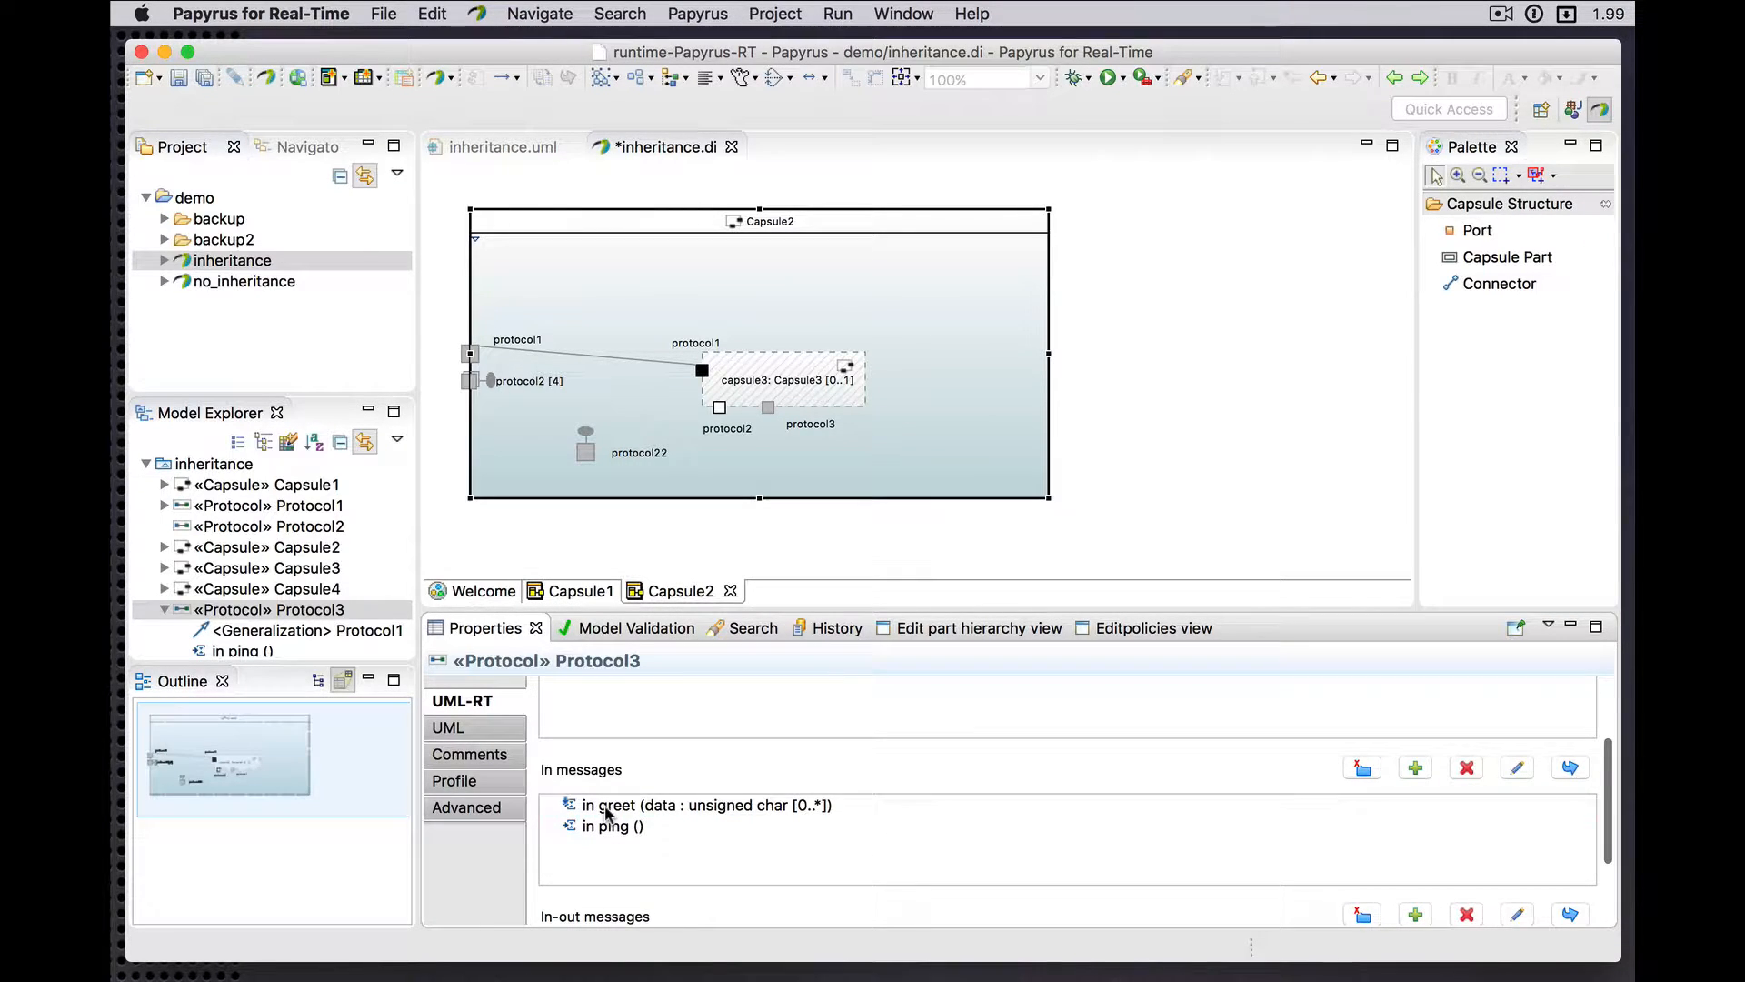
click(607, 809)
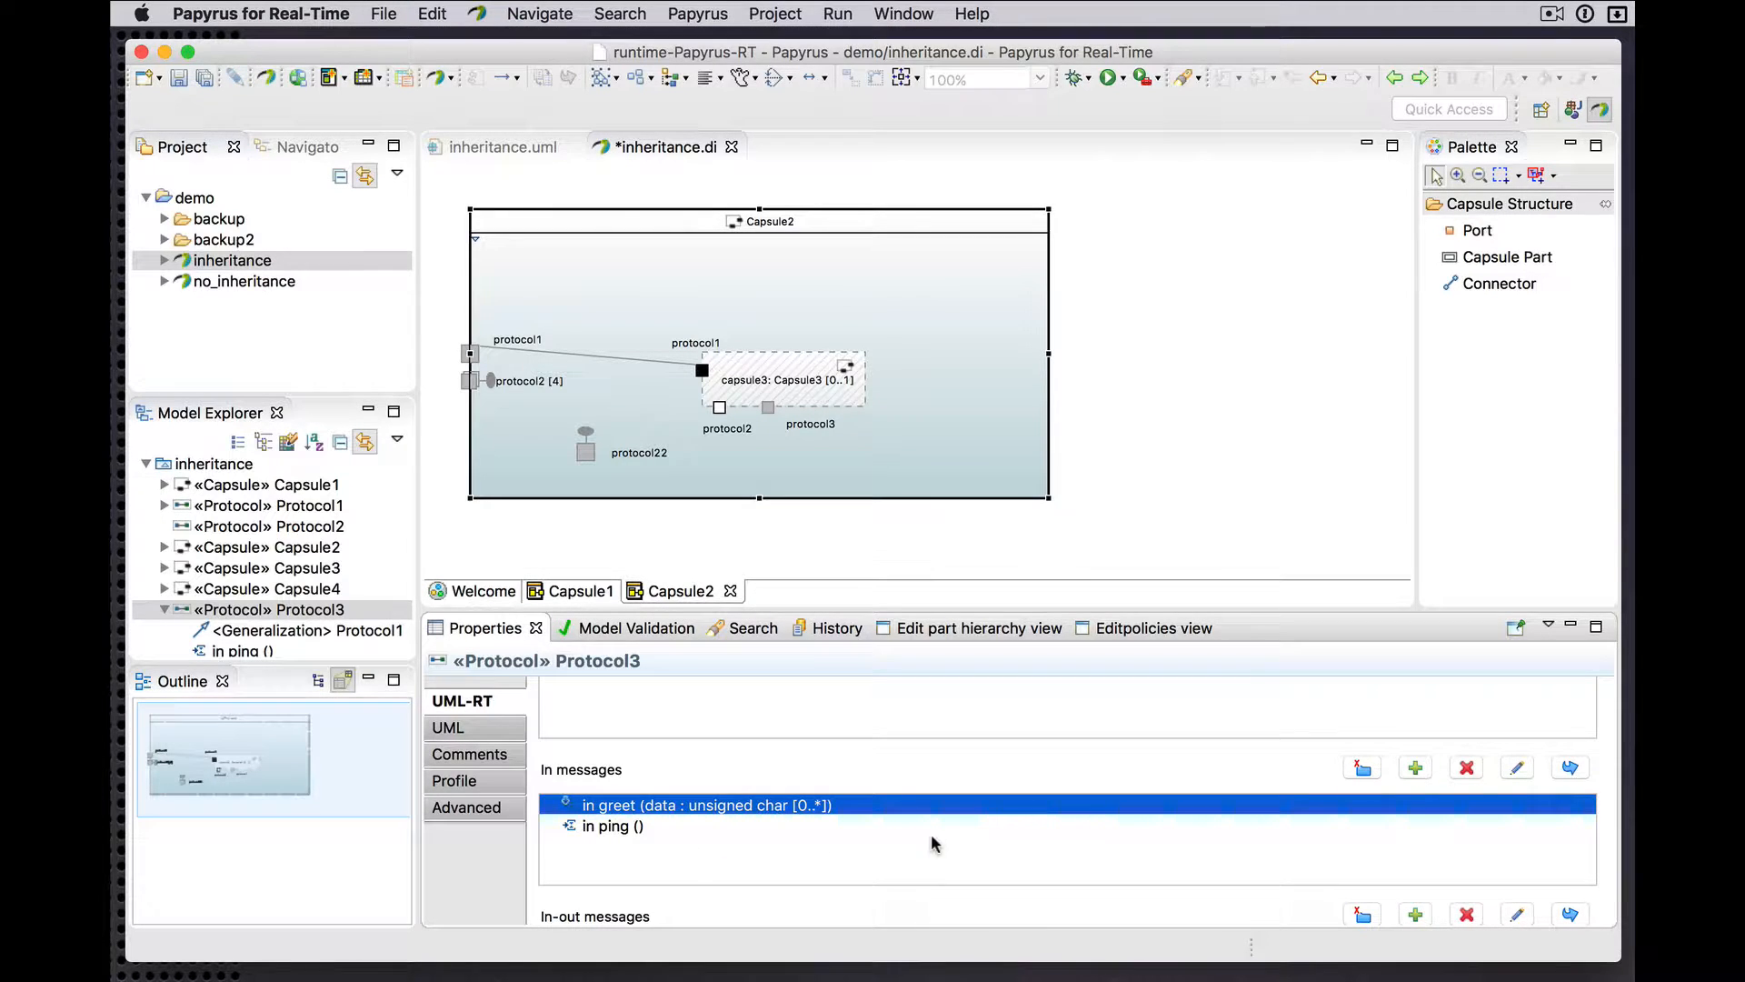
click(1467, 768)
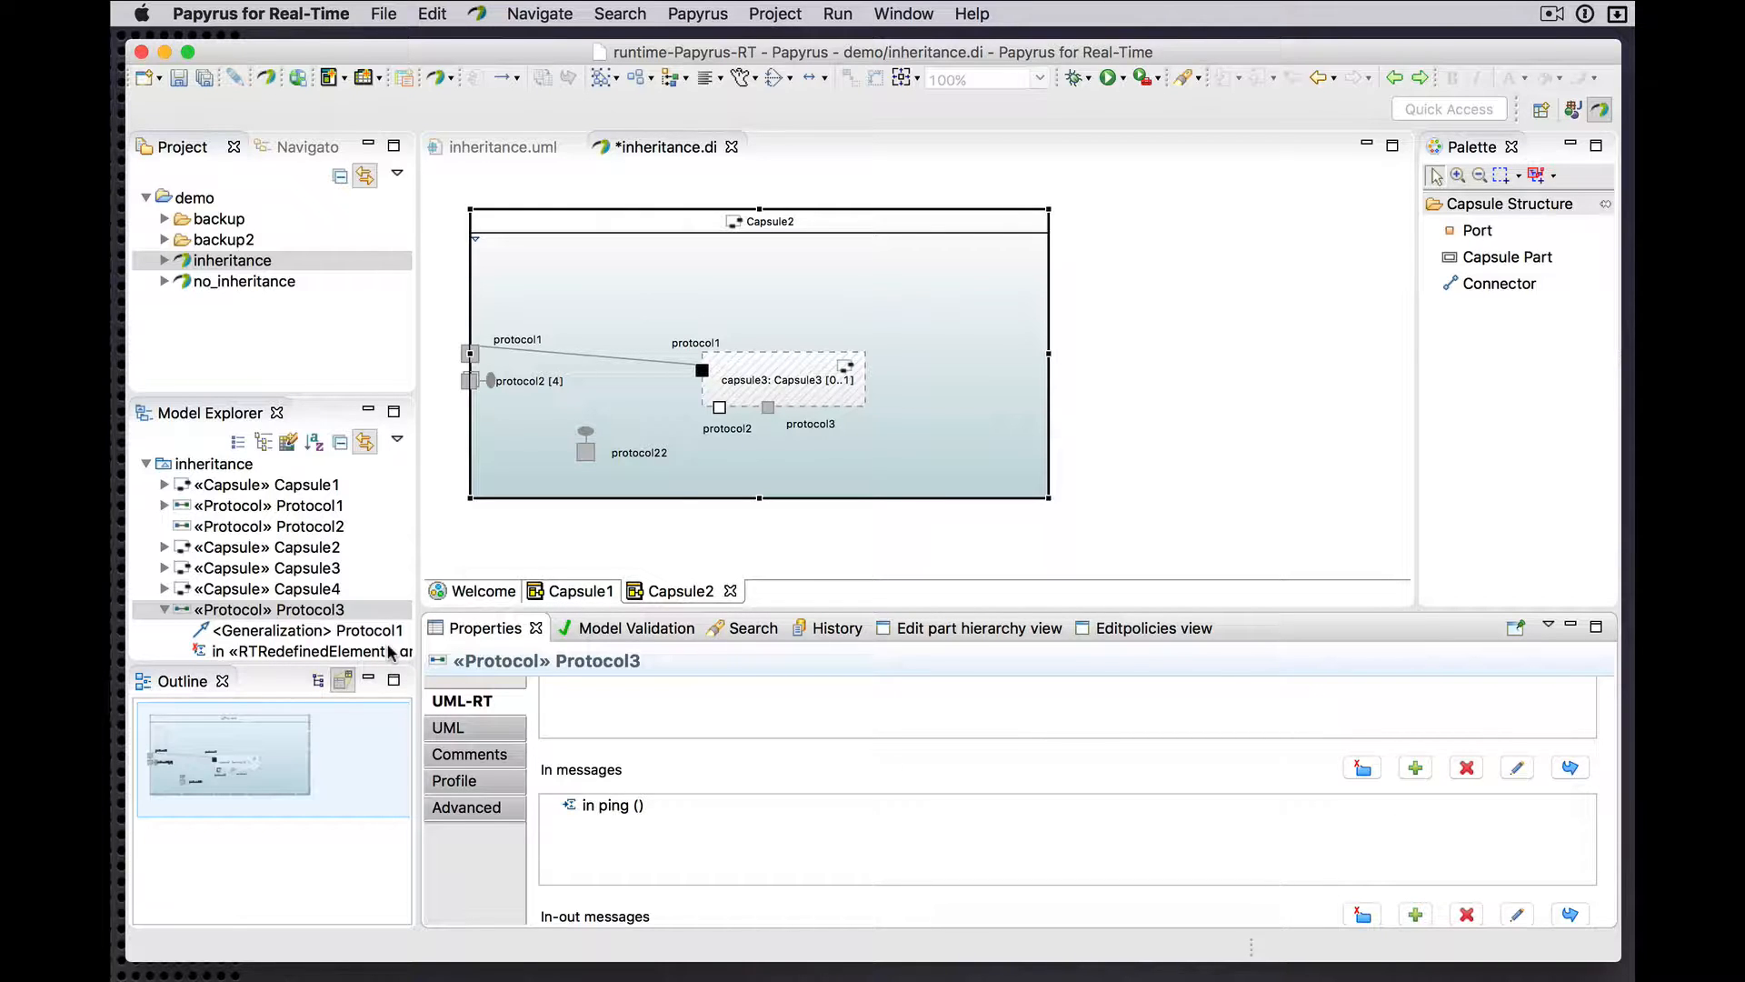
scroll(389, 651, down, 1)
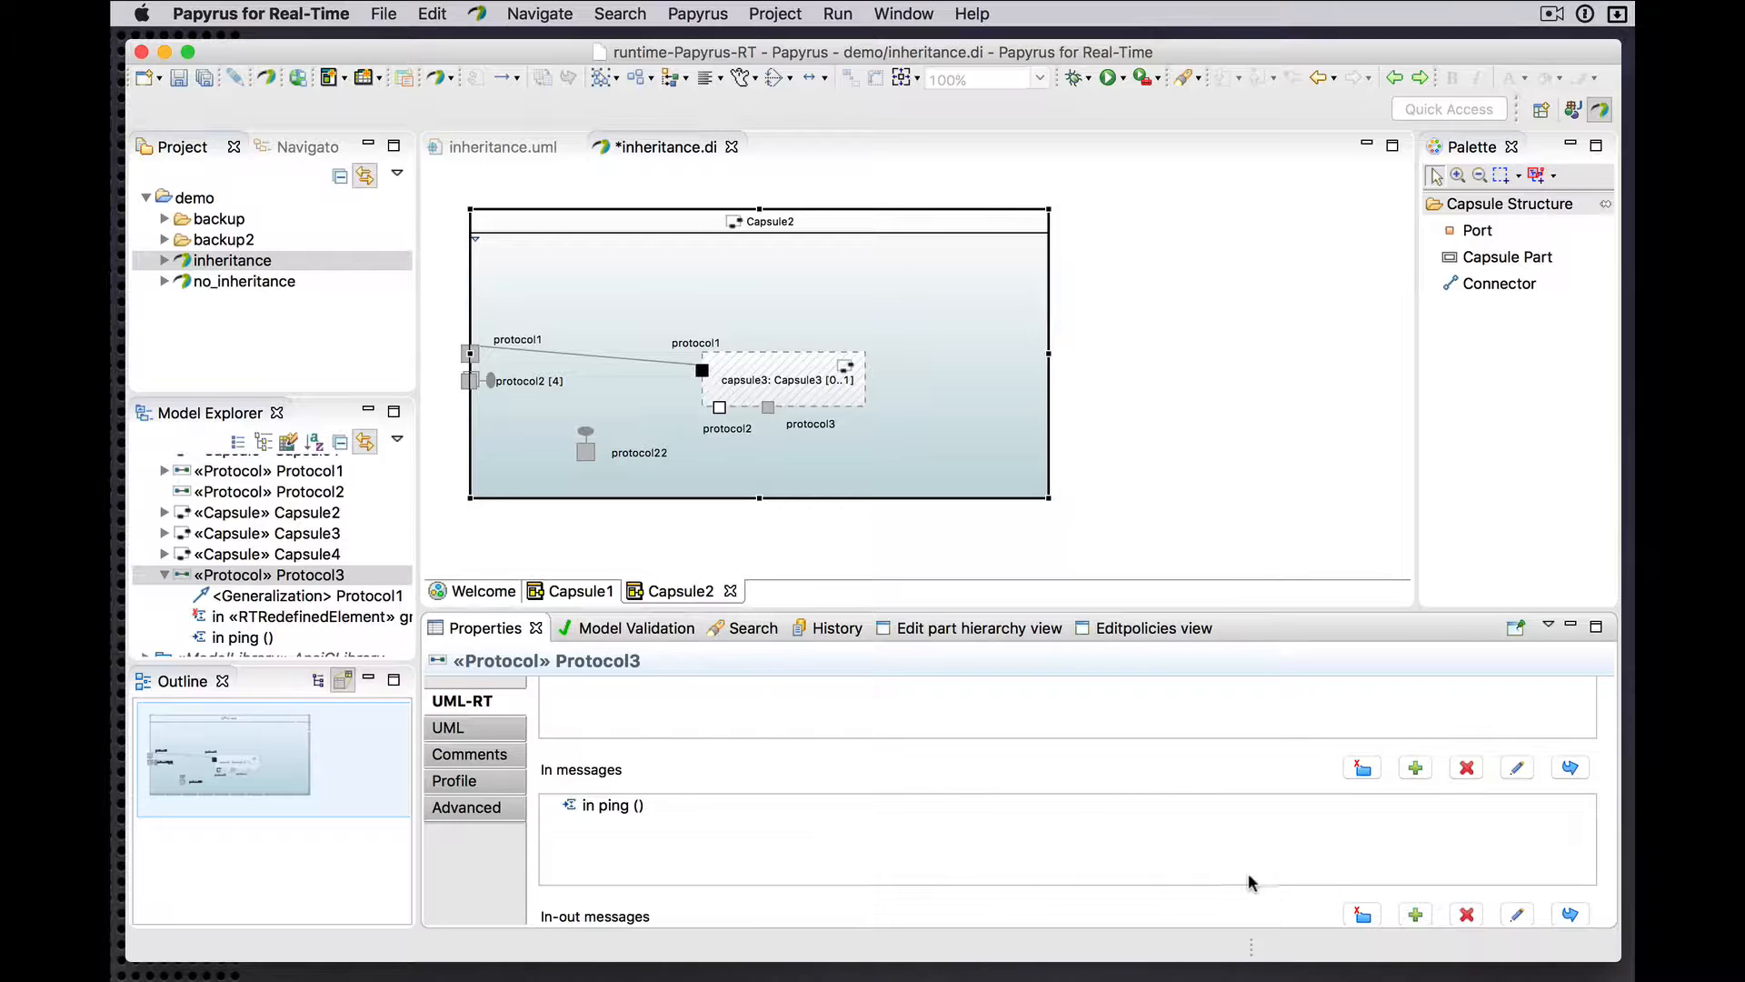
- Show excluded elements among Protocol3's in messages and re-inherit the excluded greet message
click(1362, 769)
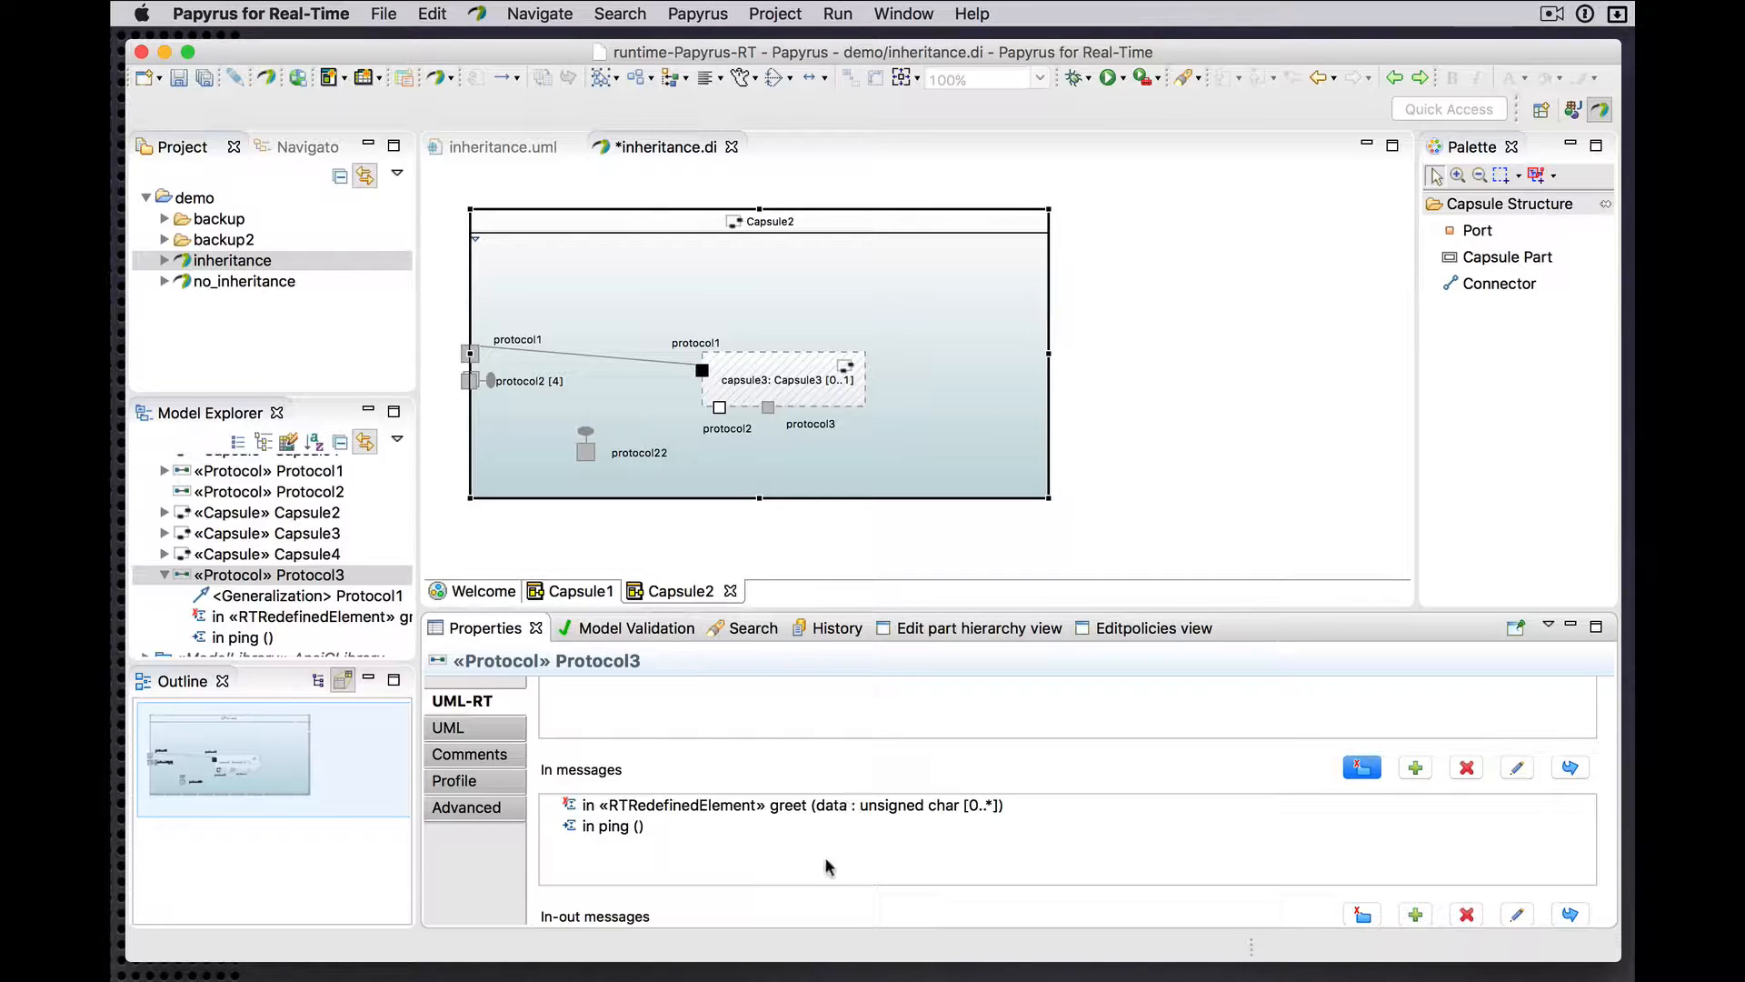
click(760, 807)
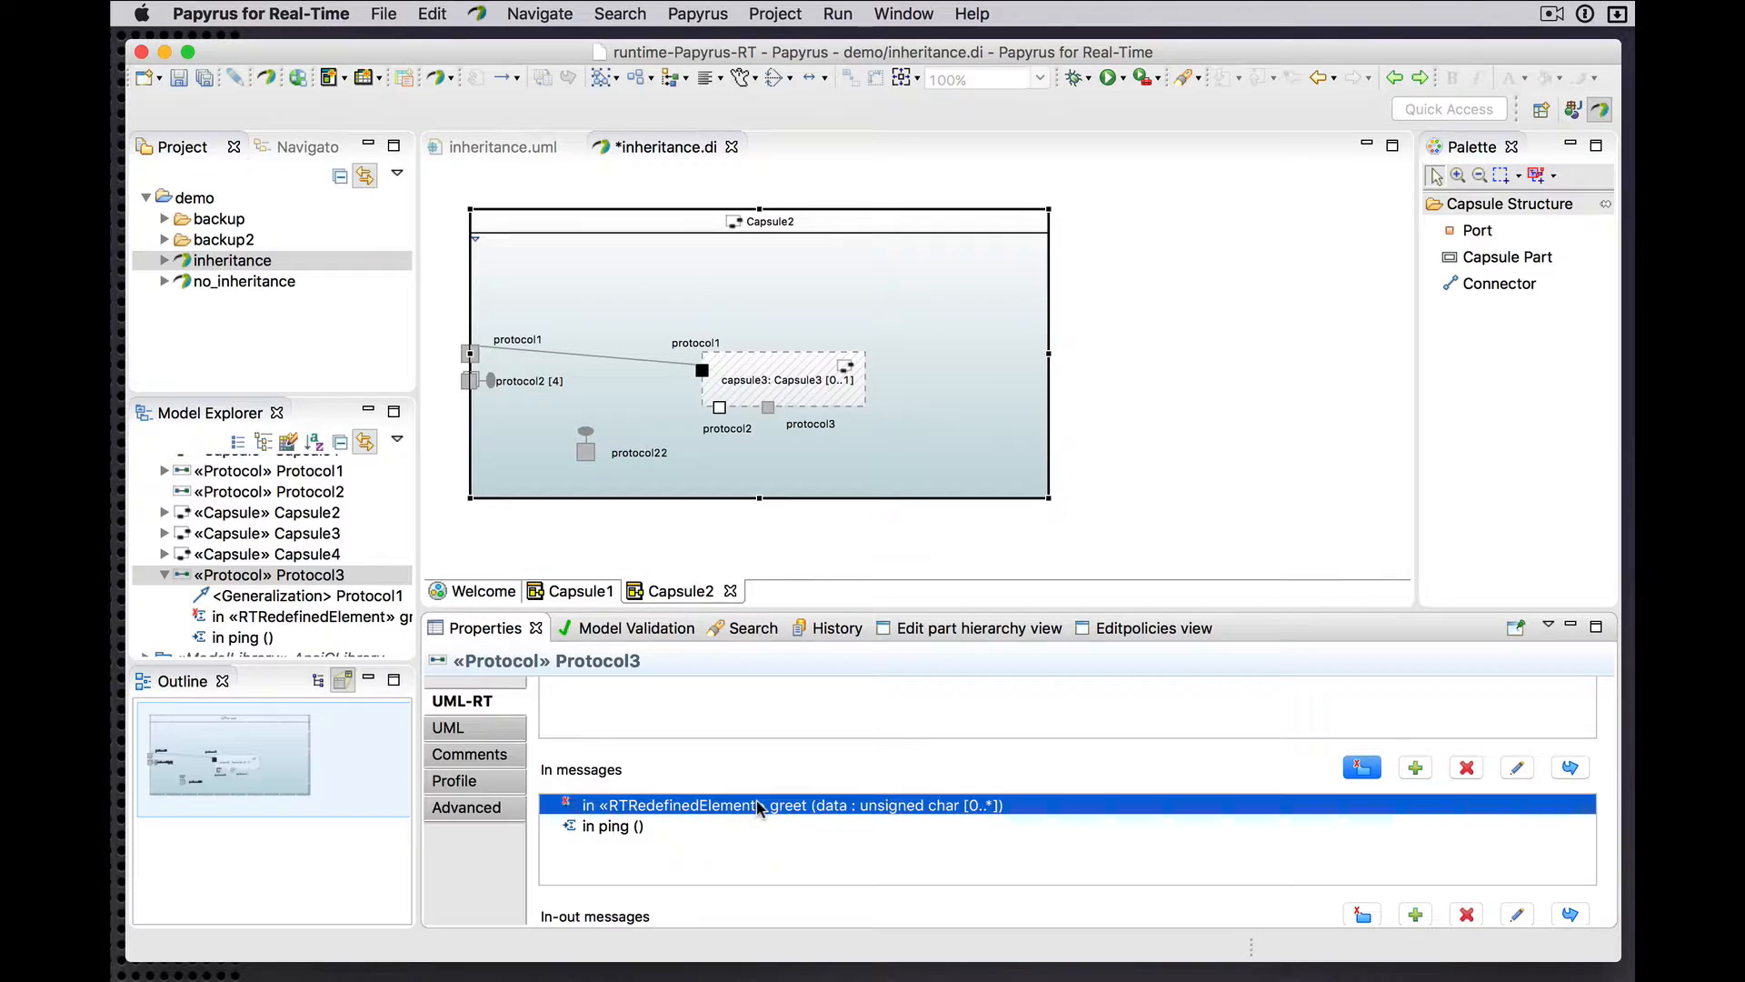
click(1570, 769)
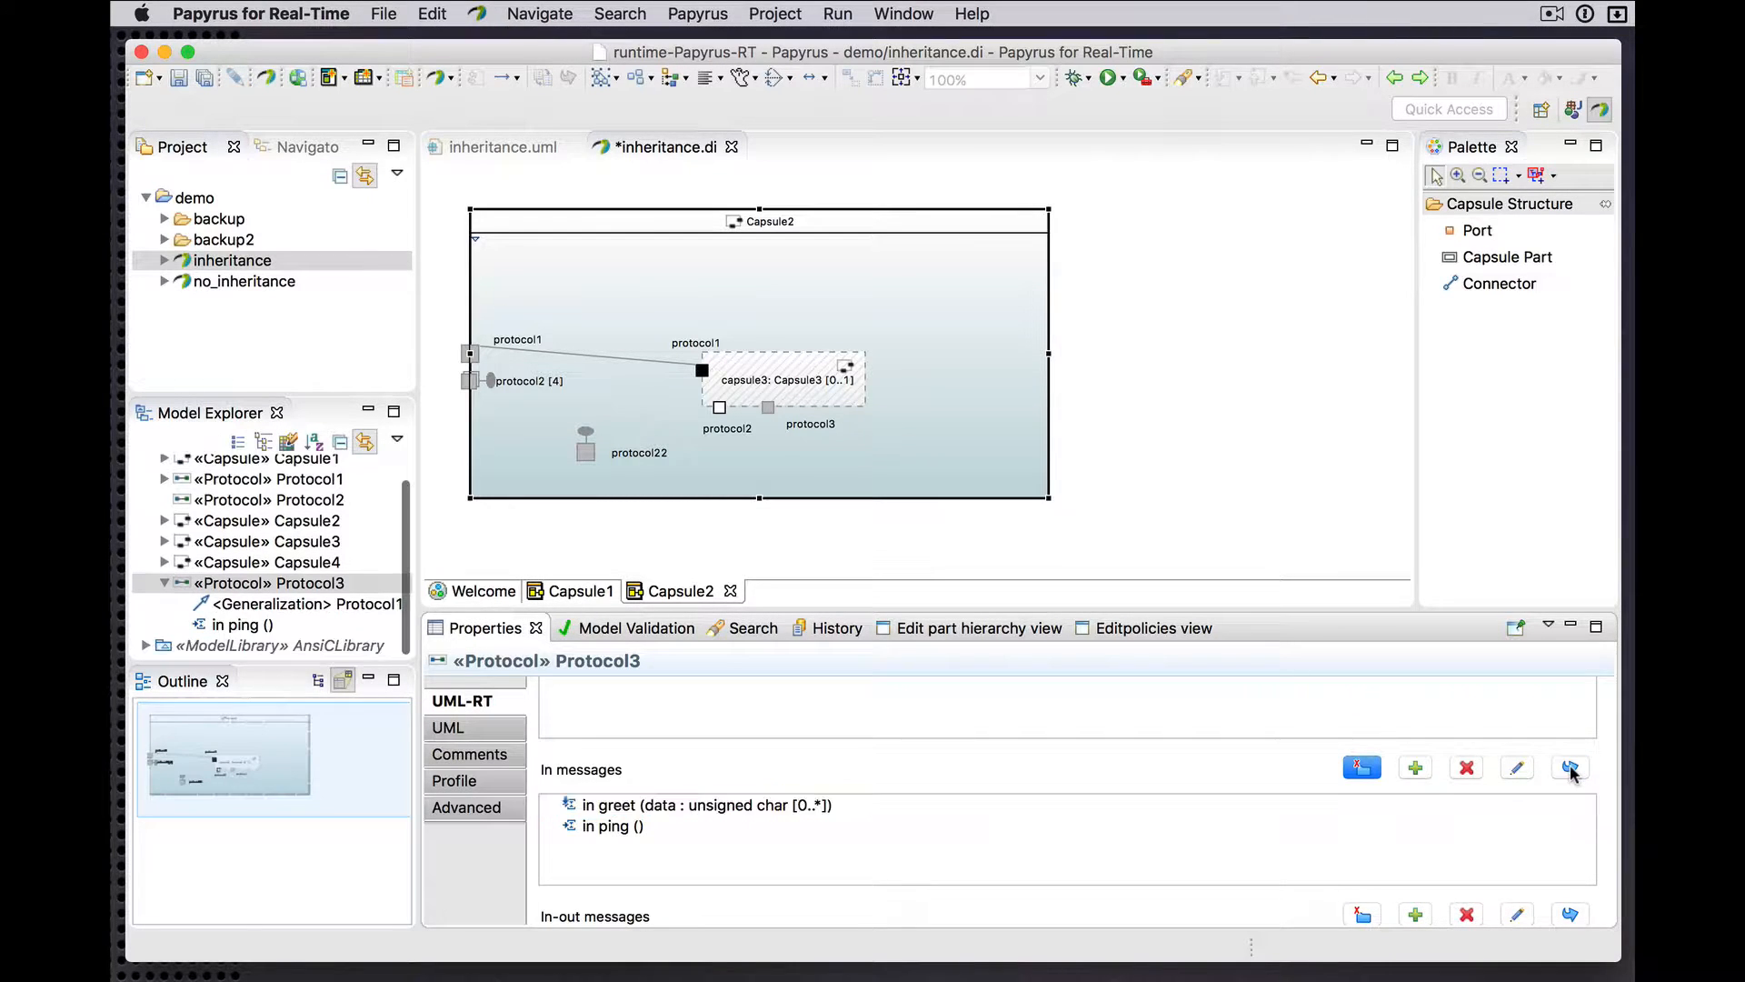
- Redefine Protocol3's inherited greet message by setting the type of its data parameter to char
click(671, 806)
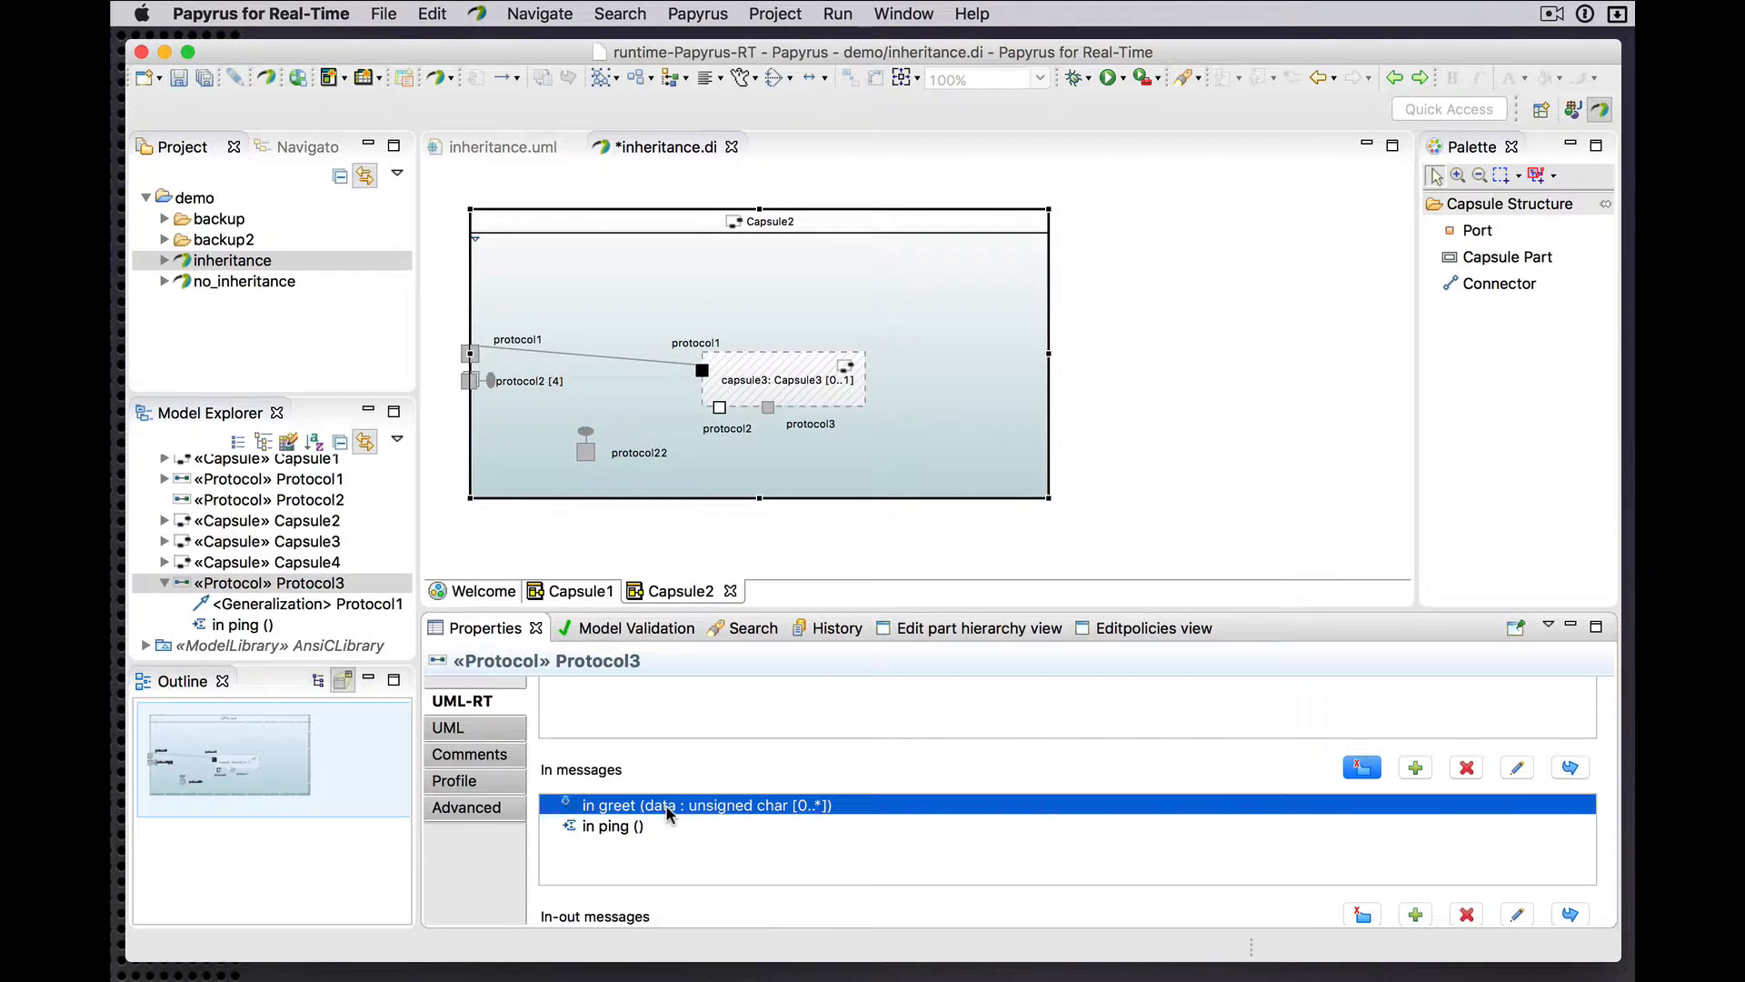
click(1517, 768)
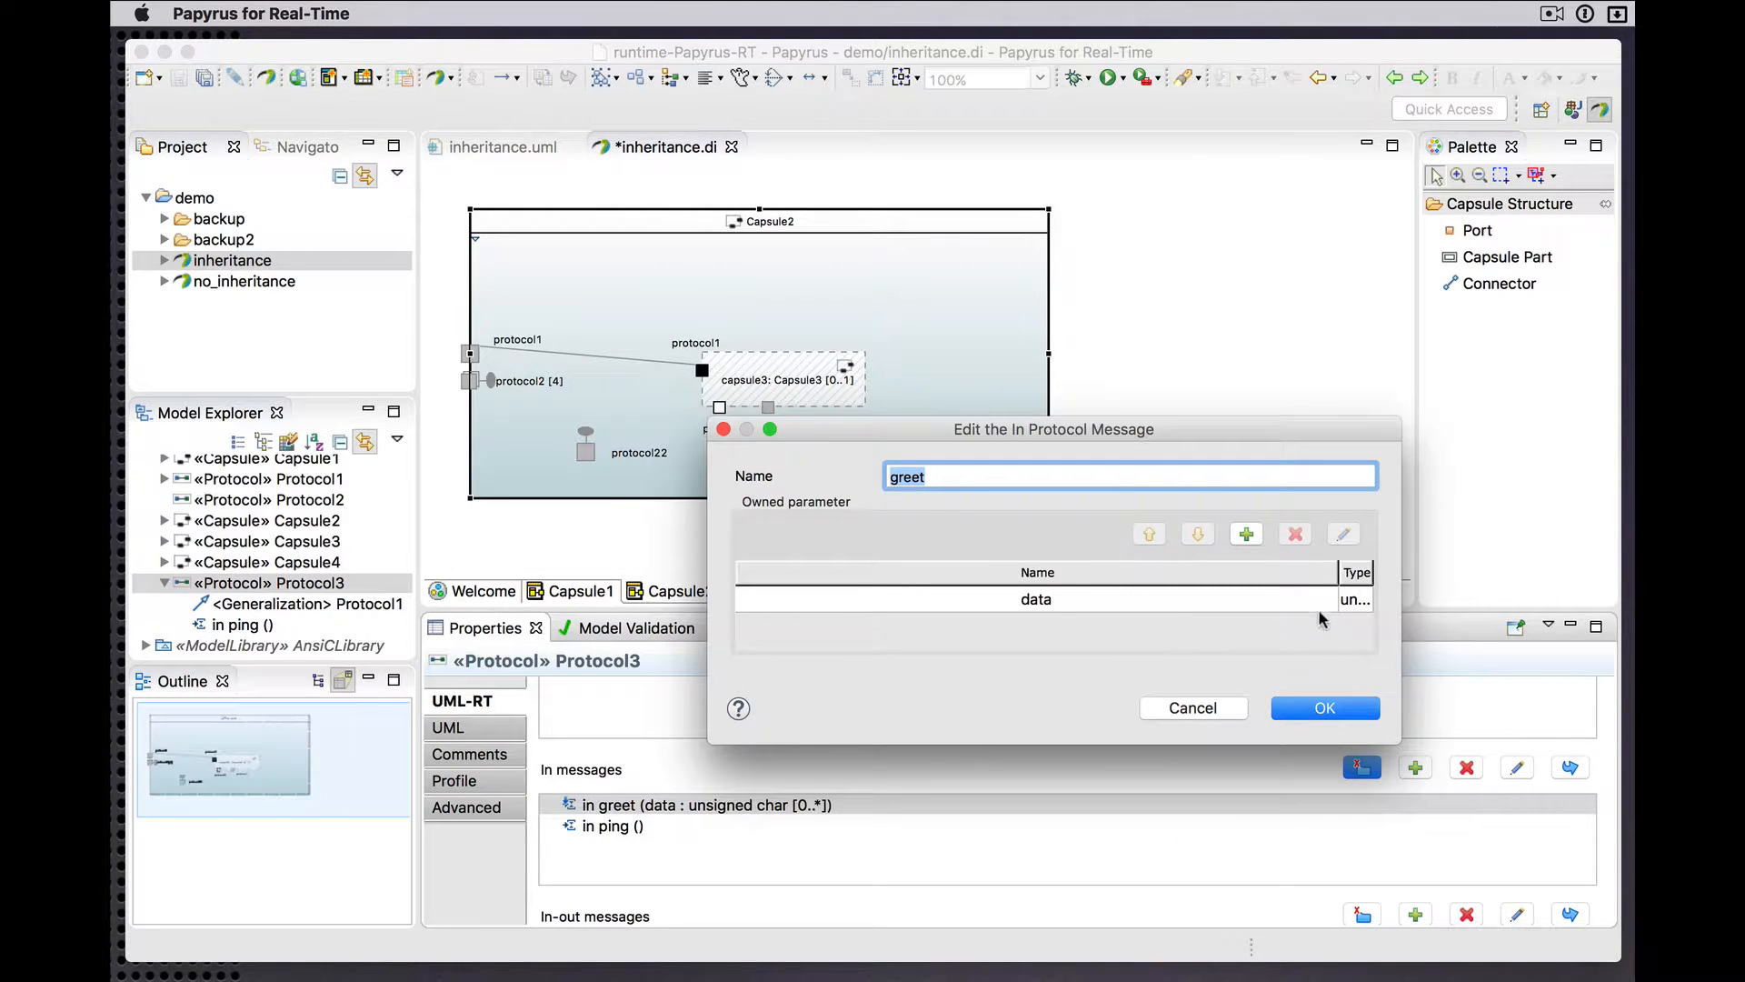
drag(1339, 573, 1097, 584)
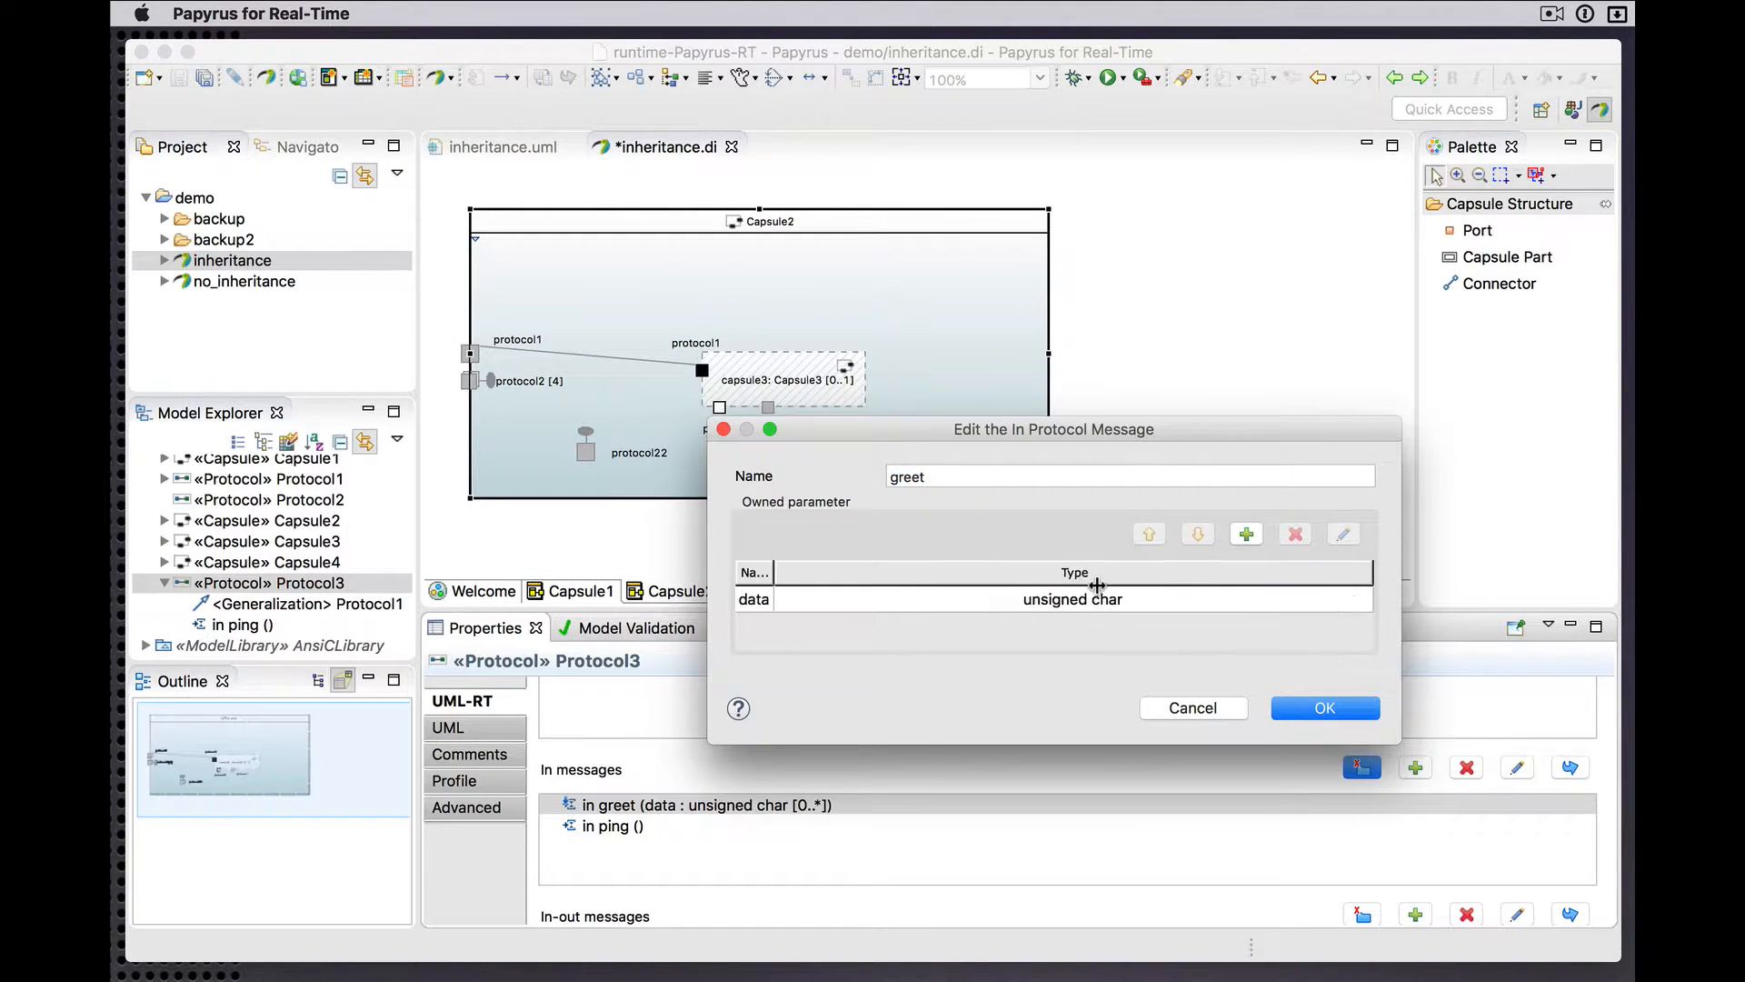
click(1073, 598)
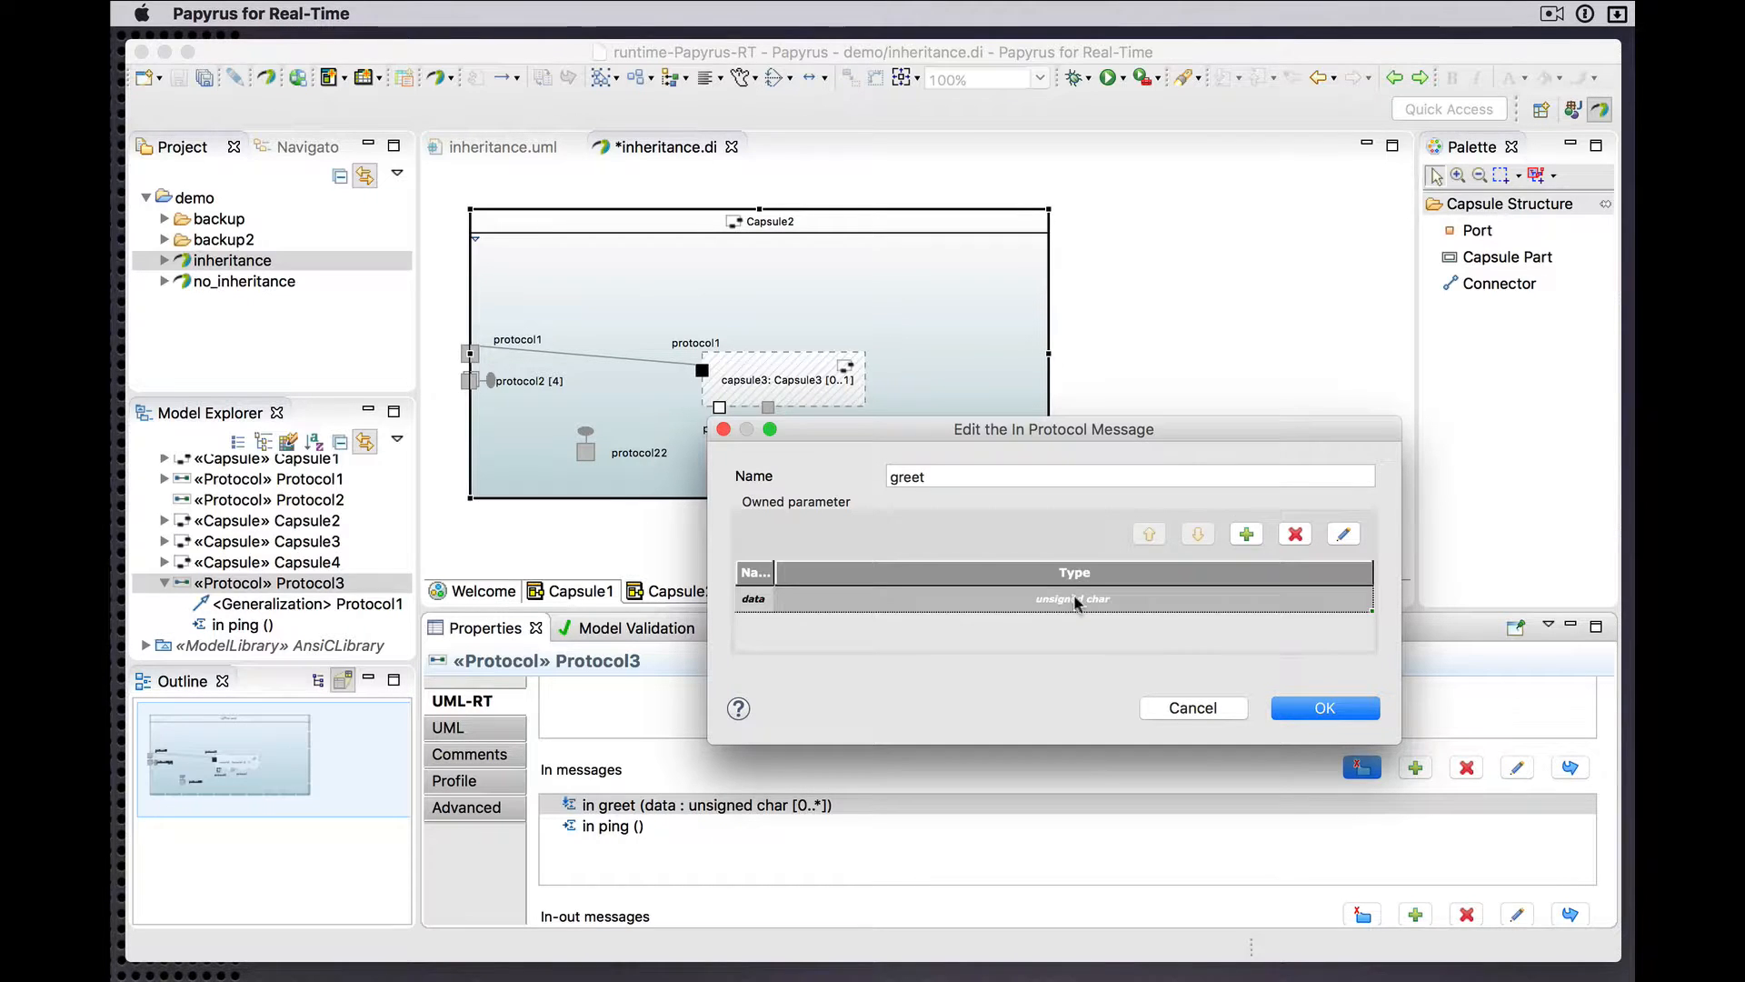
click(1156, 597)
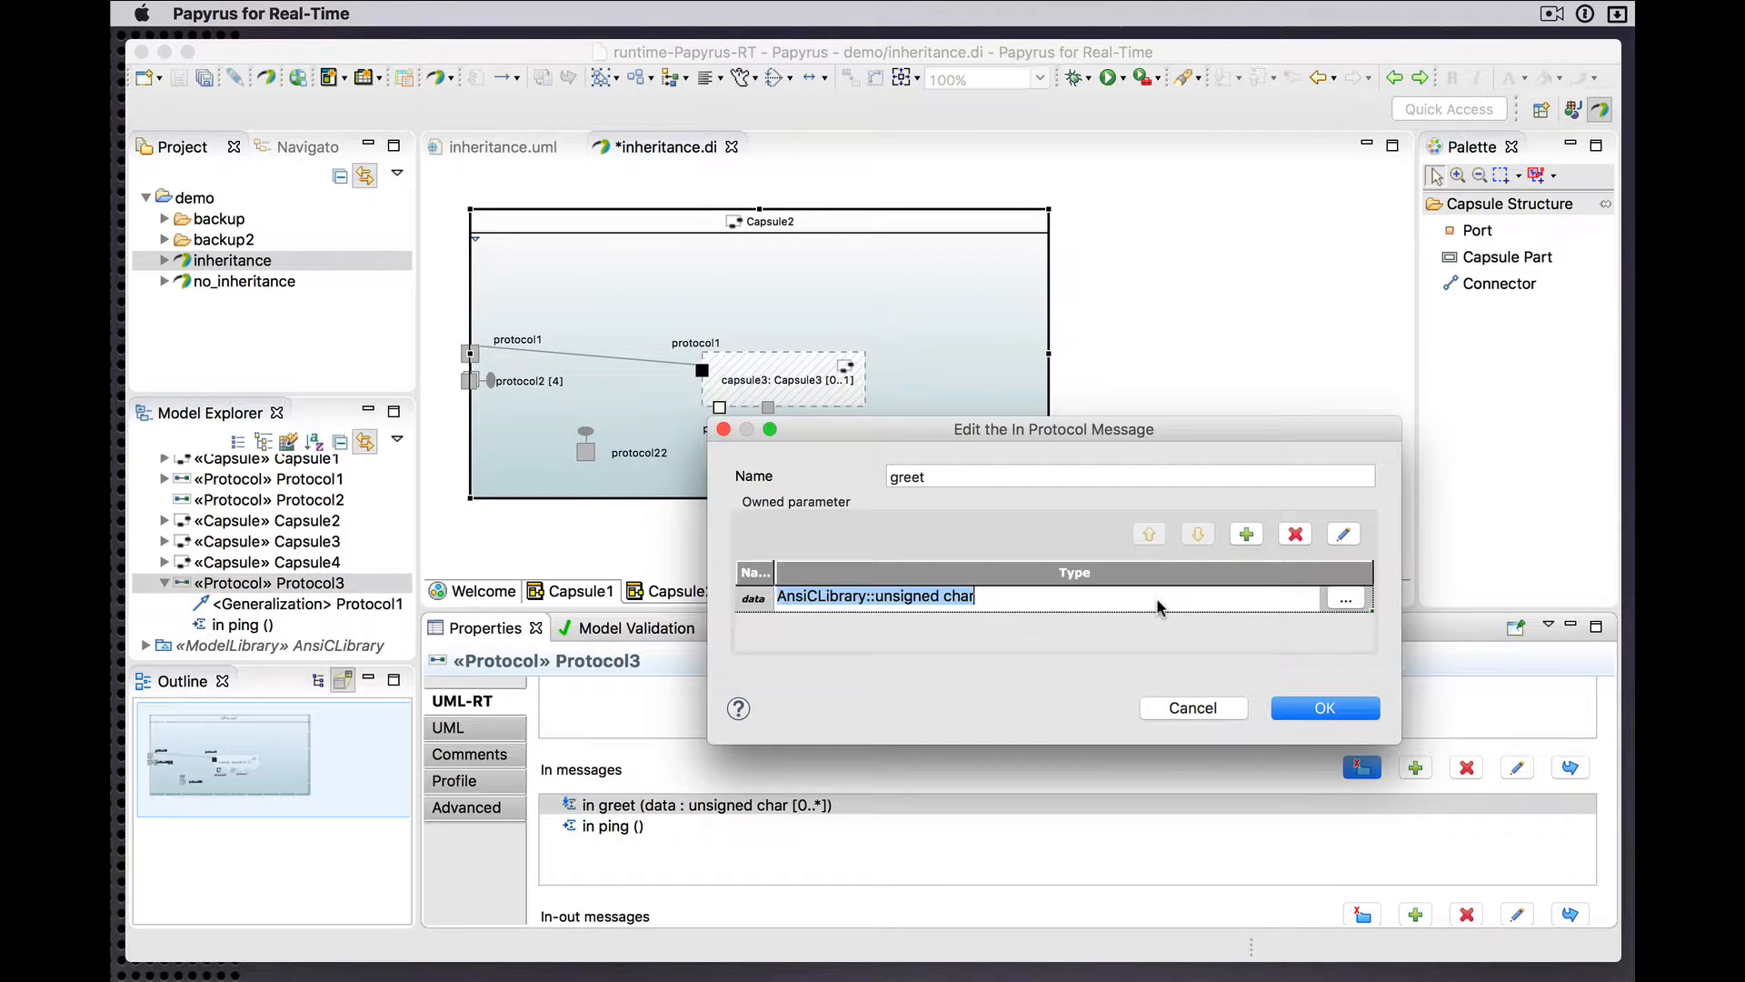
click(1339, 607)
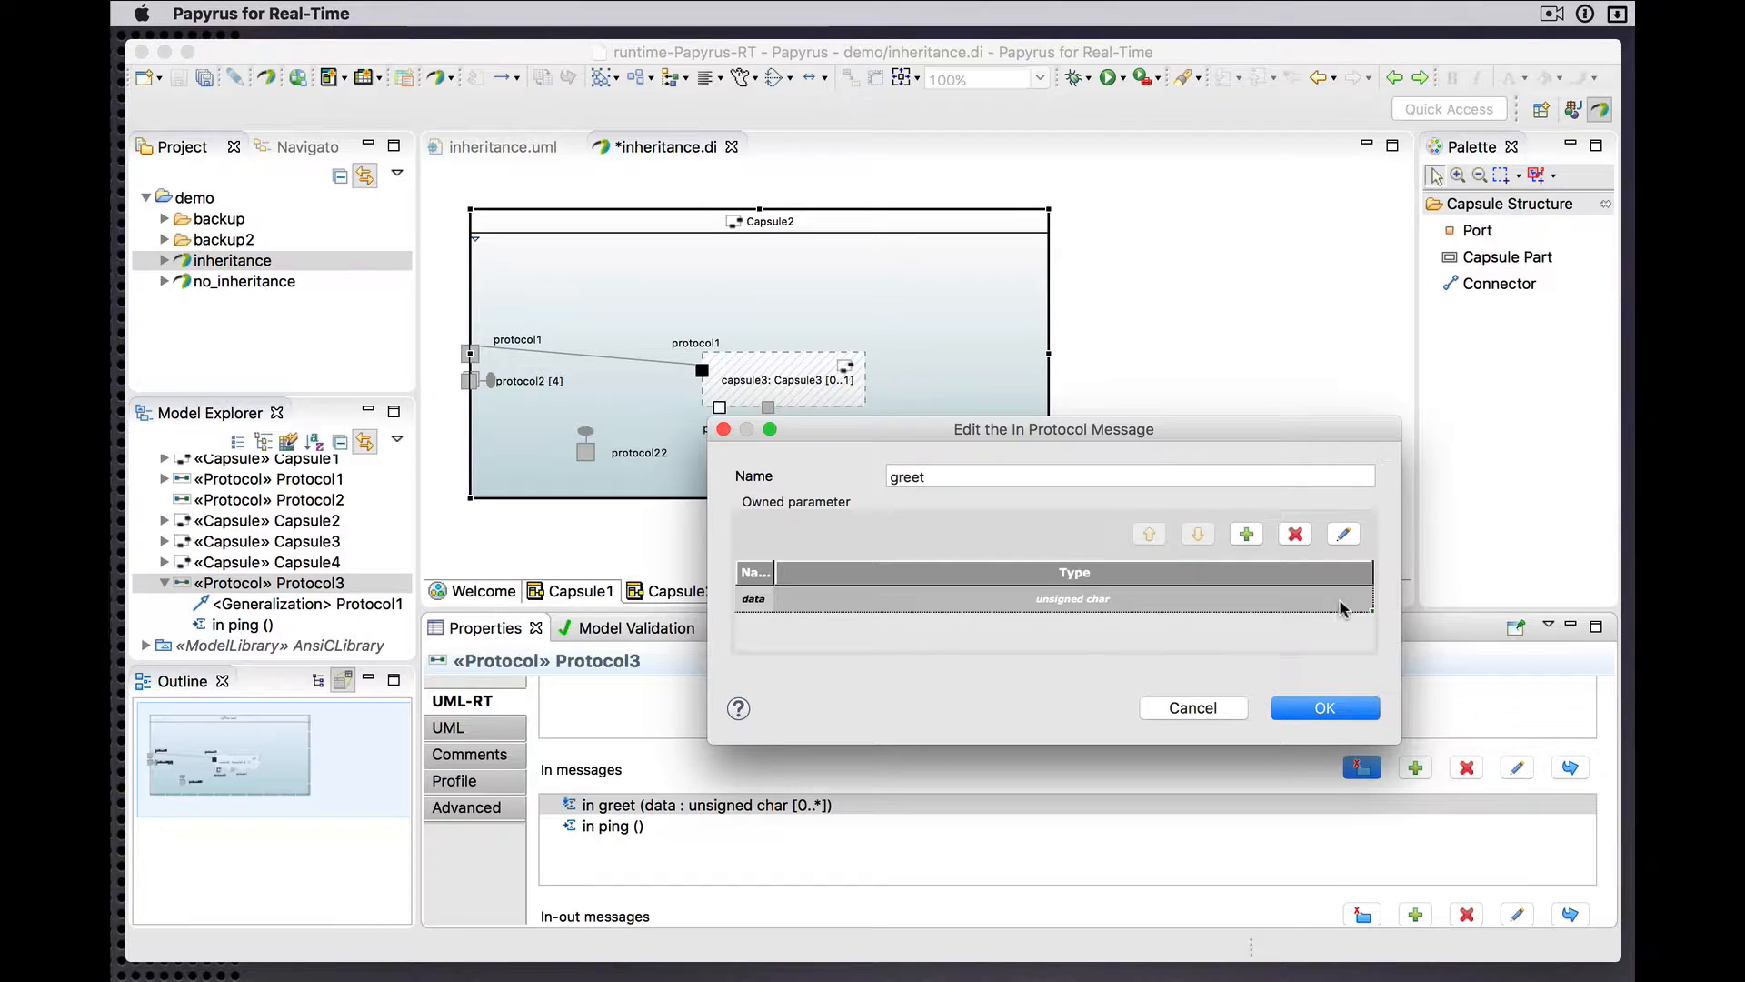
click(1340, 603)
click(1339, 598)
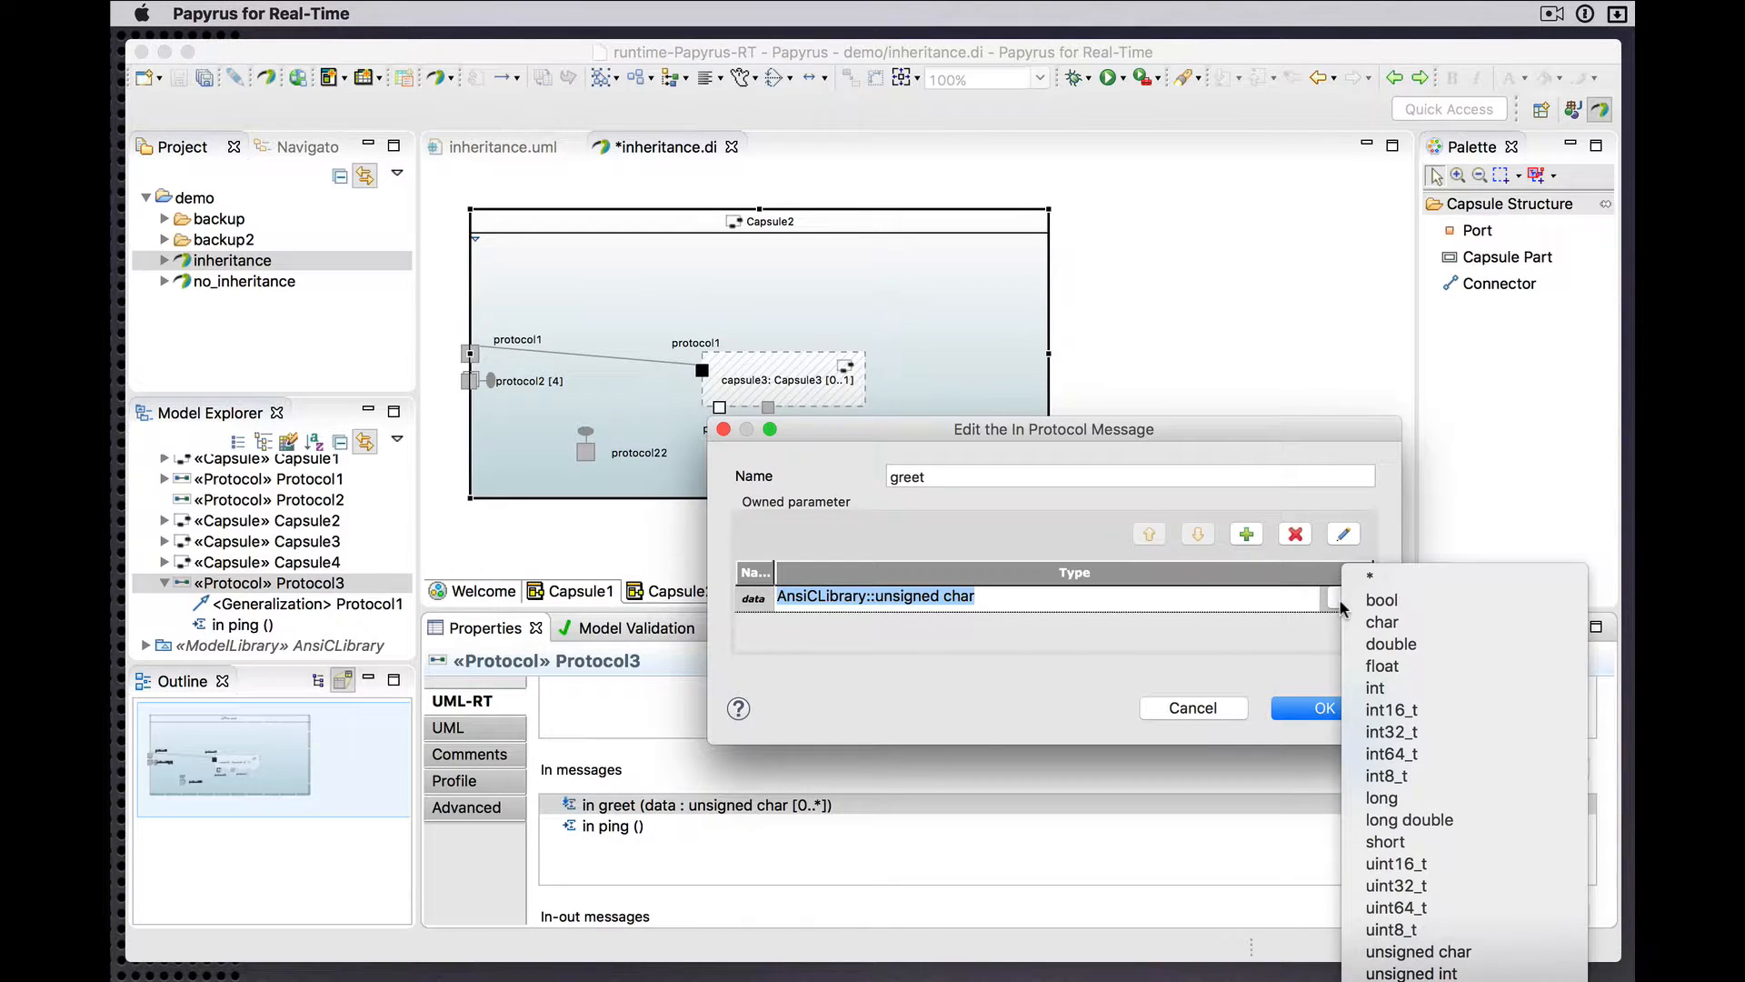
click(1393, 624)
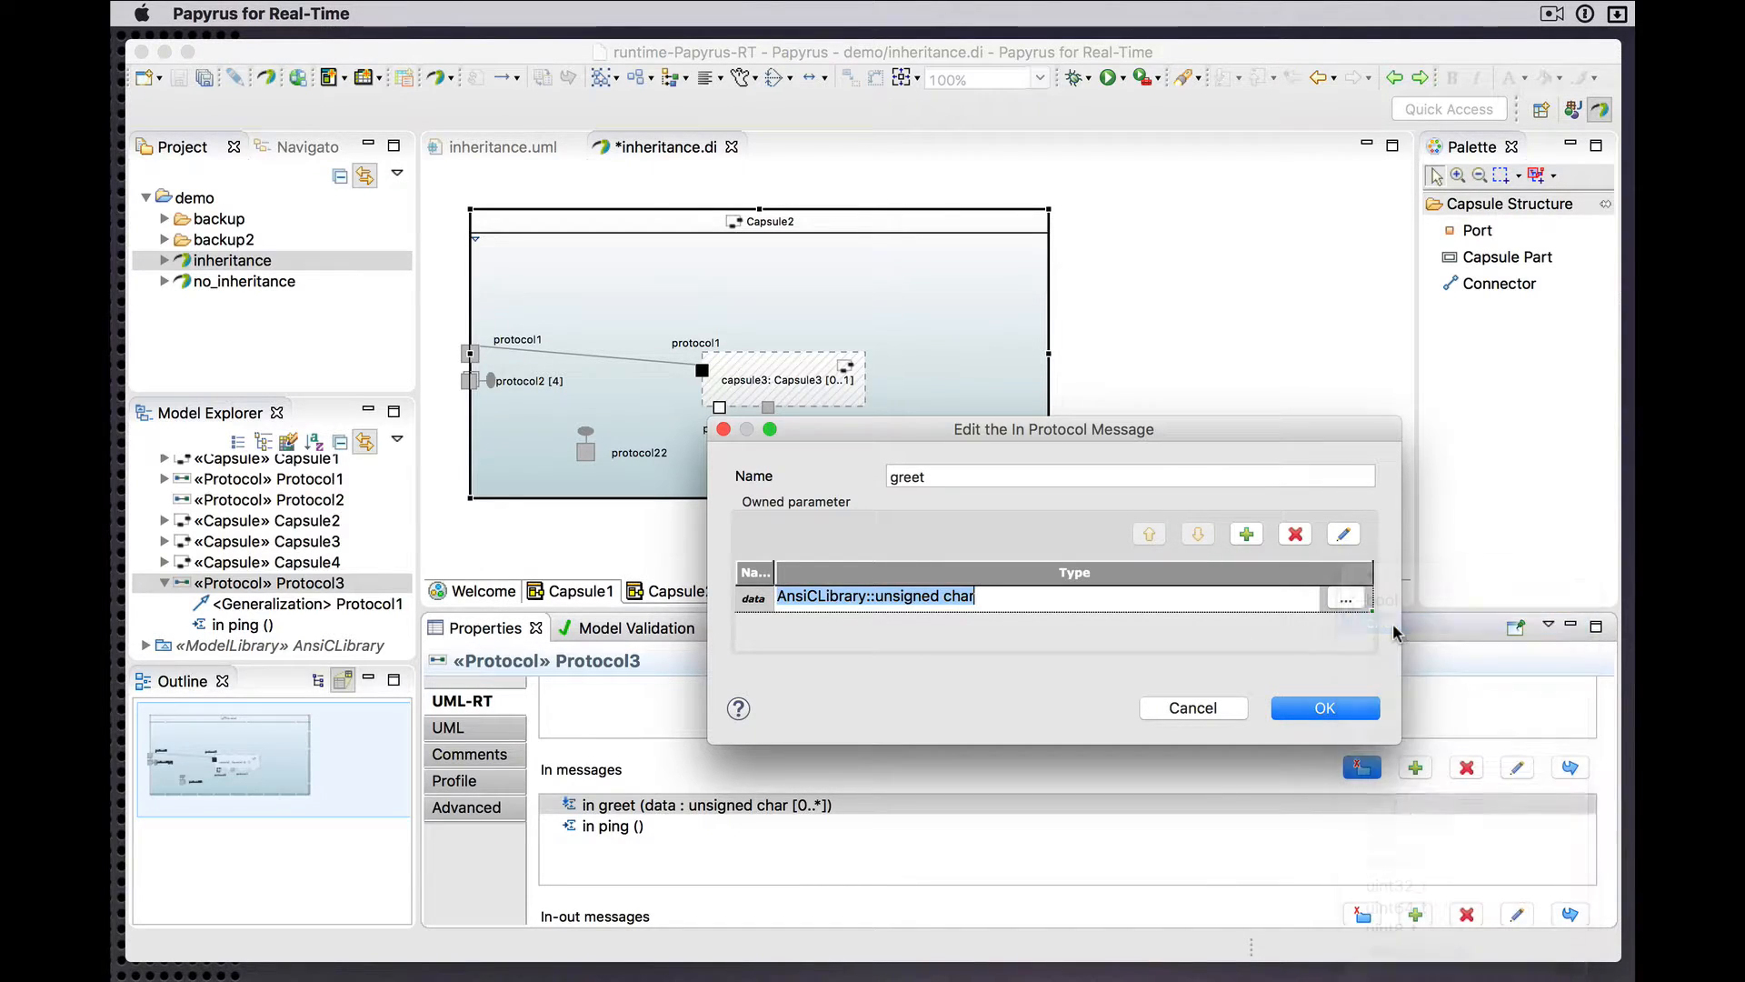
click(1287, 709)
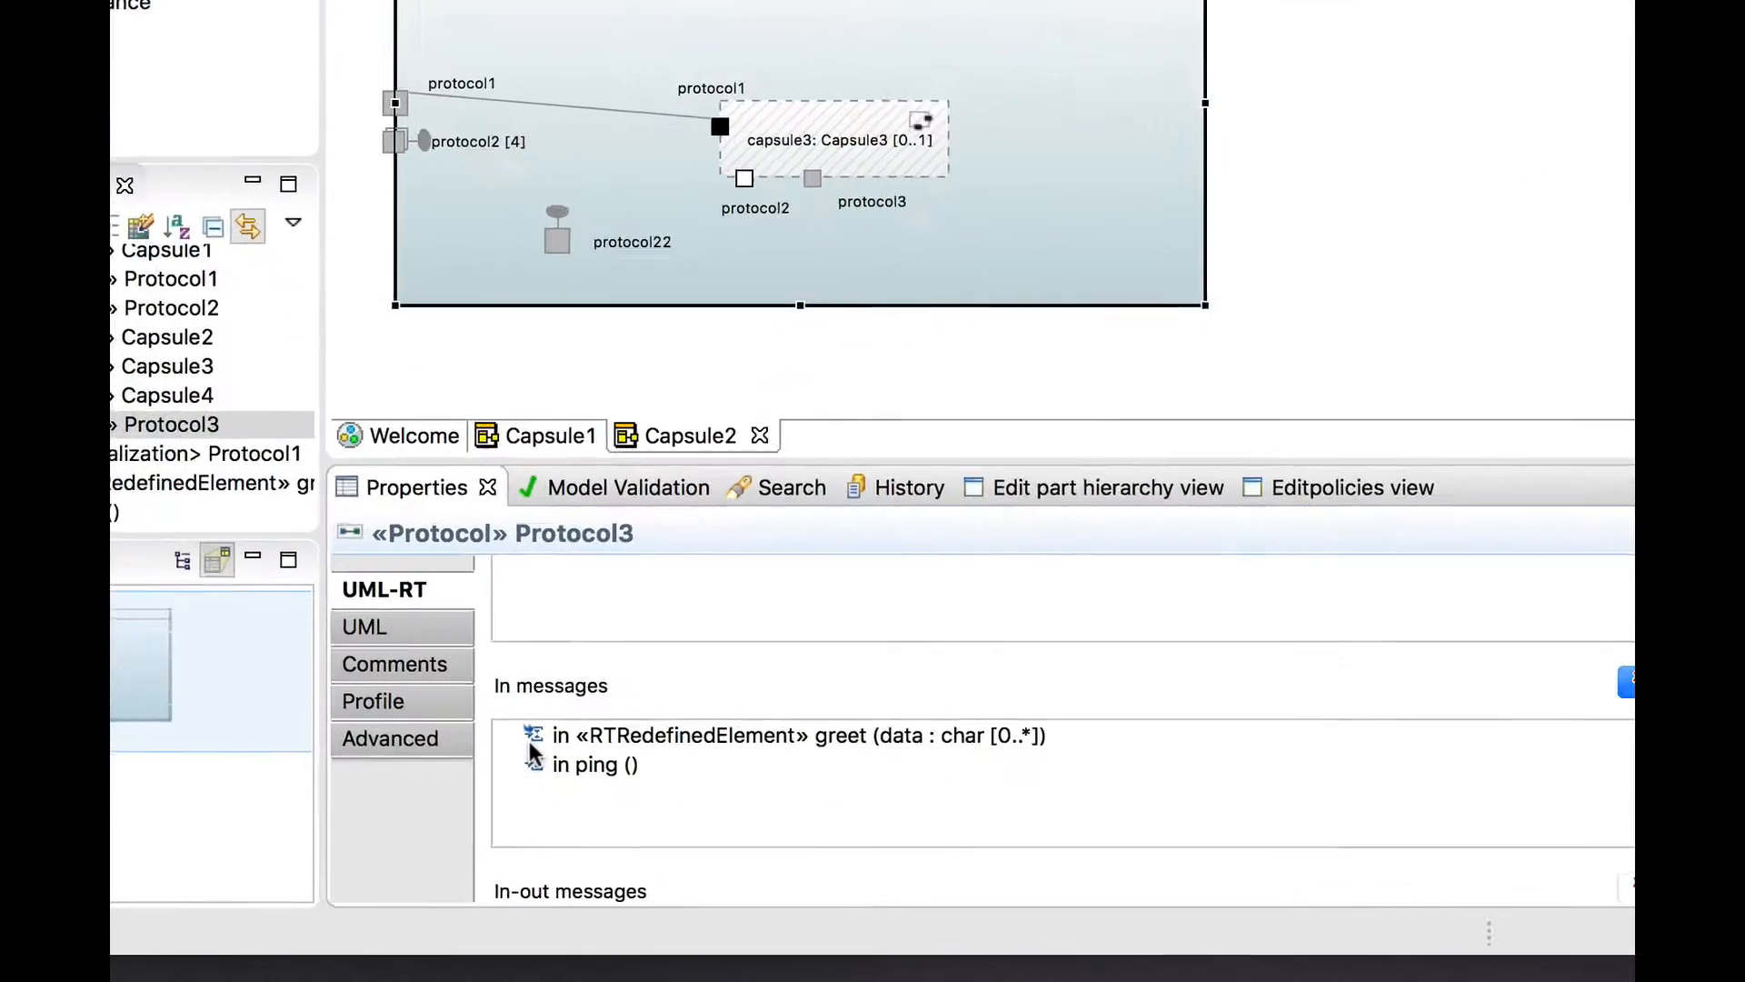
- Inspect the redefined greet message under Protocol3 in the model tree and re-inherit it from Protocol1
mouse_move(573, 820)
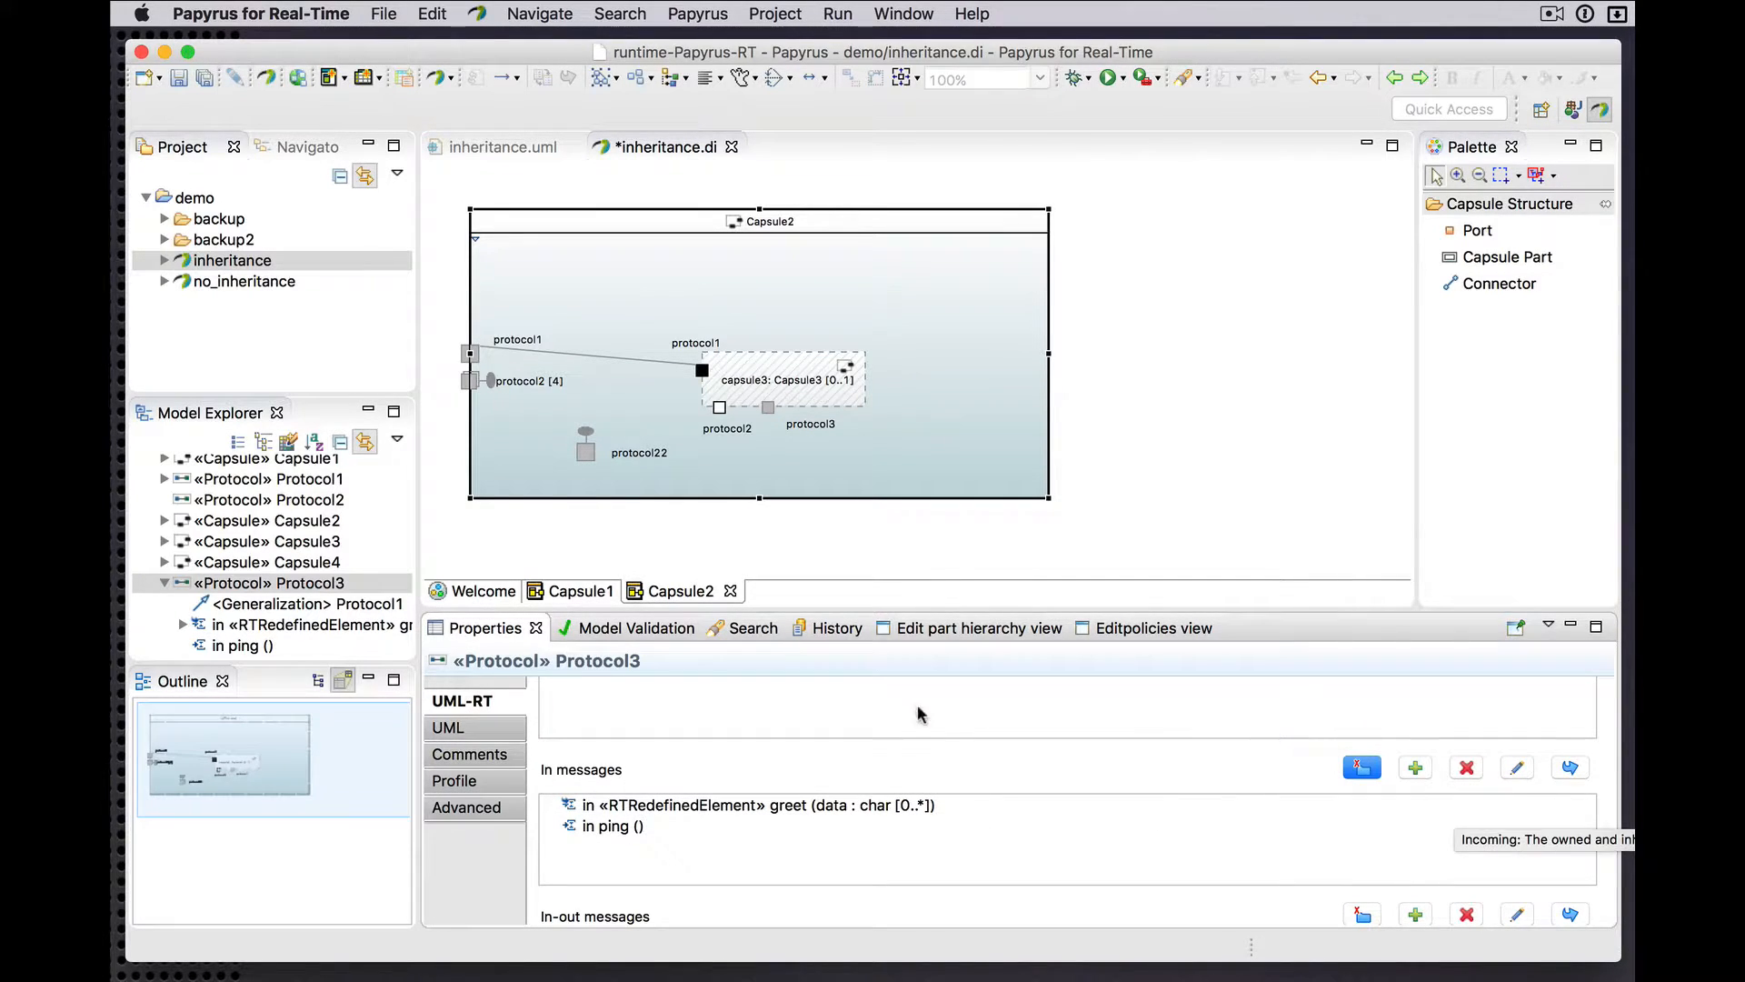
click(183, 624)
scroll(259, 637, down, 1)
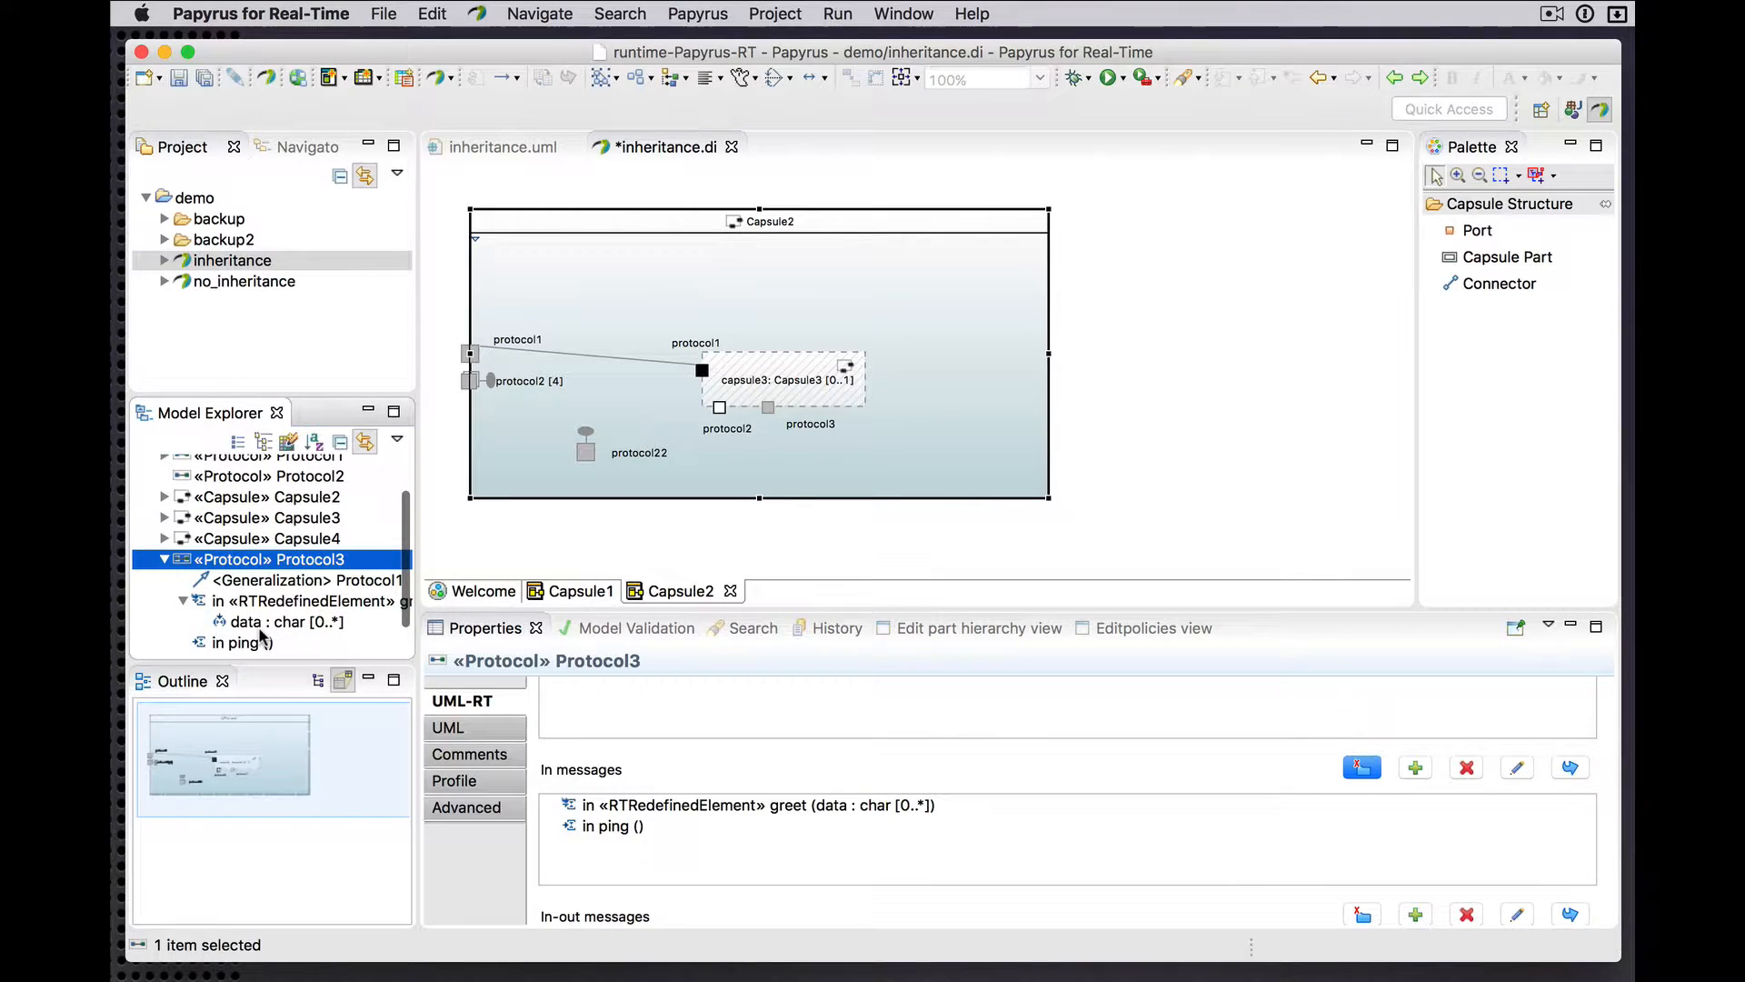
click(183, 601)
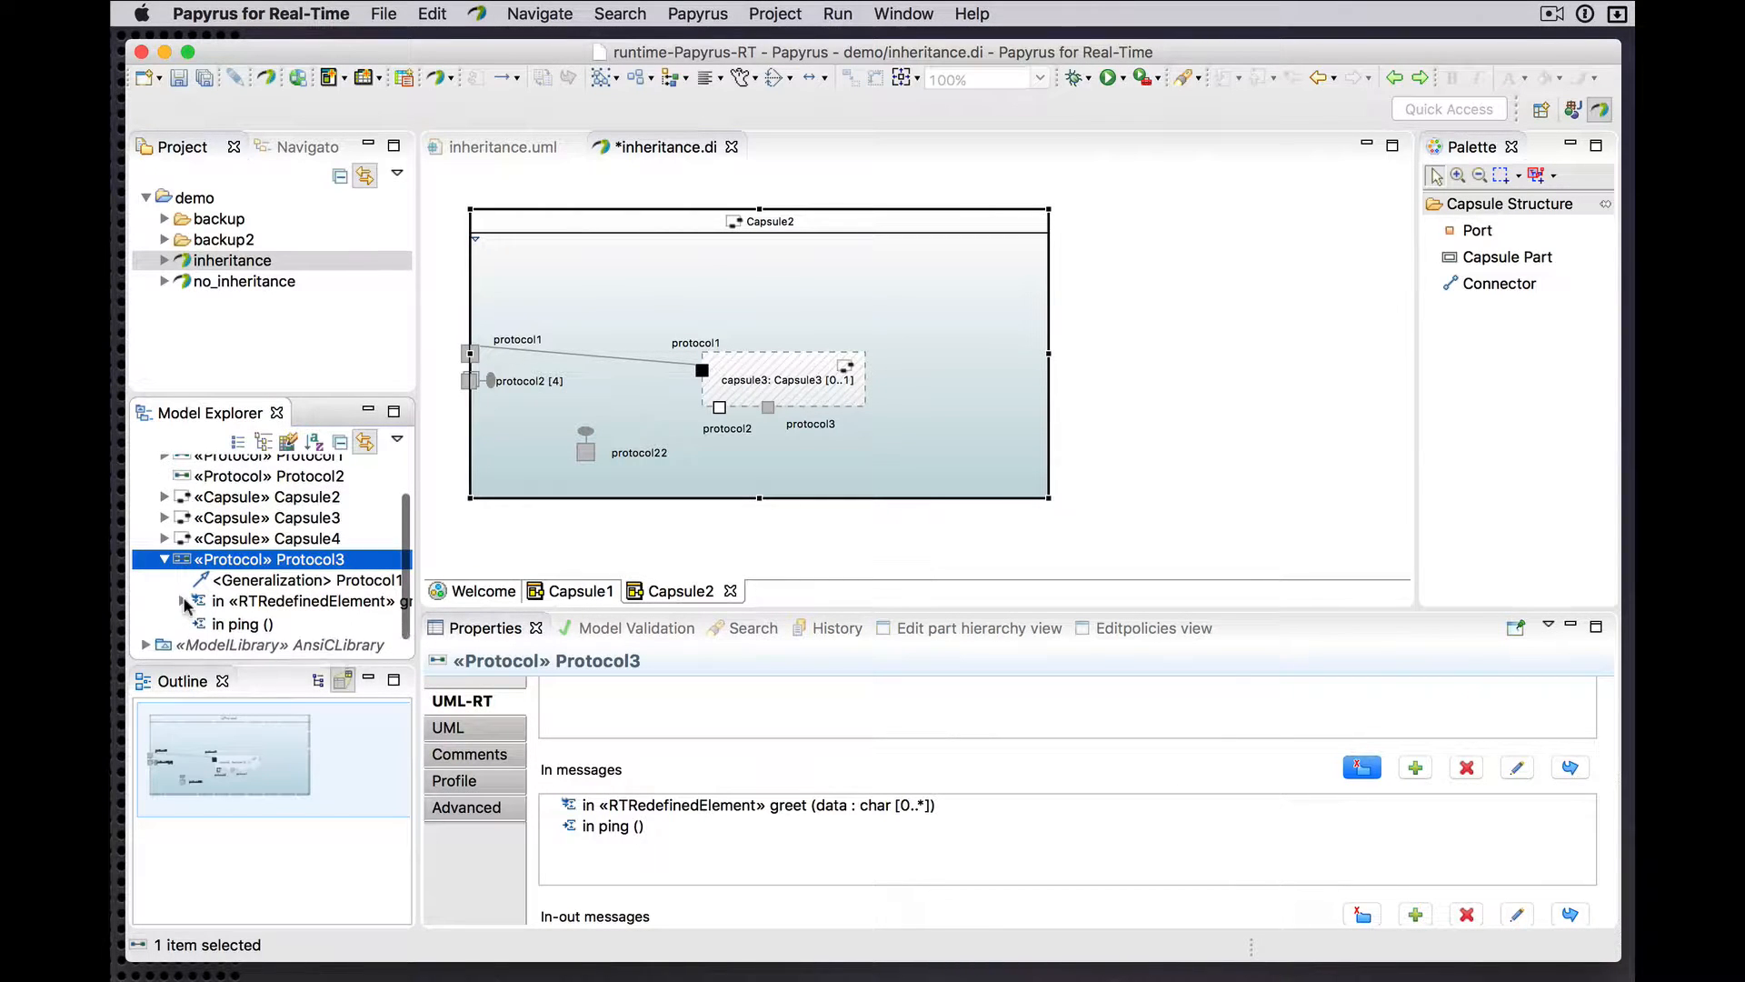
click(1102, 811)
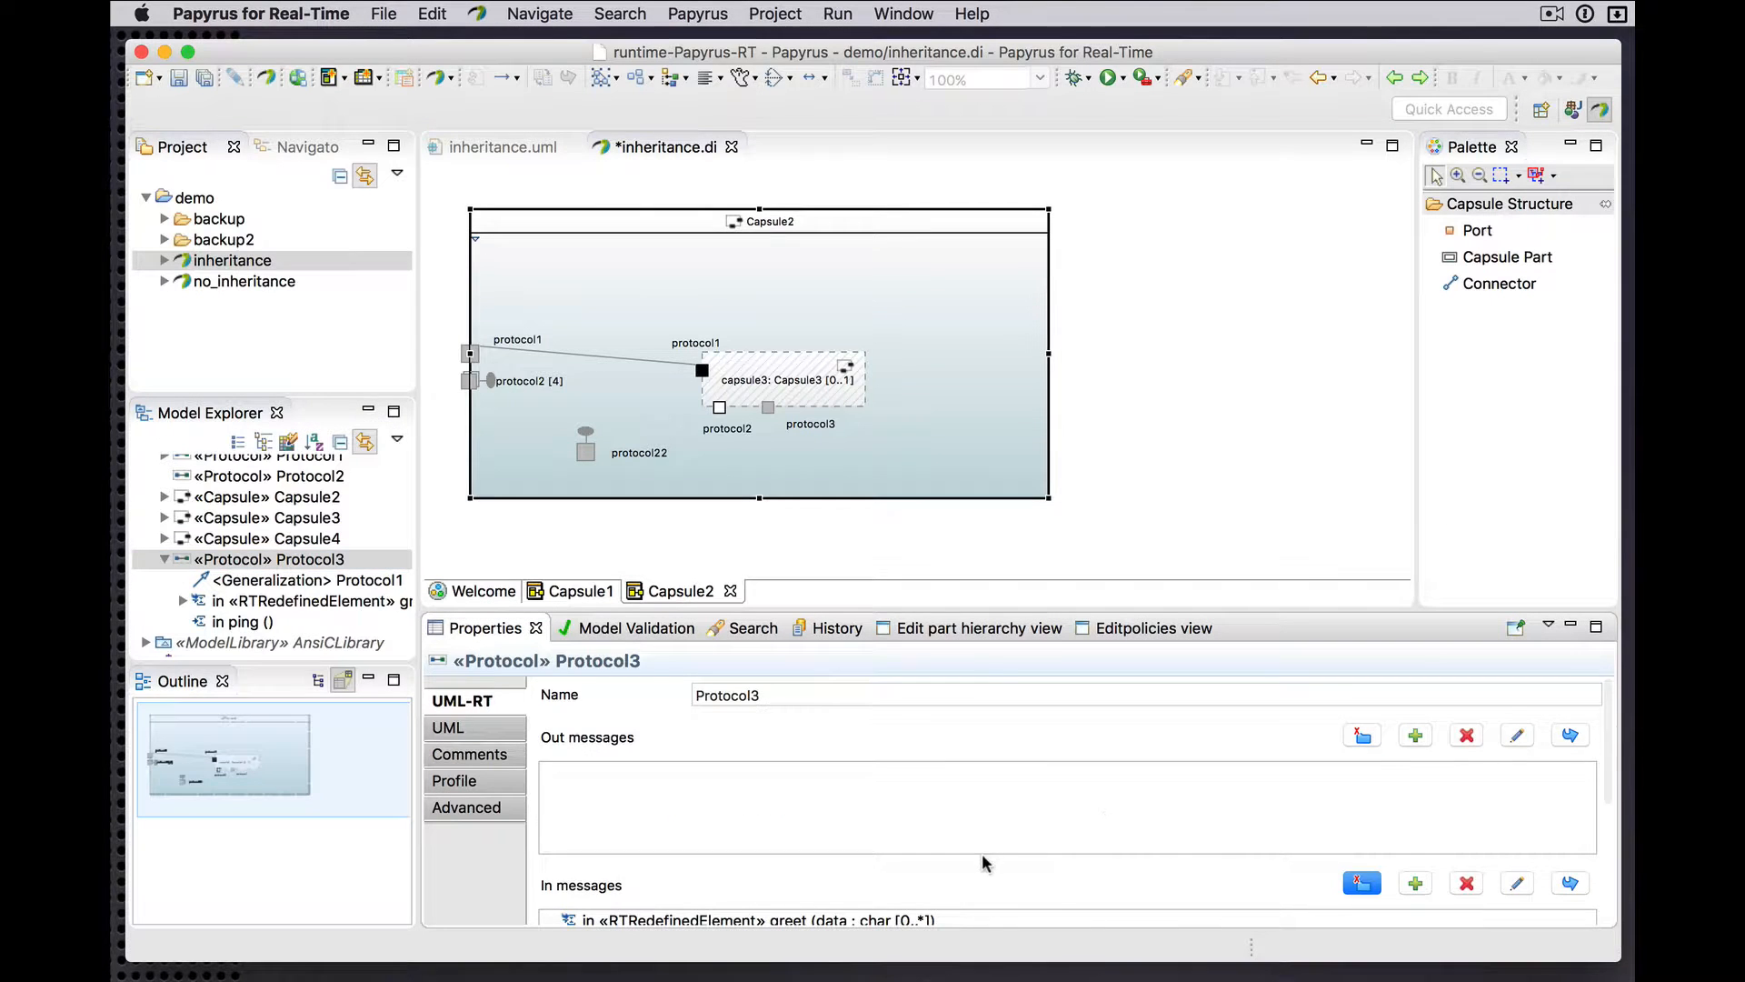
scroll(982, 855, down, 2)
click(902, 868)
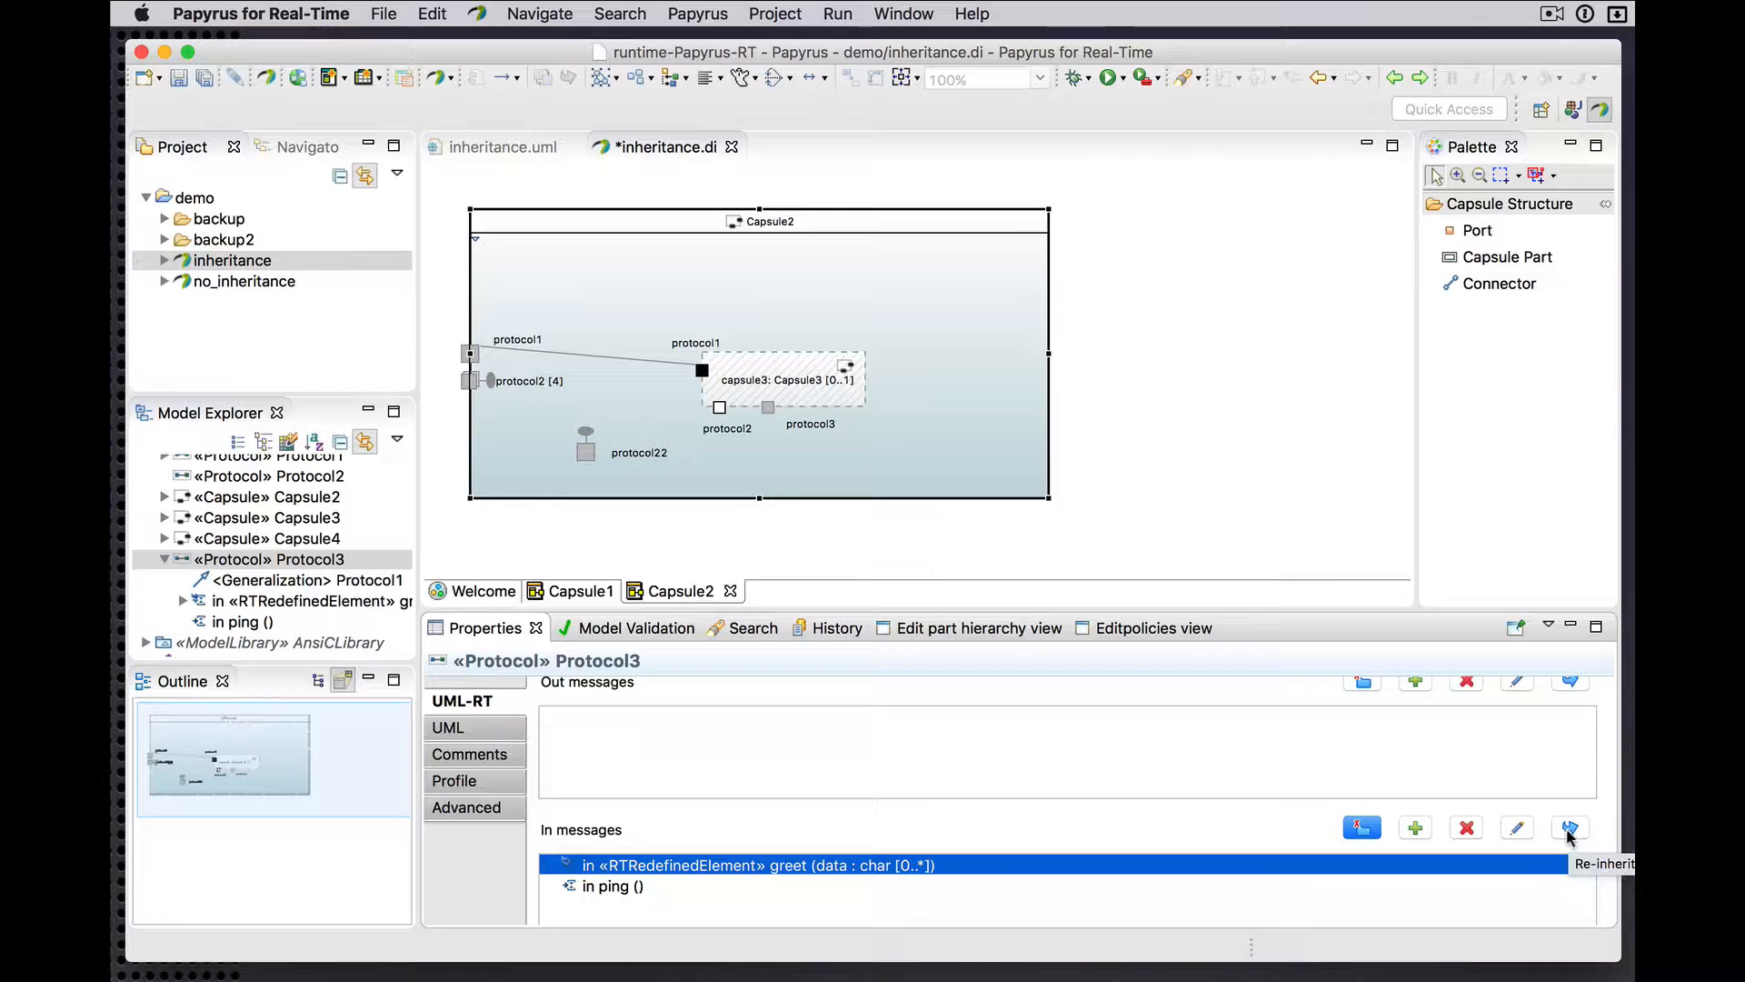
click(1569, 829)
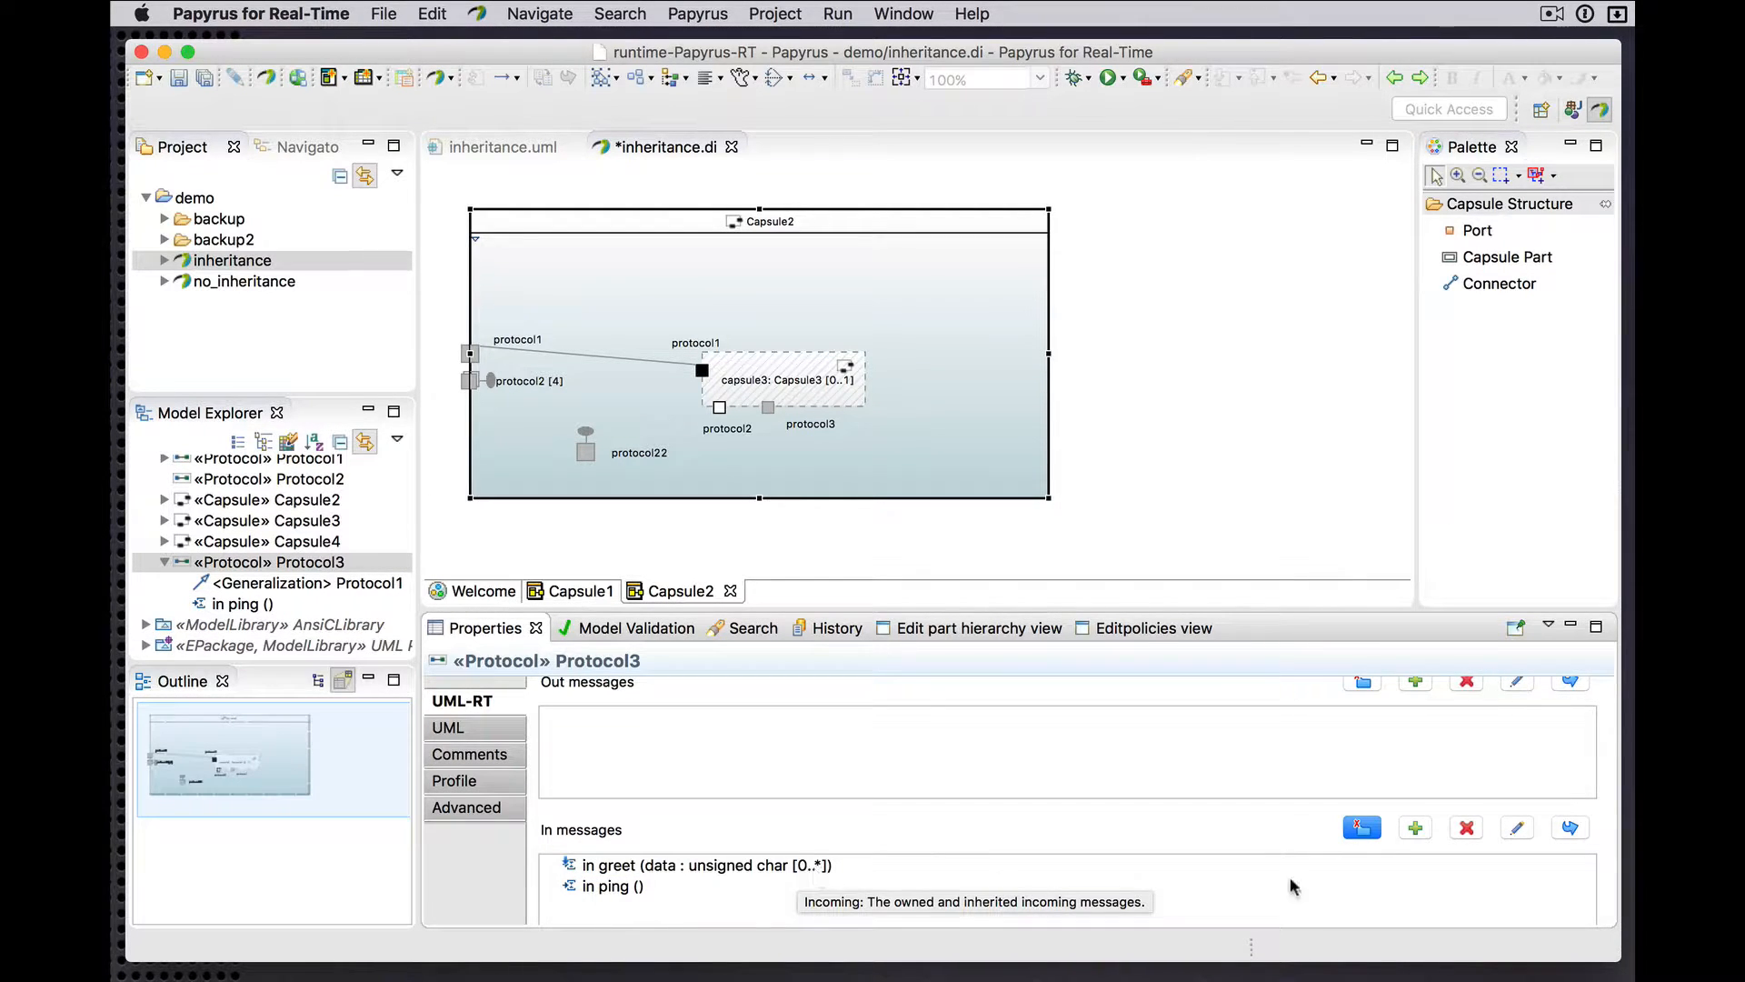
- Hide the excluded elements among Protocol3's in messages
click(1363, 829)
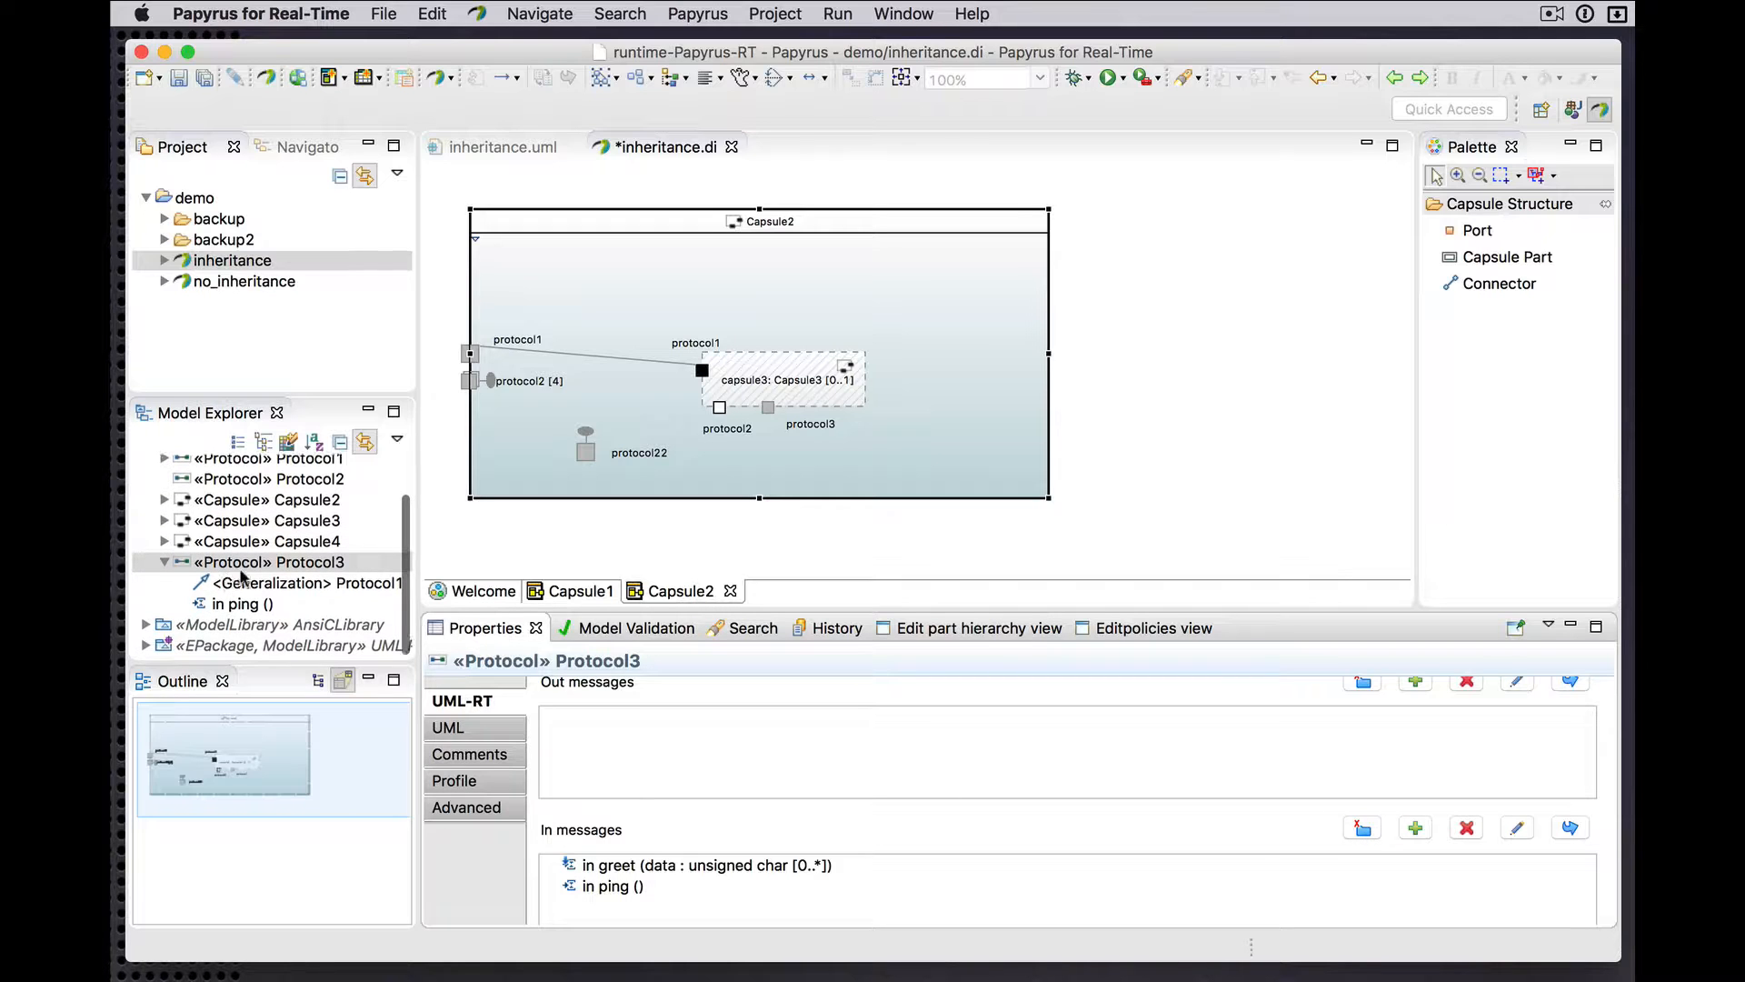
- Load the UML-RT Inherited Structure customization for the model tree
click(397, 443)
click(397, 443)
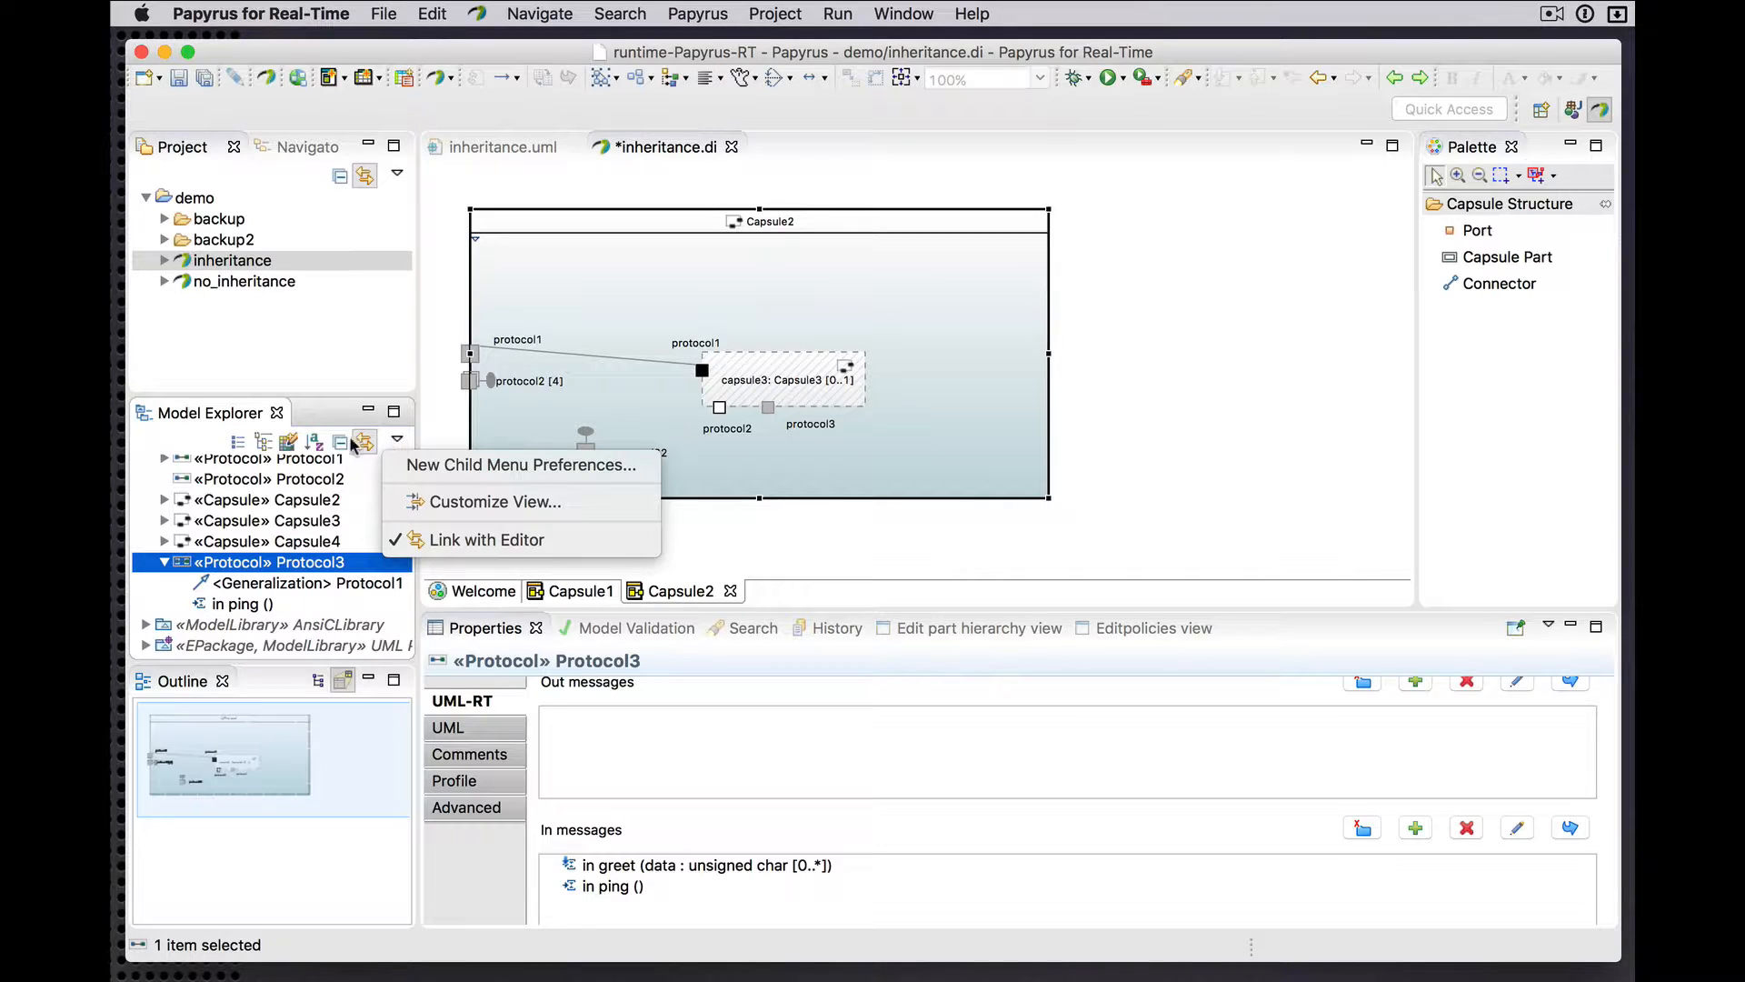
click(288, 443)
click(288, 449)
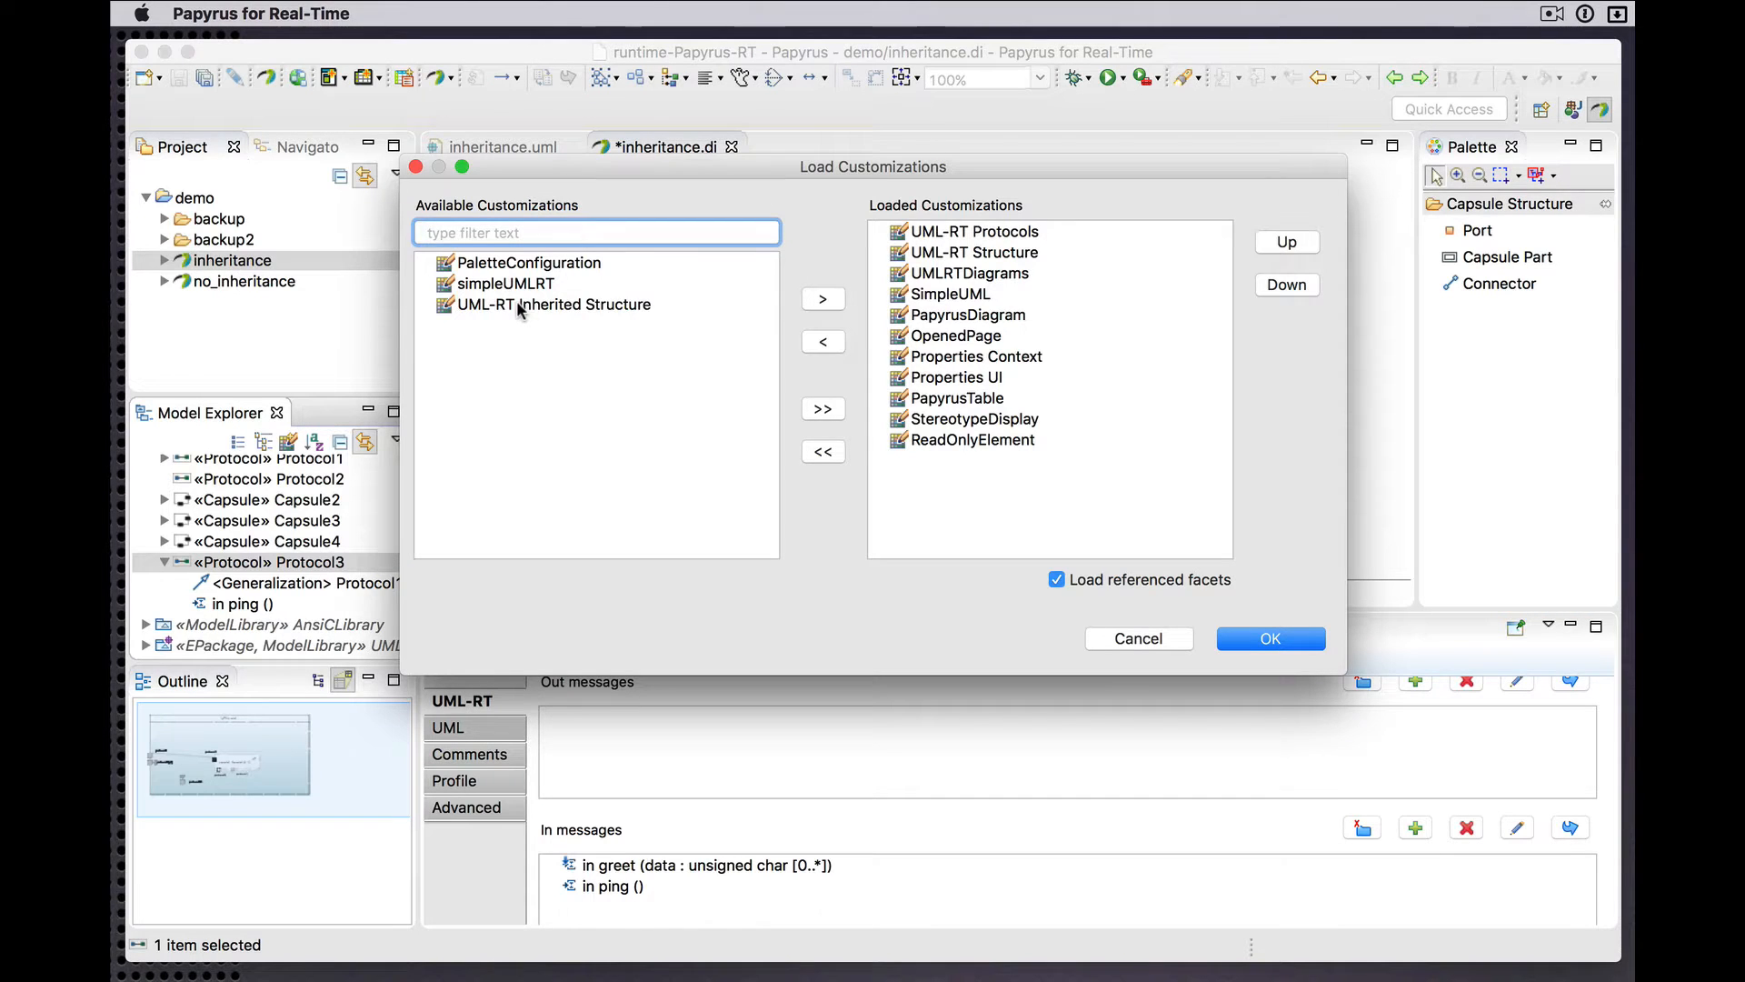
double_click(523, 304)
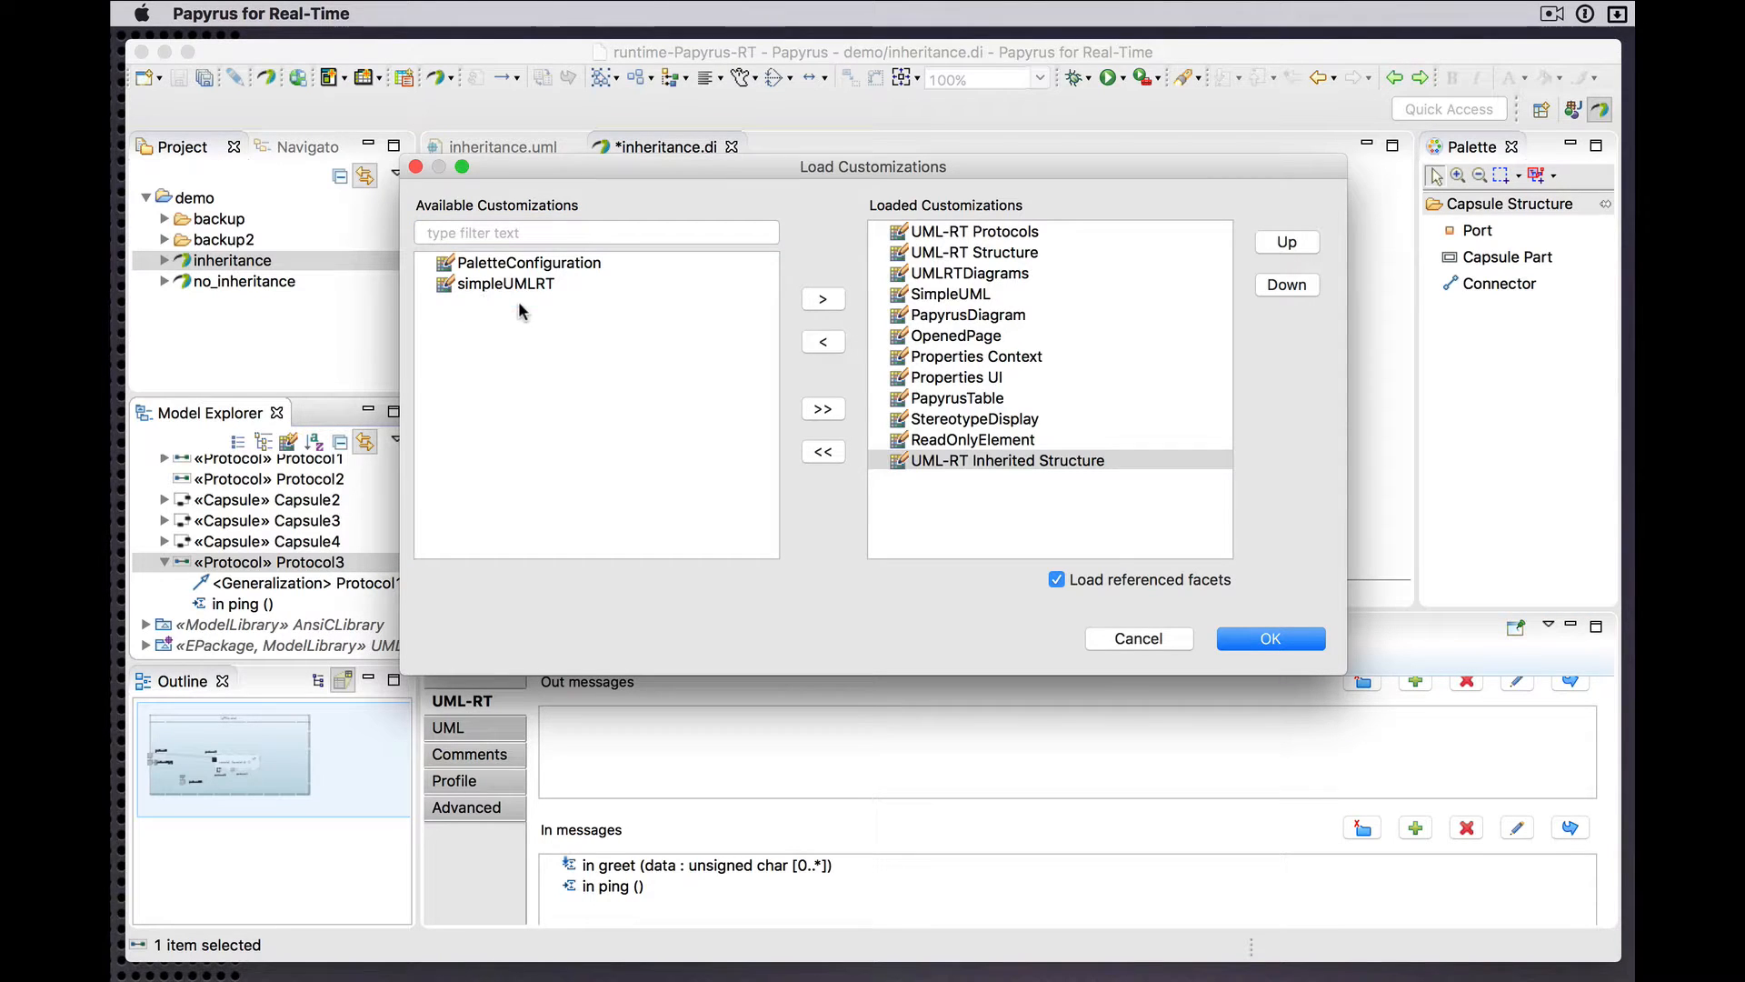
click(1248, 641)
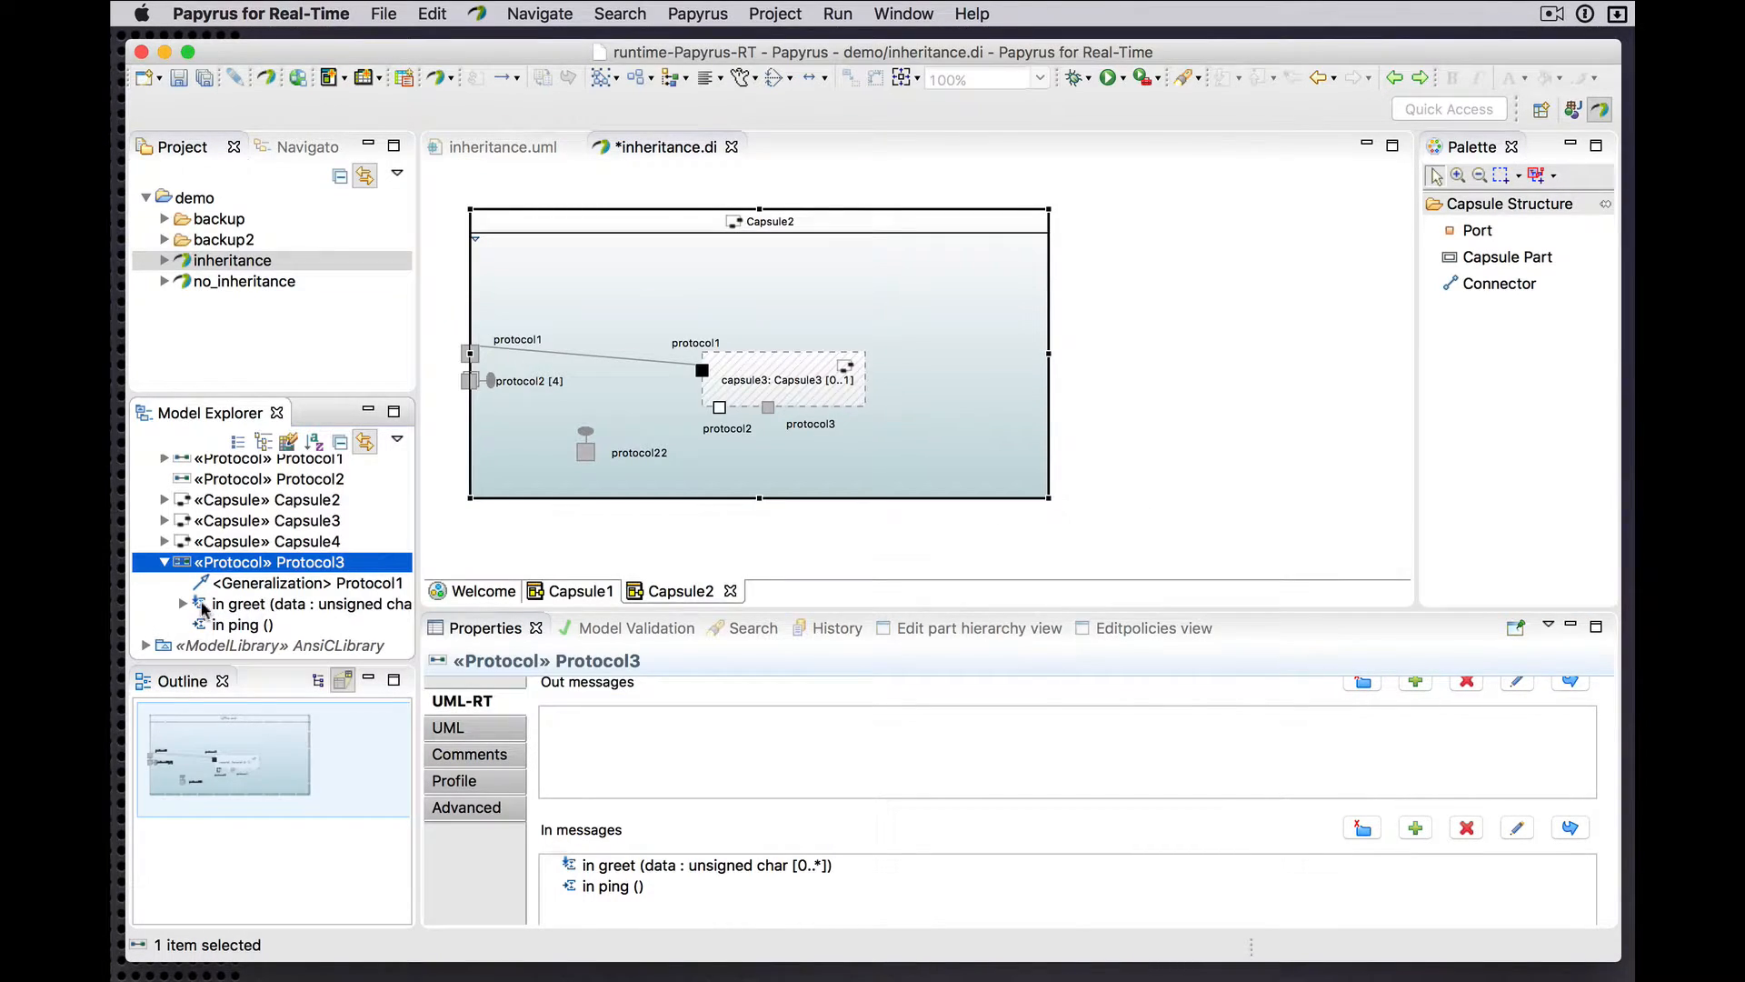
- Unload the UML-RT Inherited Structure customization from the model tree
click(284, 445)
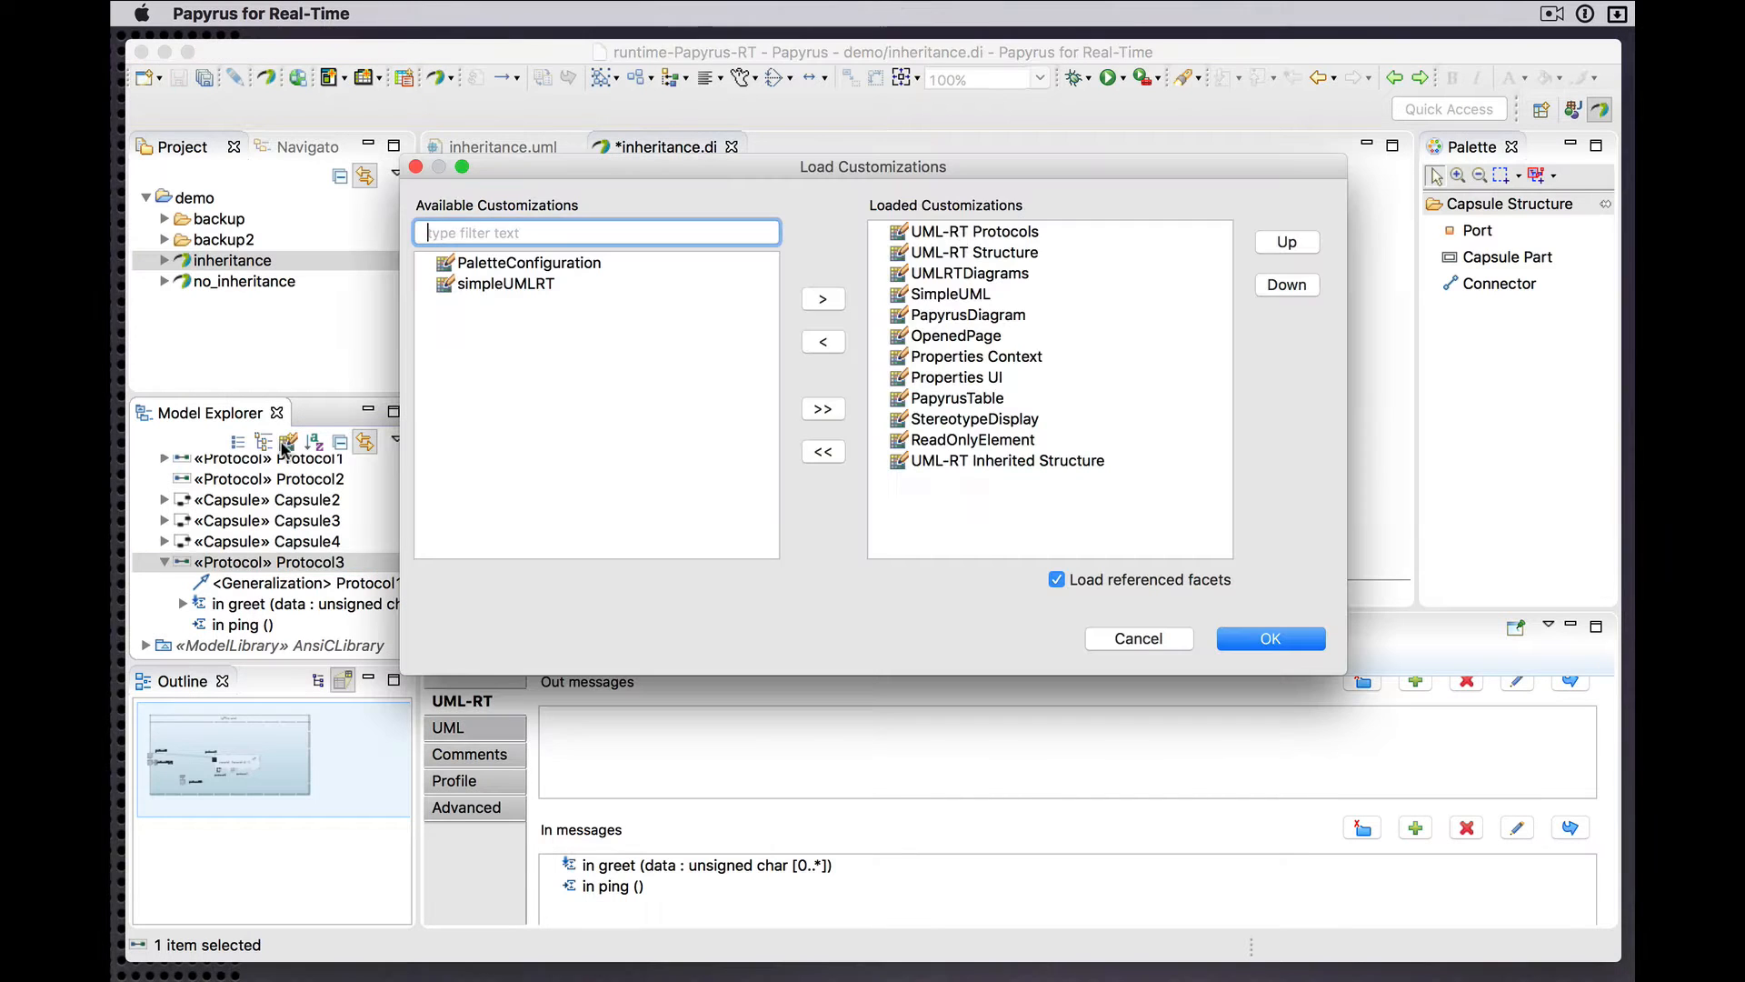
double_click(959, 460)
click(1274, 639)
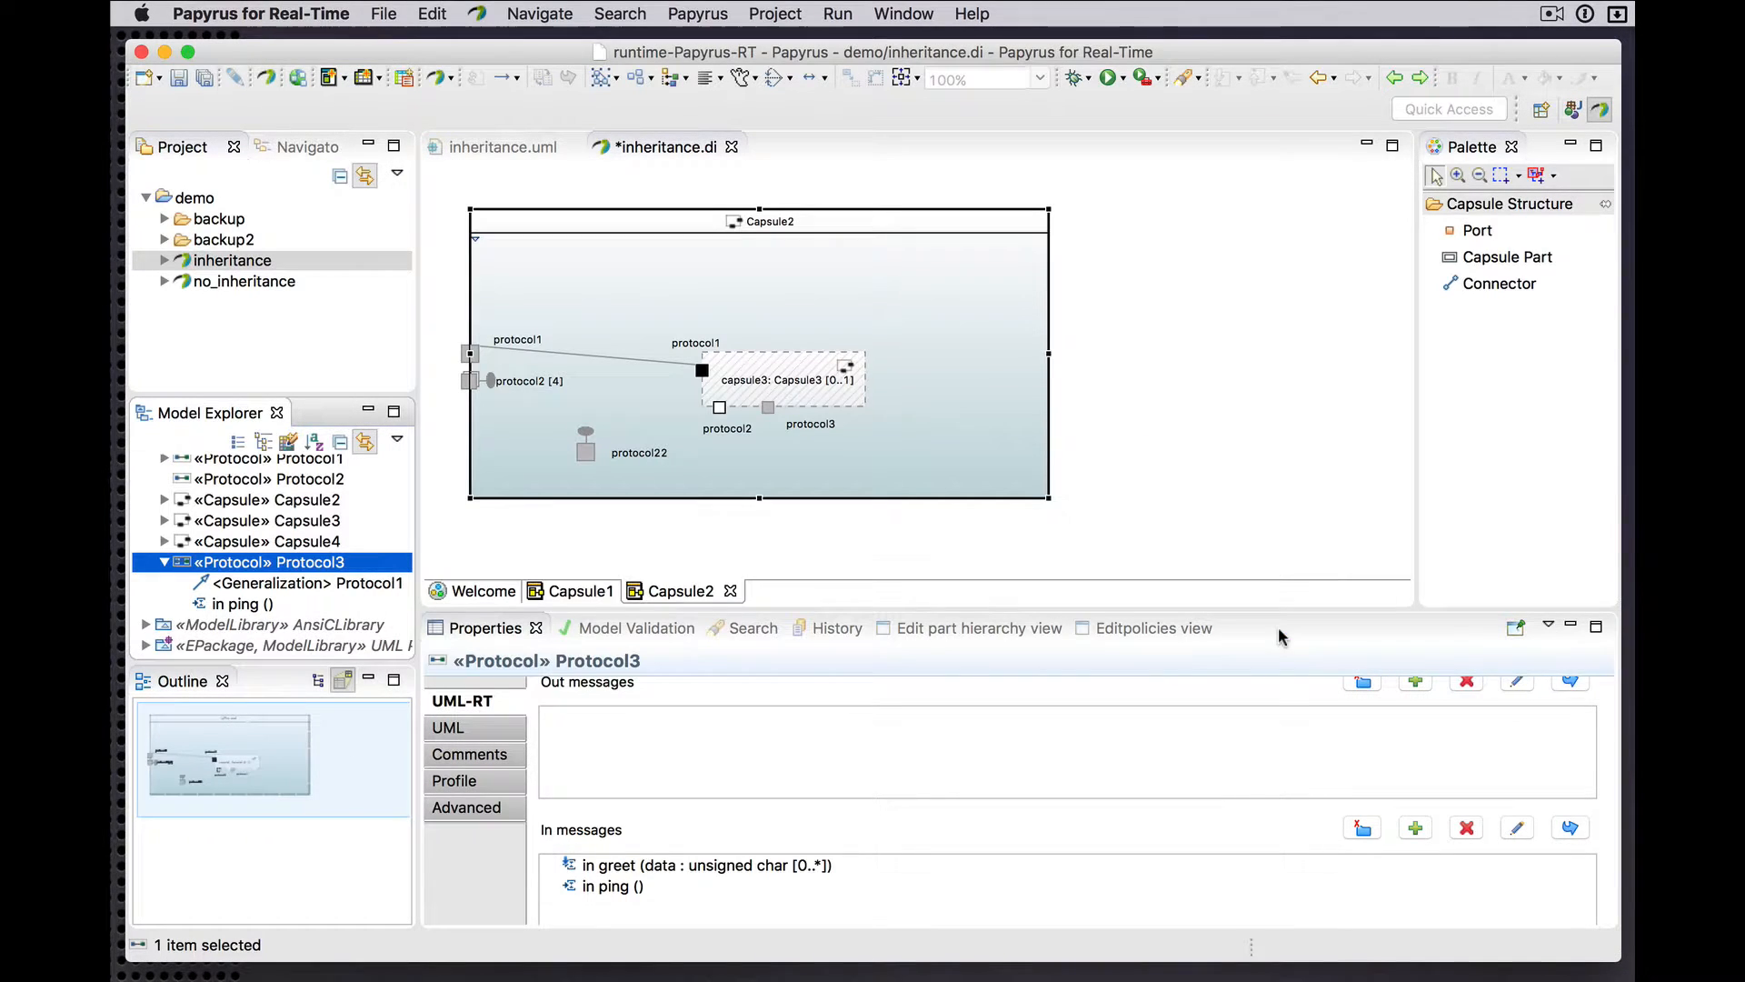
- Compare Protocol3's message lists in its properties with its contents in the model tree
scroll(581, 848, down, 2)
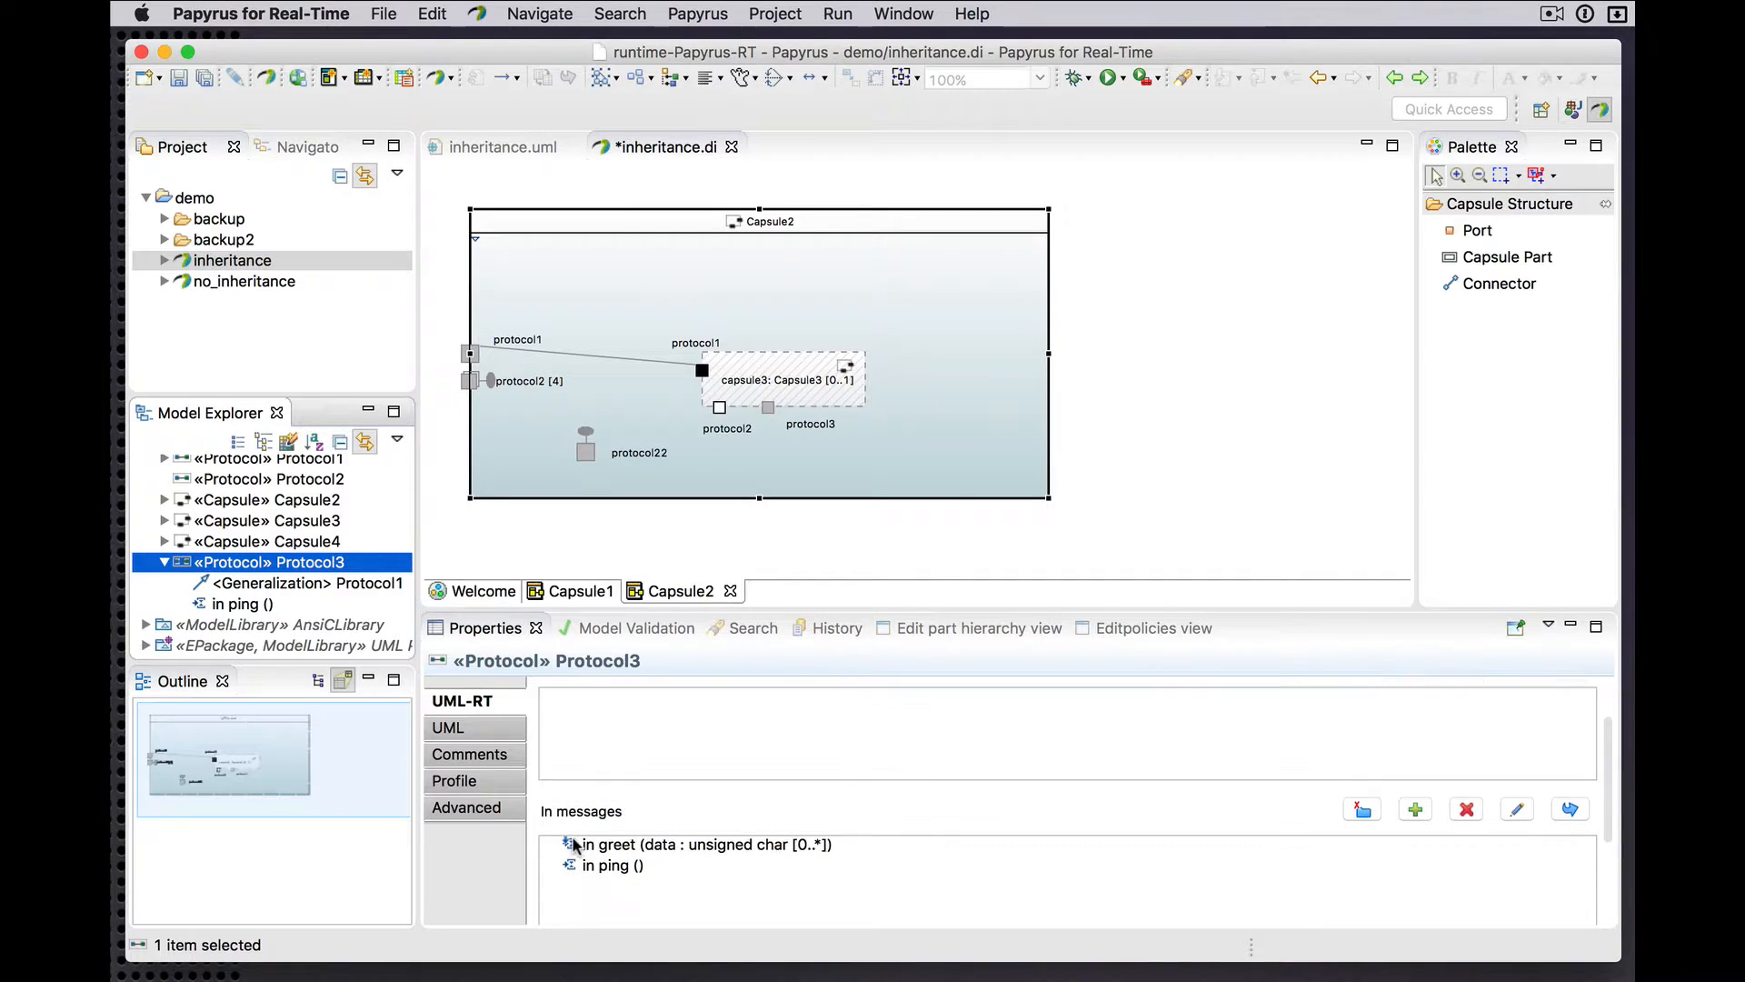
scroll(539, 848, down, 6)
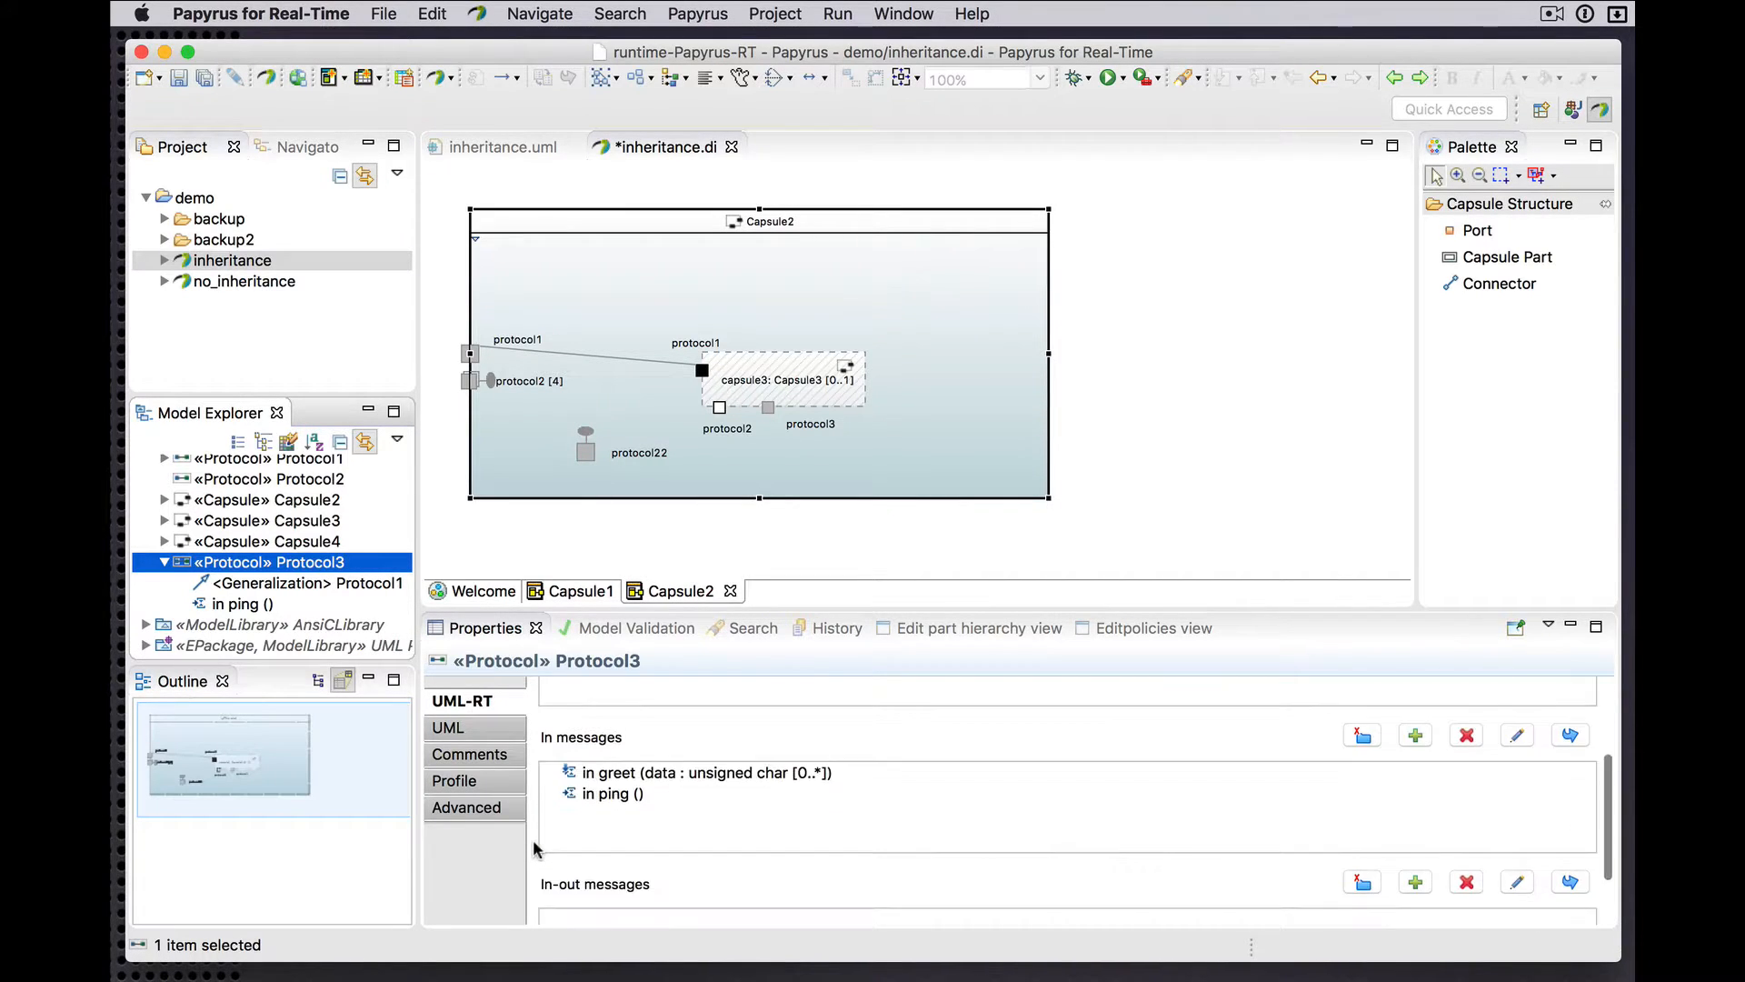
scroll(533, 838, up, 8)
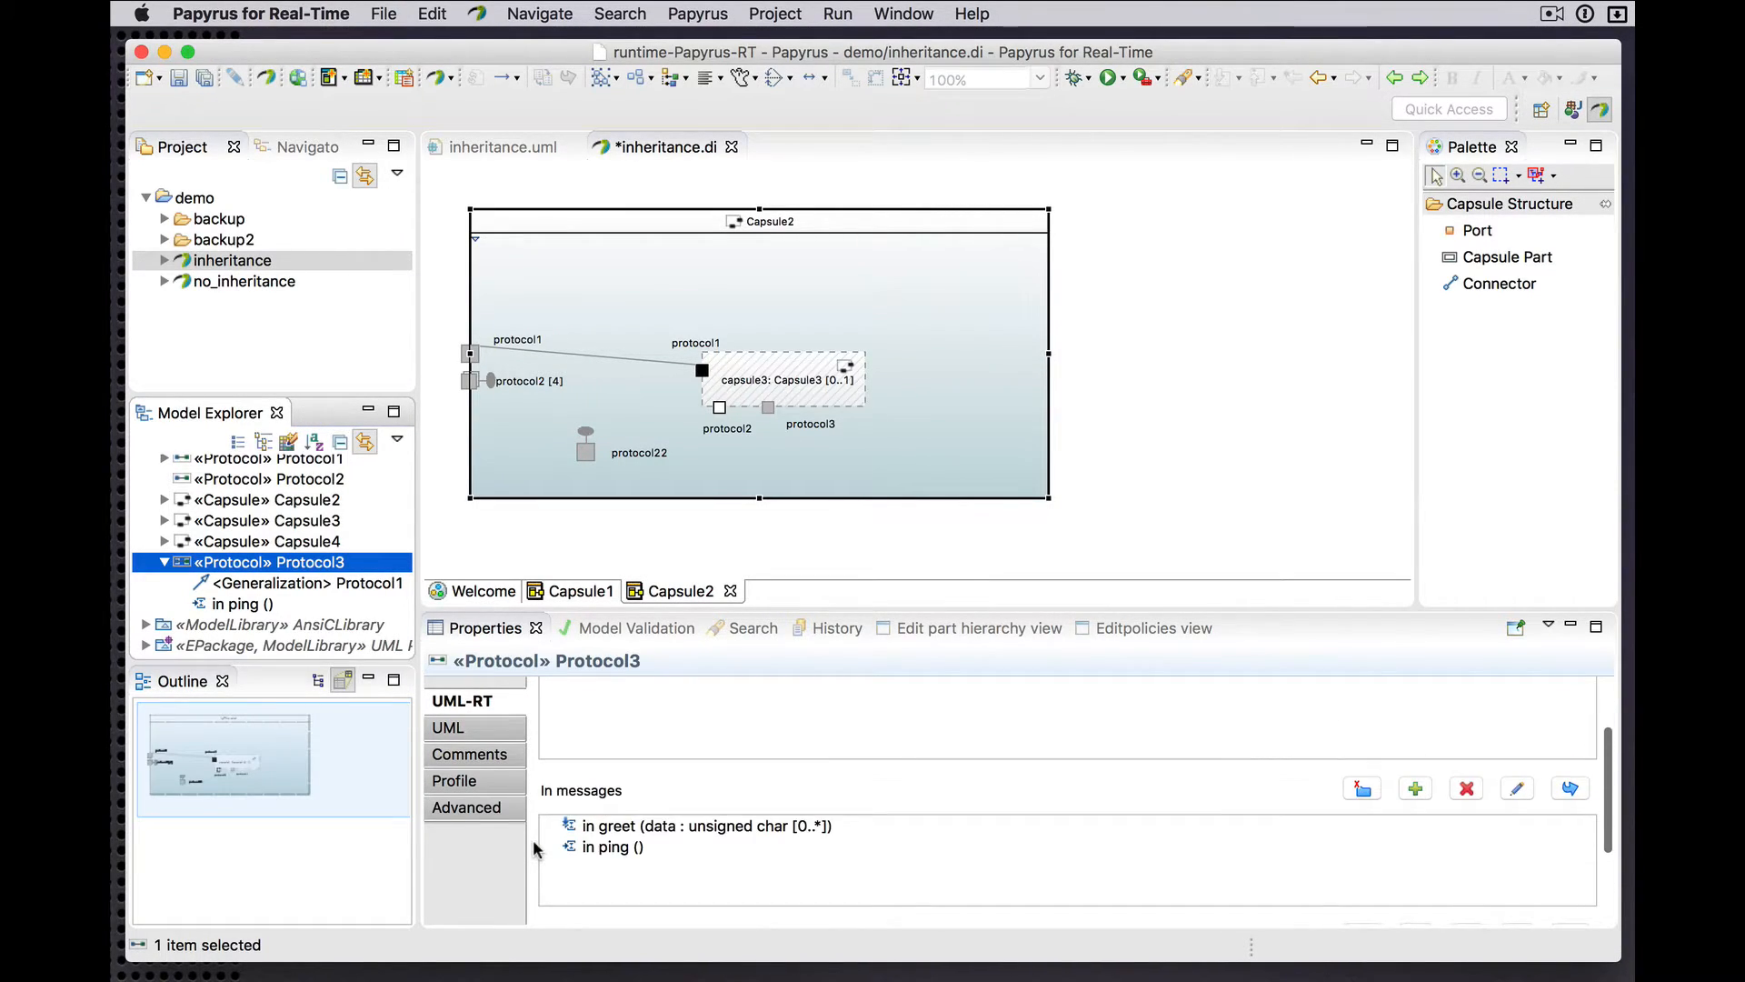
scroll(544, 834, up, 1)
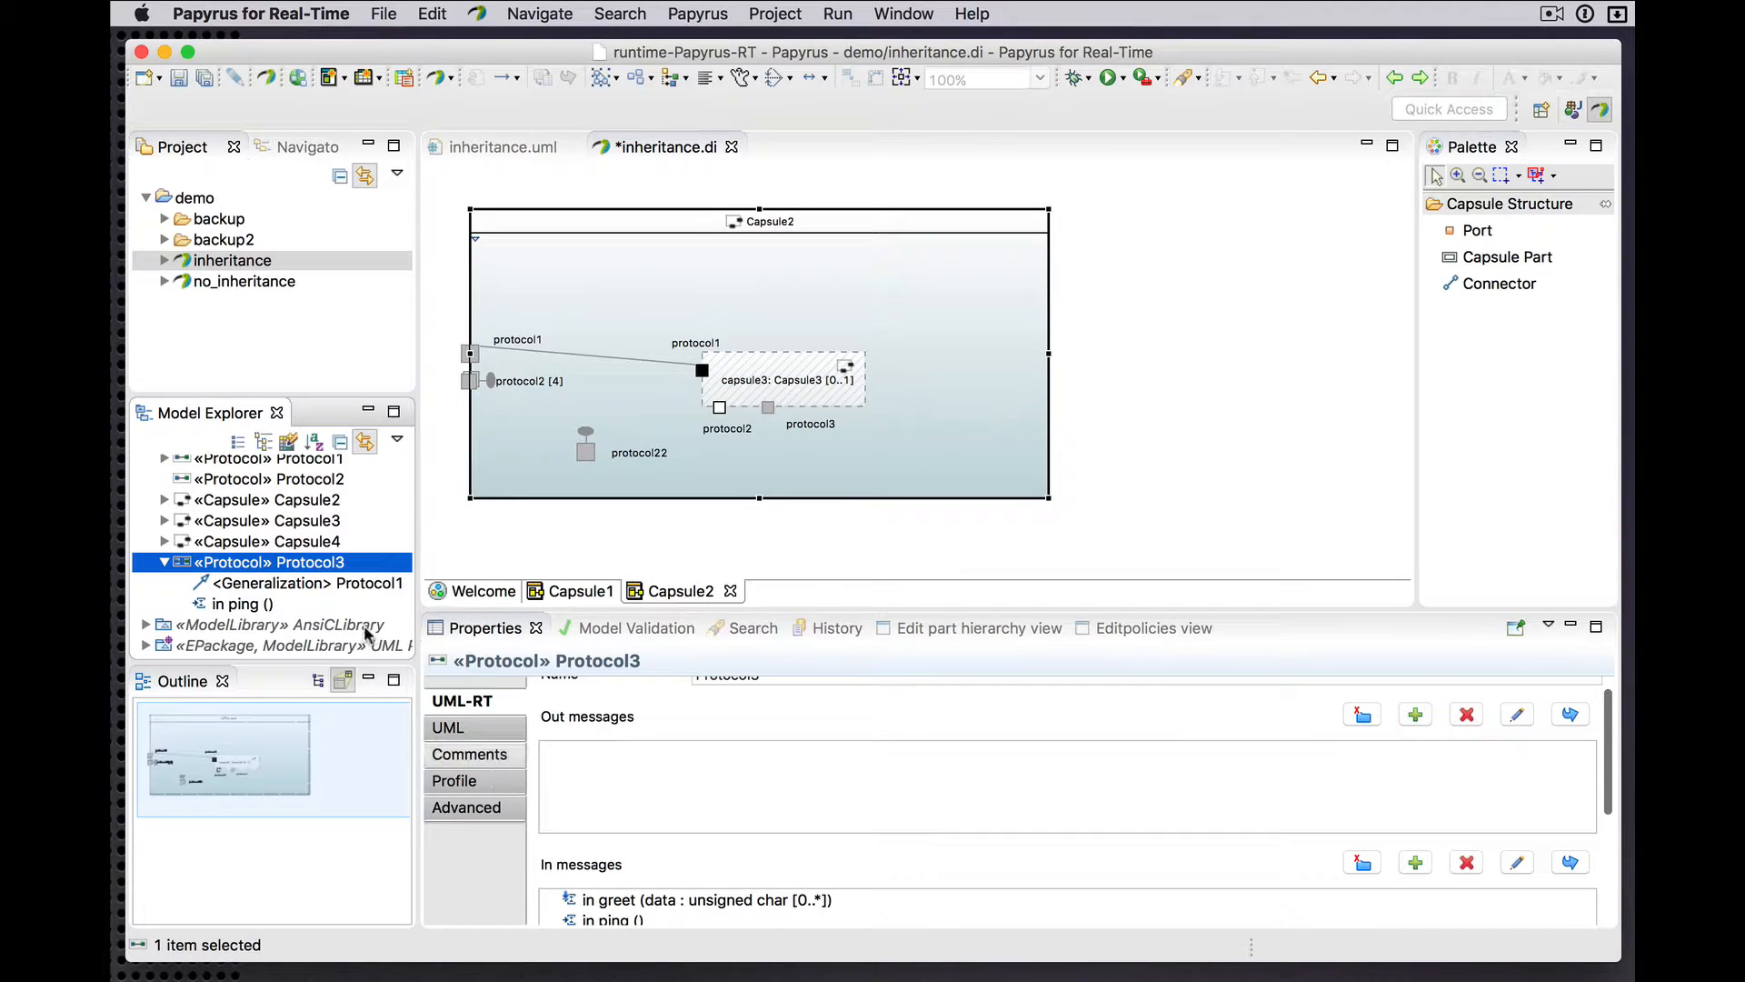
scroll(302, 569, up, 3)
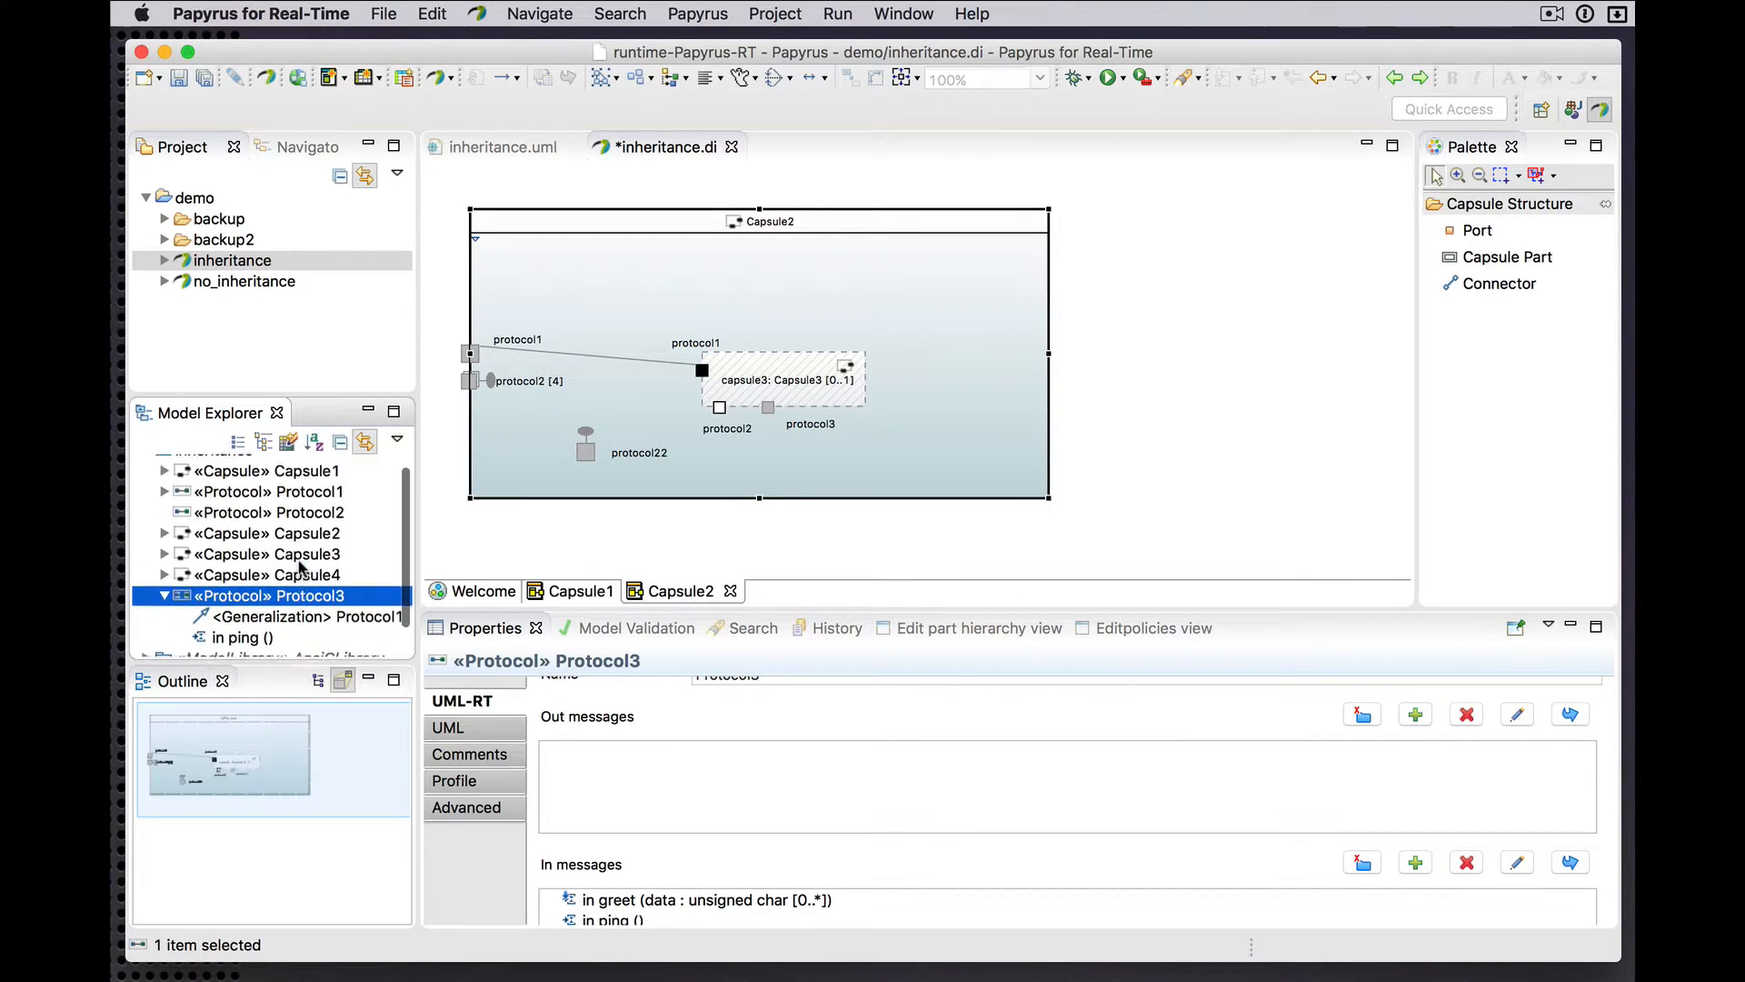
- Select Capsule2 in the diagram and examine the inheritance markers on its ports and capsule parts
click(685, 528)
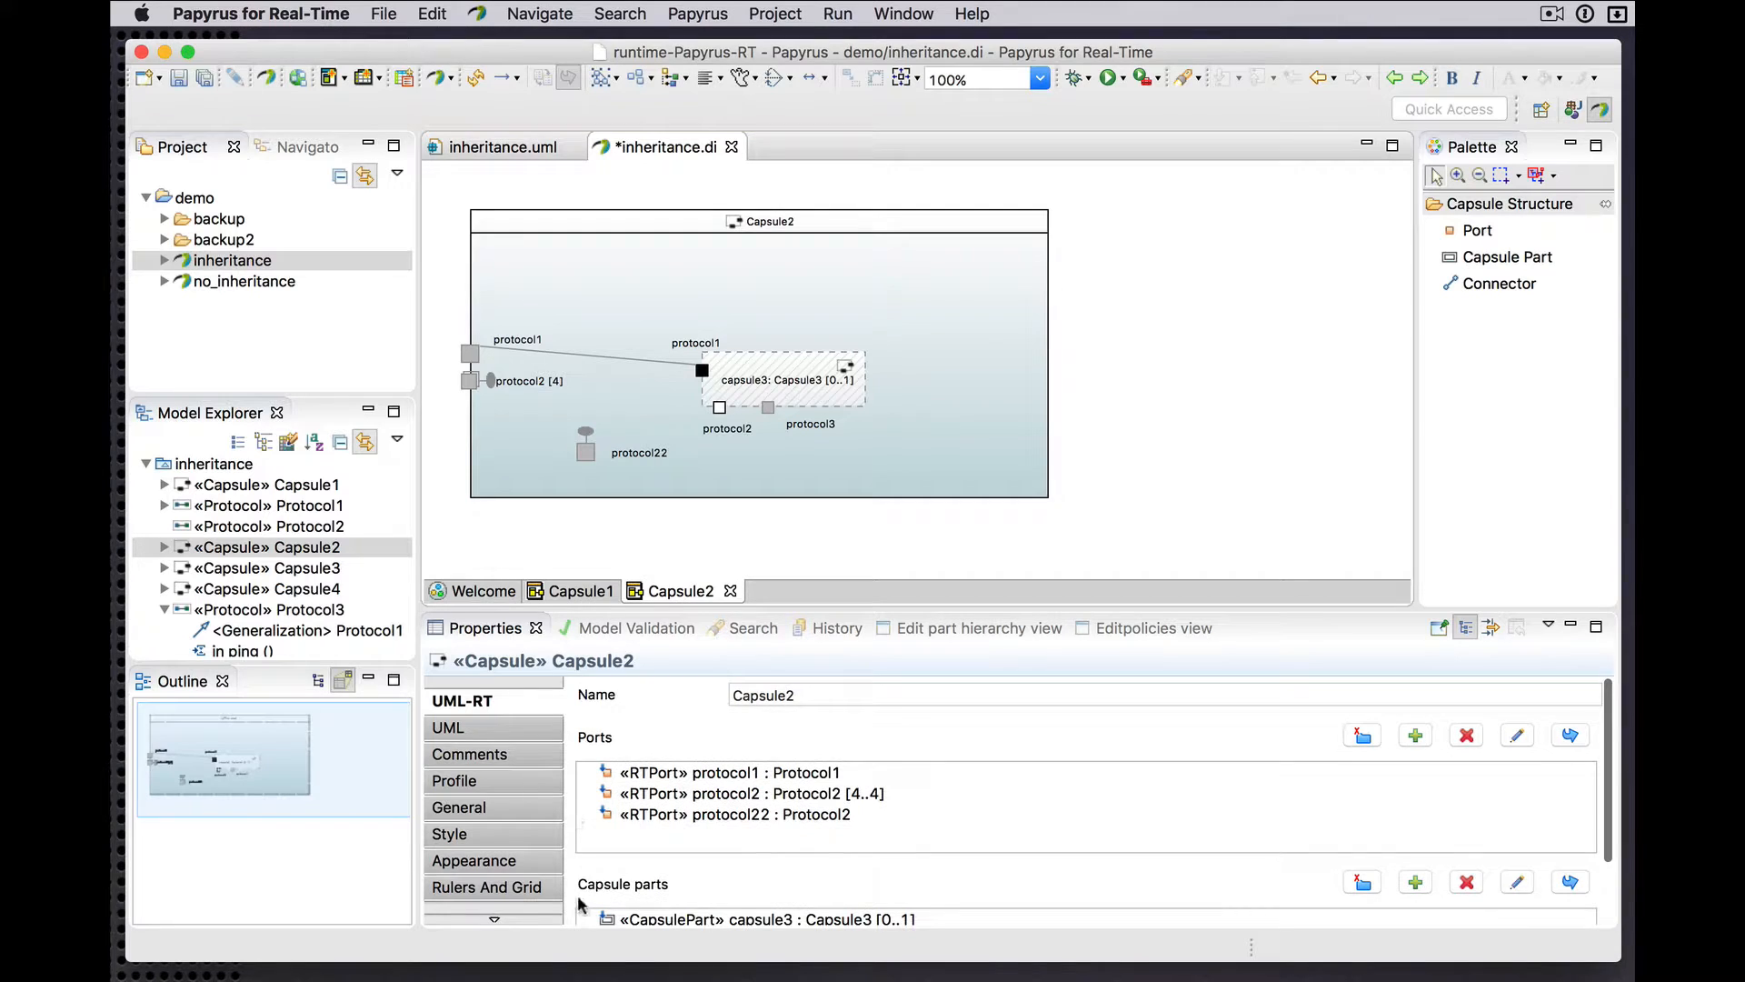
scroll(574, 899, down, 3)
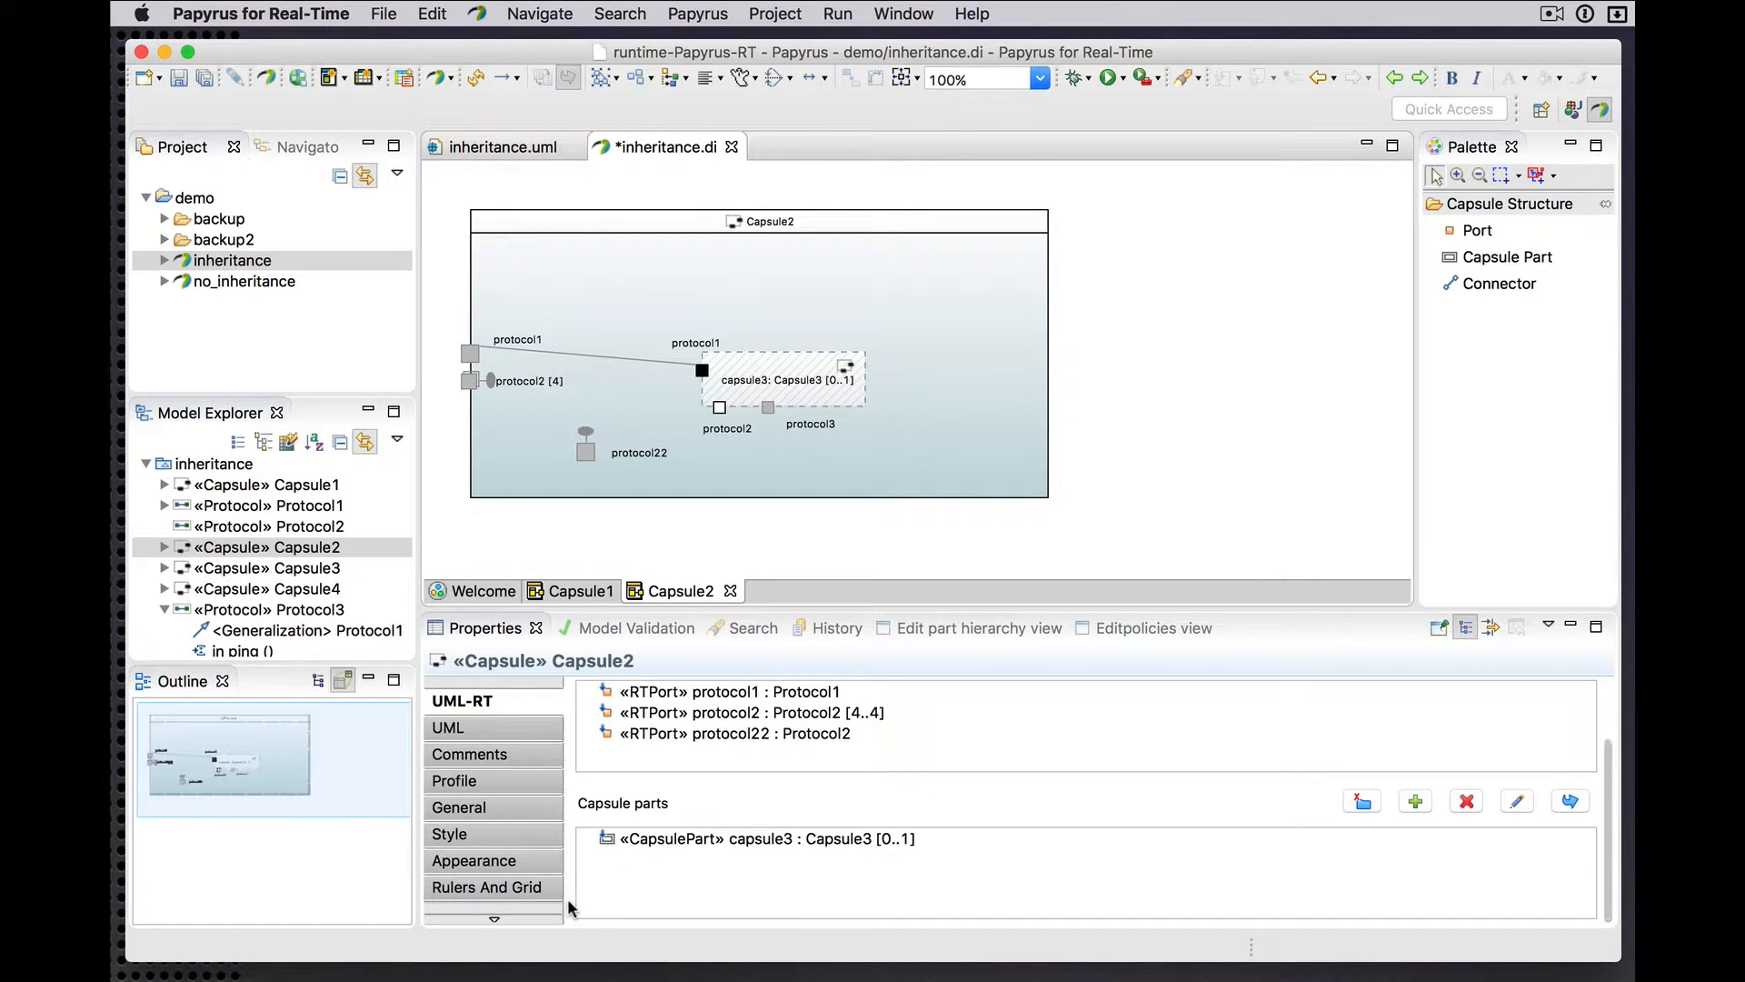
scroll(568, 800, up, 3)
scroll(567, 787, down, 3)
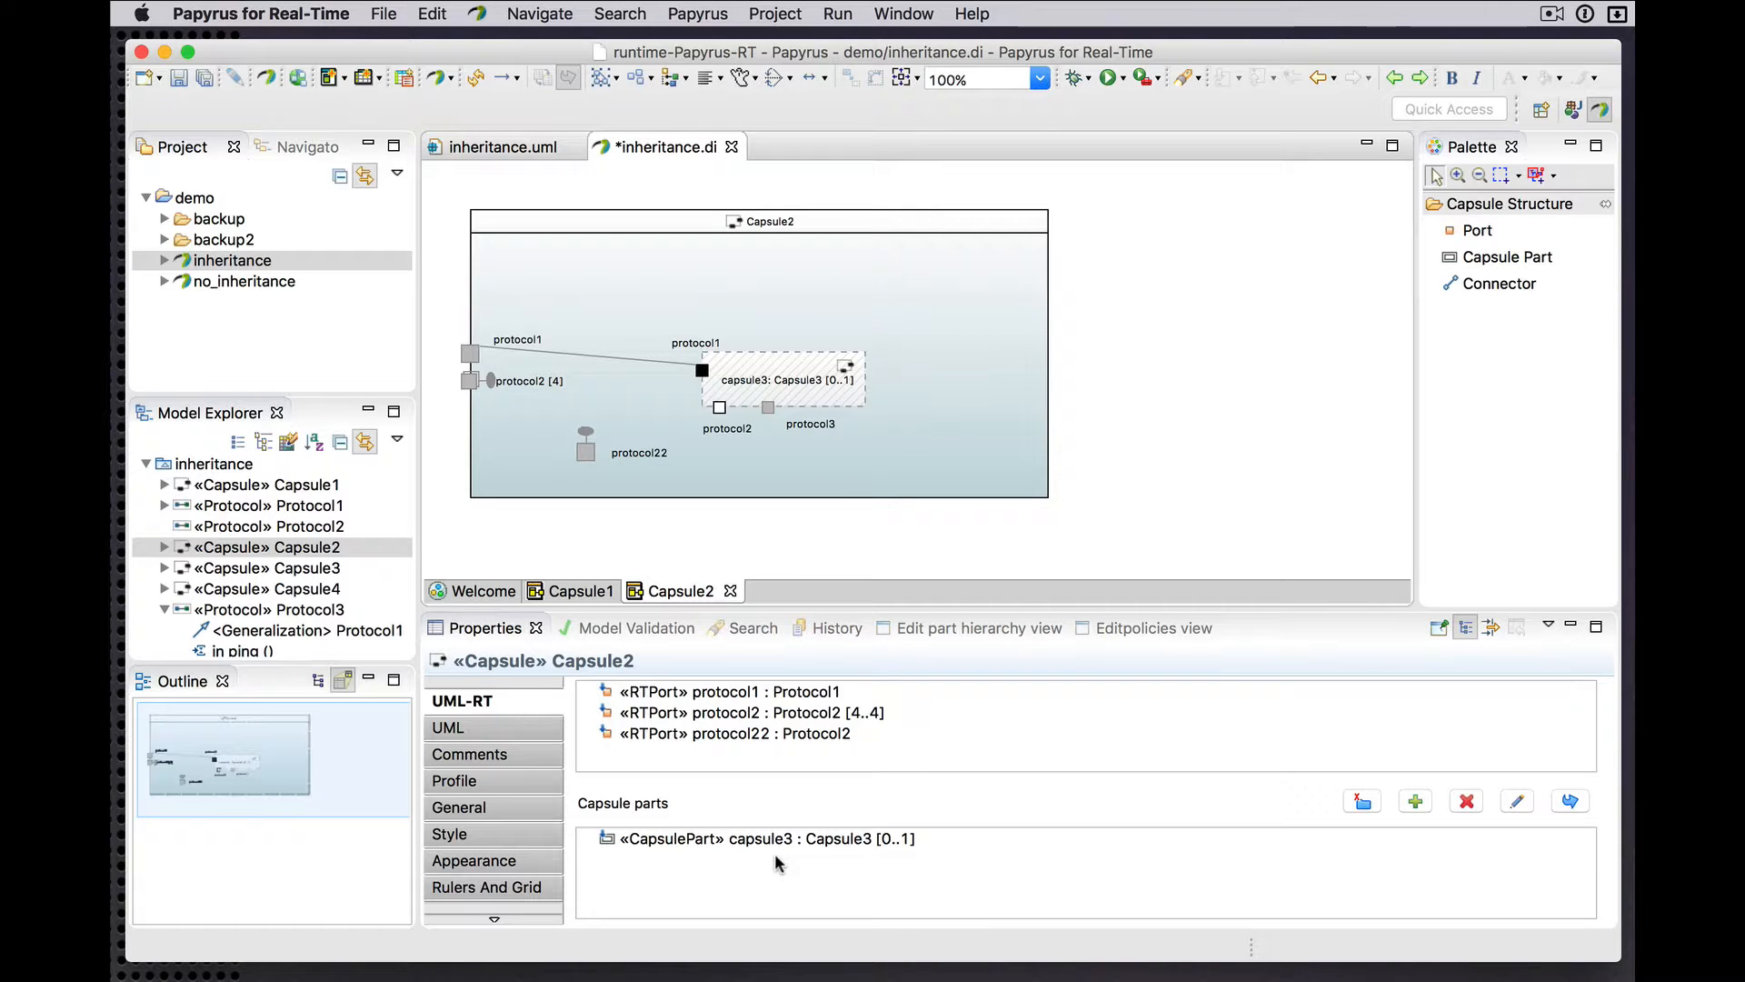
scroll(571, 774, up, 2)
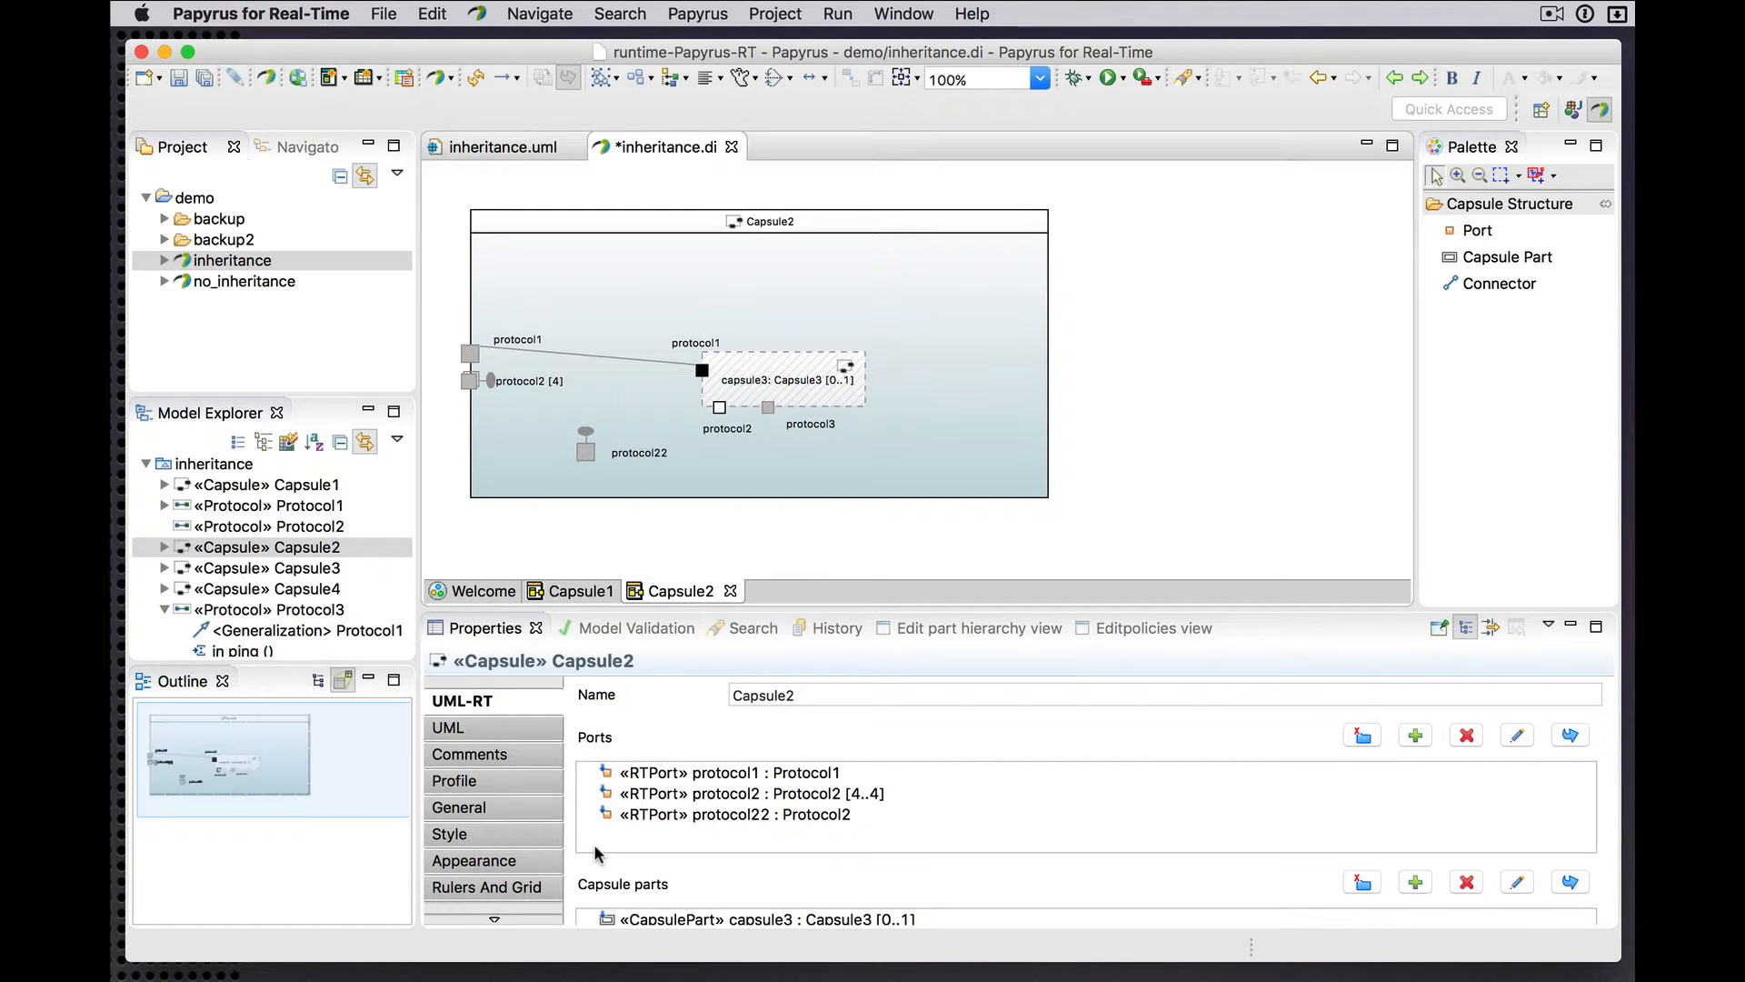
scroll(586, 859, down, 2)
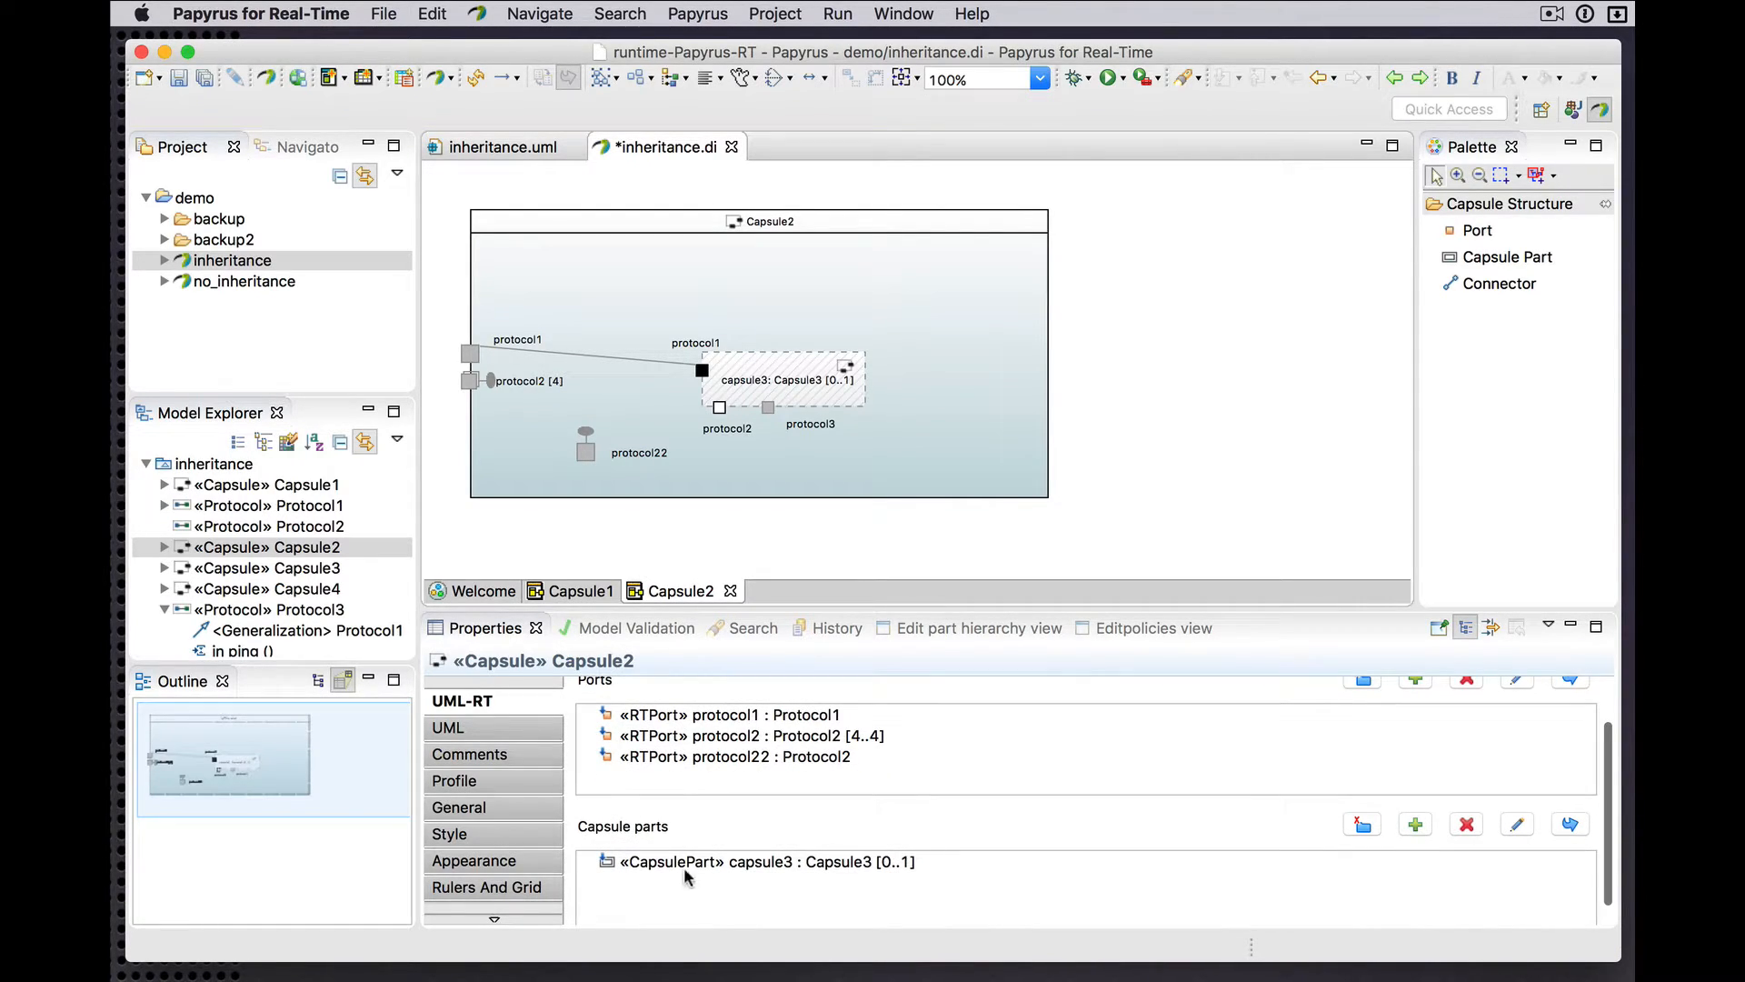
scroll(586, 804, up, 2)
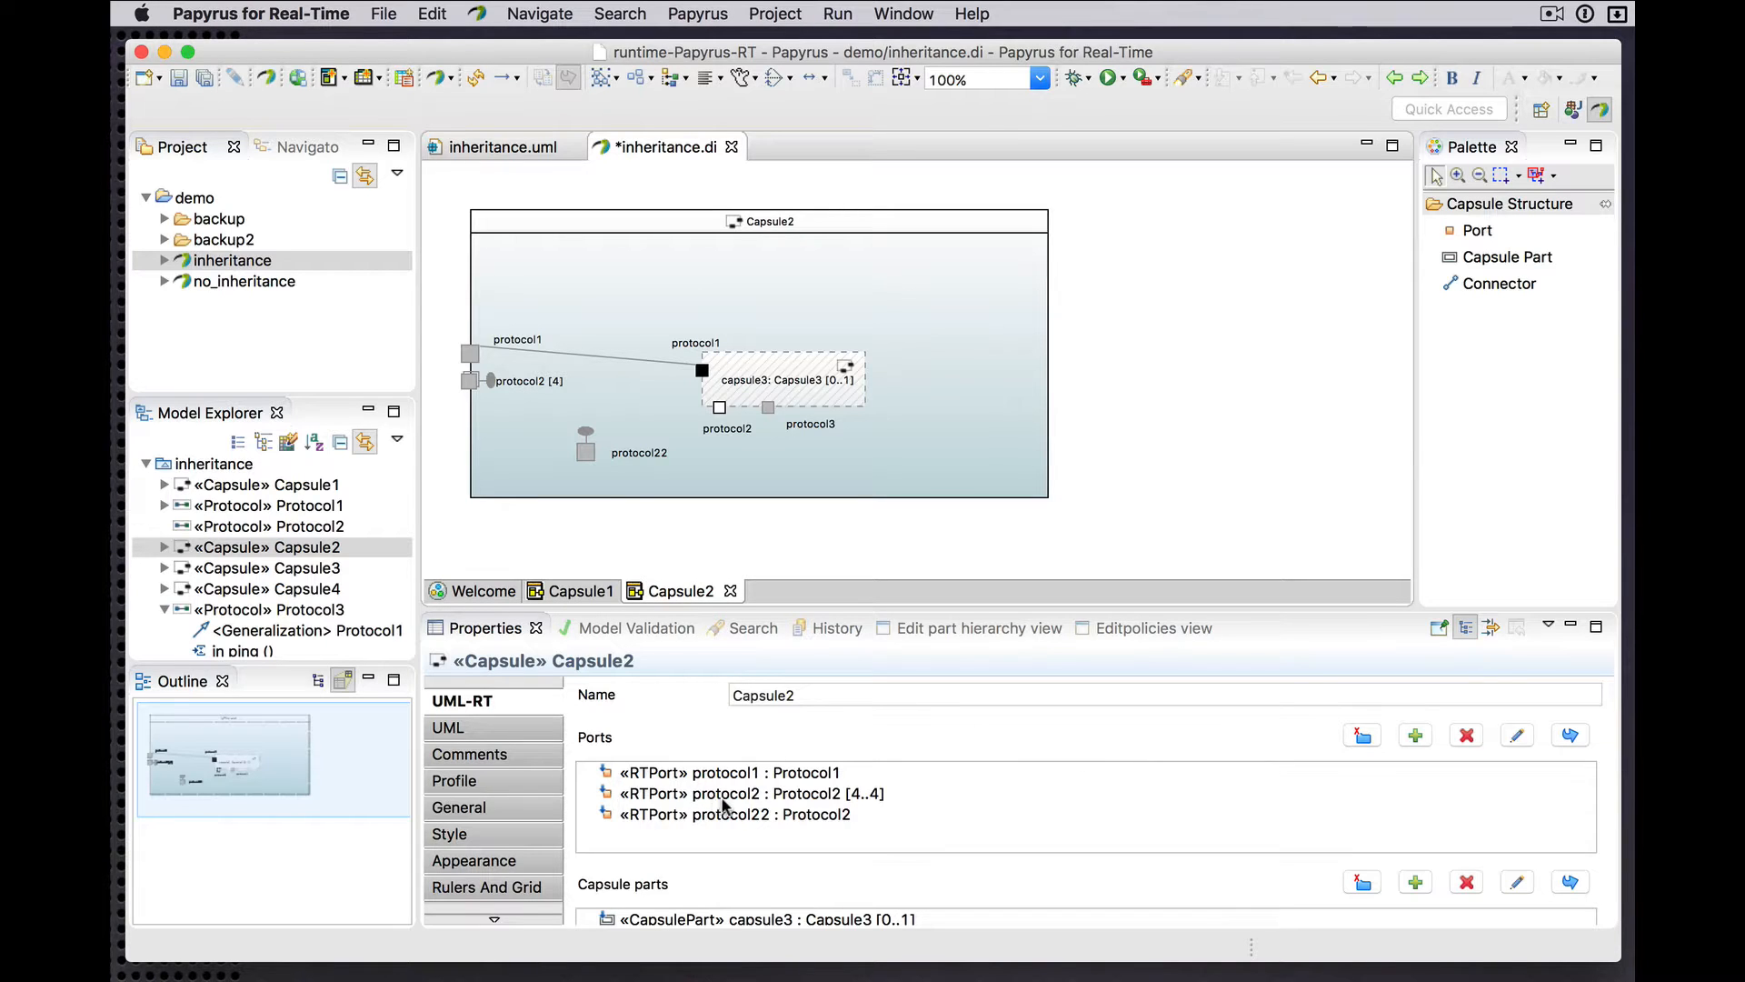
- Exclude the inherited protocol22 port from Capsule2 in the diagram
click(586, 457)
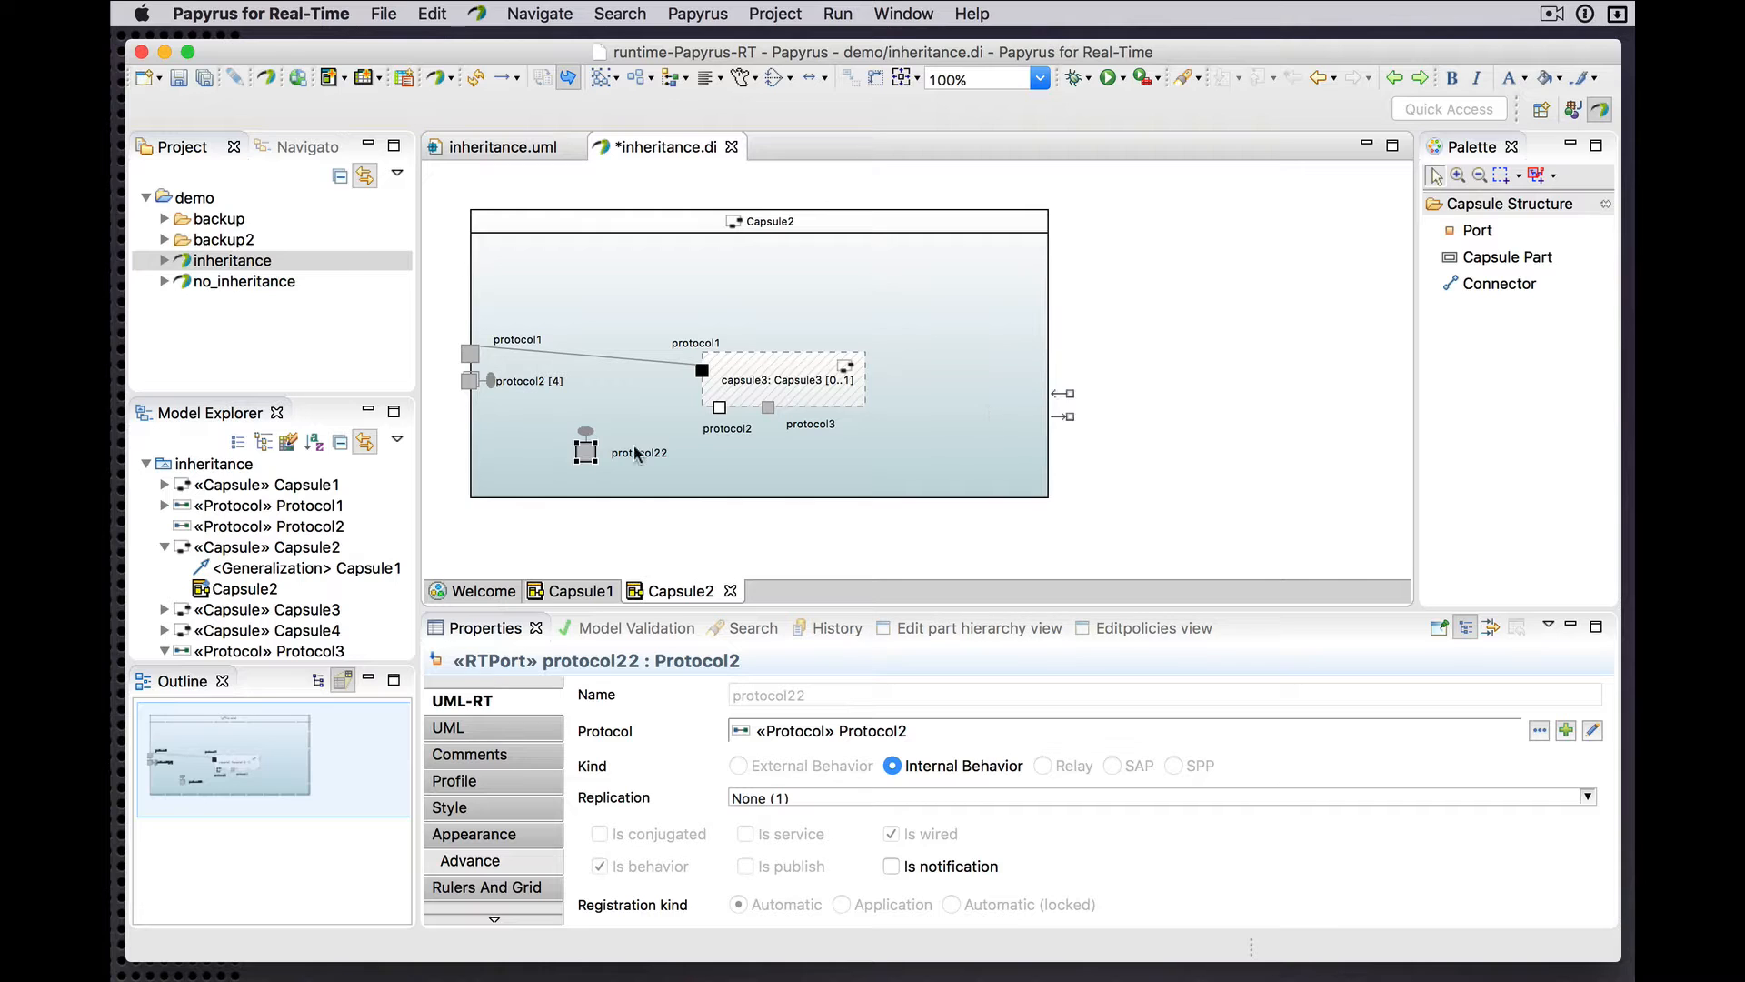
right_click(591, 455)
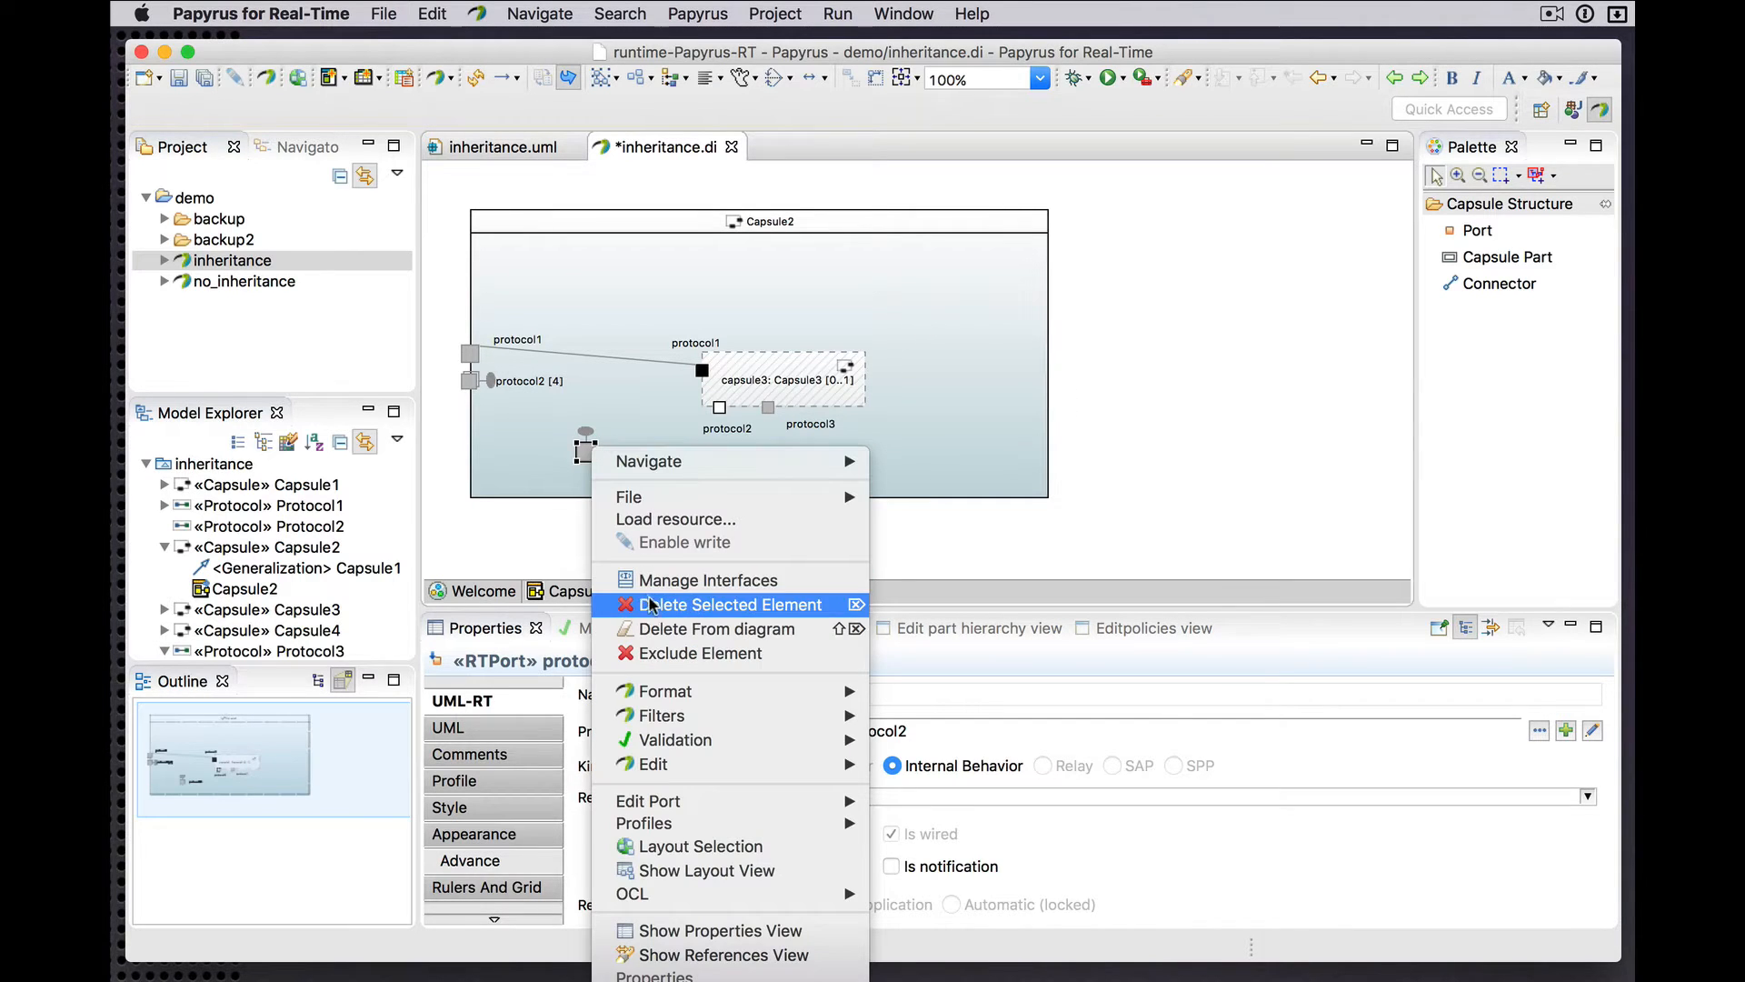
click(651, 655)
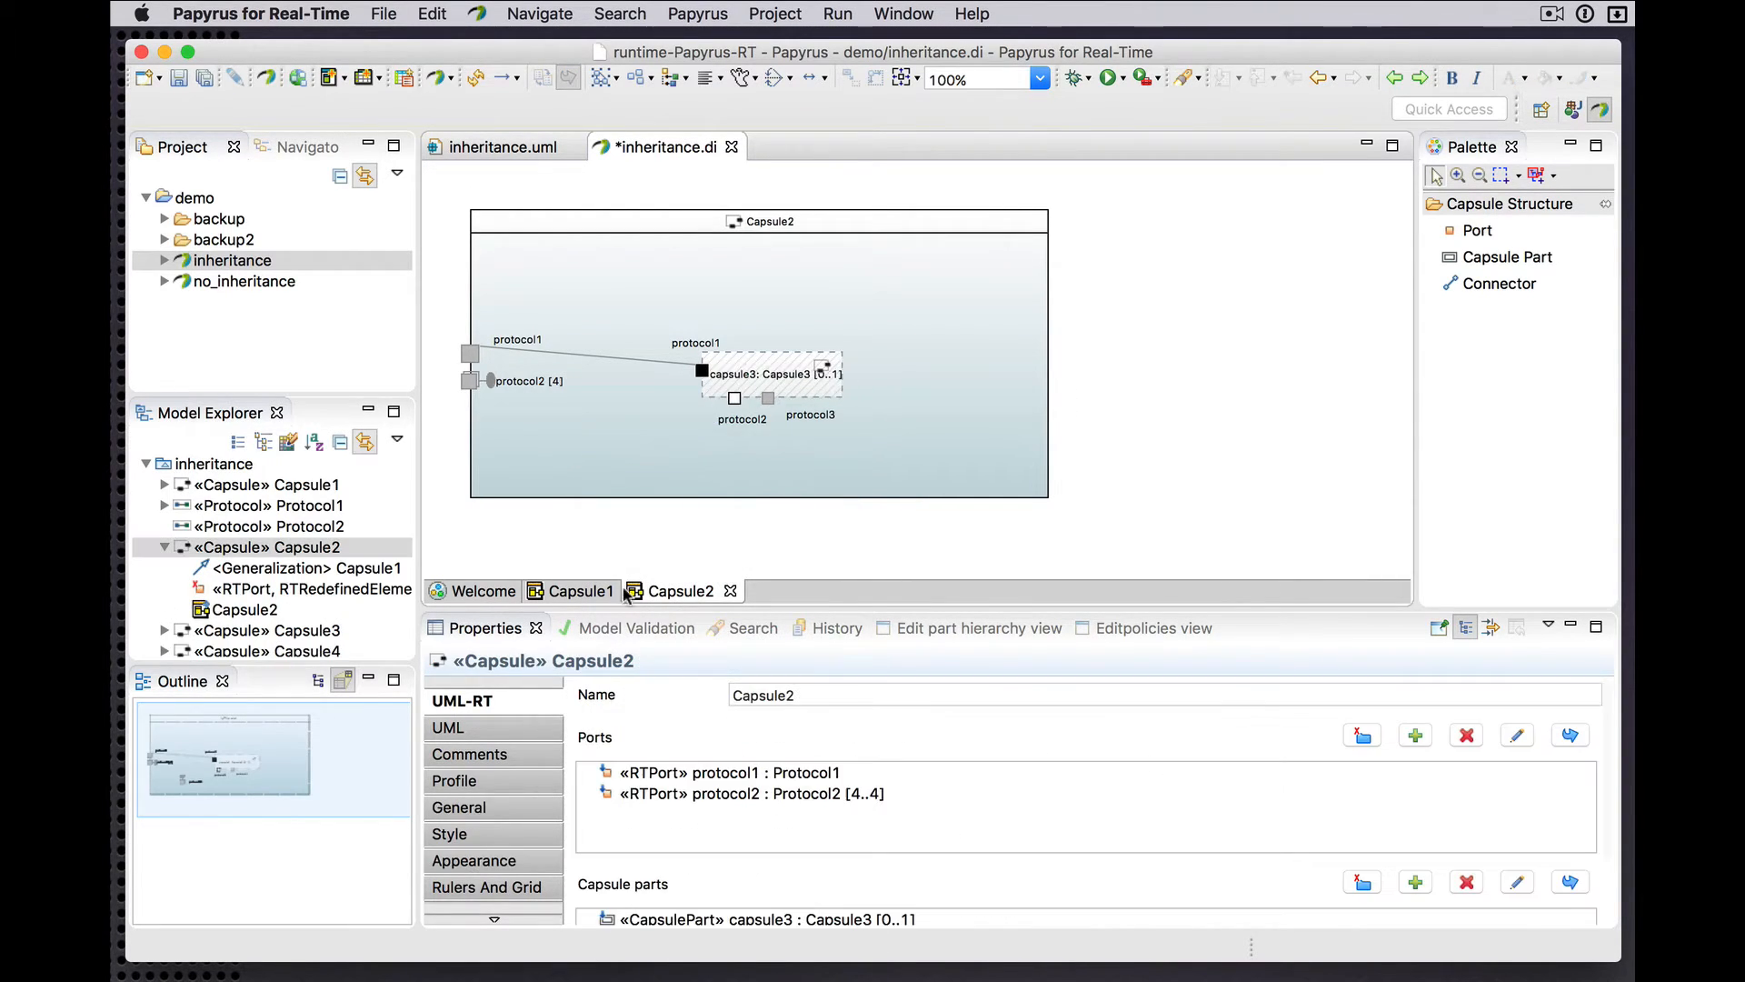
- Show the excluded elements among Capsule2's ports to check for protocol22, and hide them again
click(244, 549)
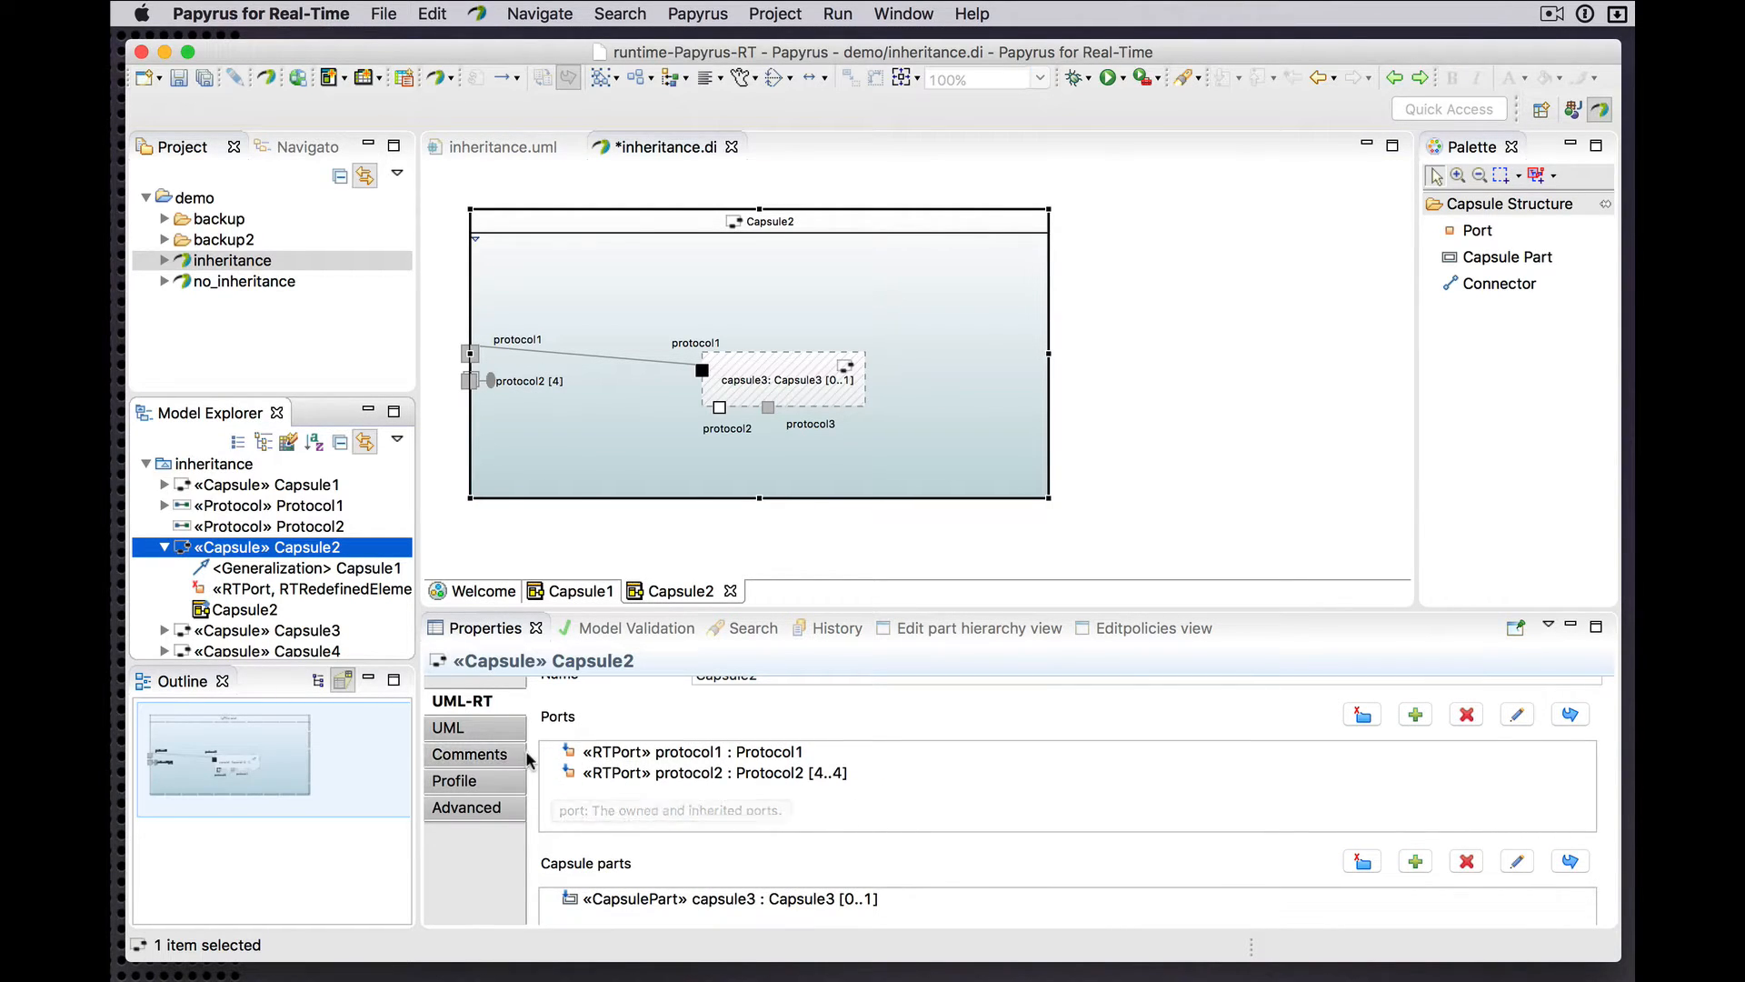
click(1369, 727)
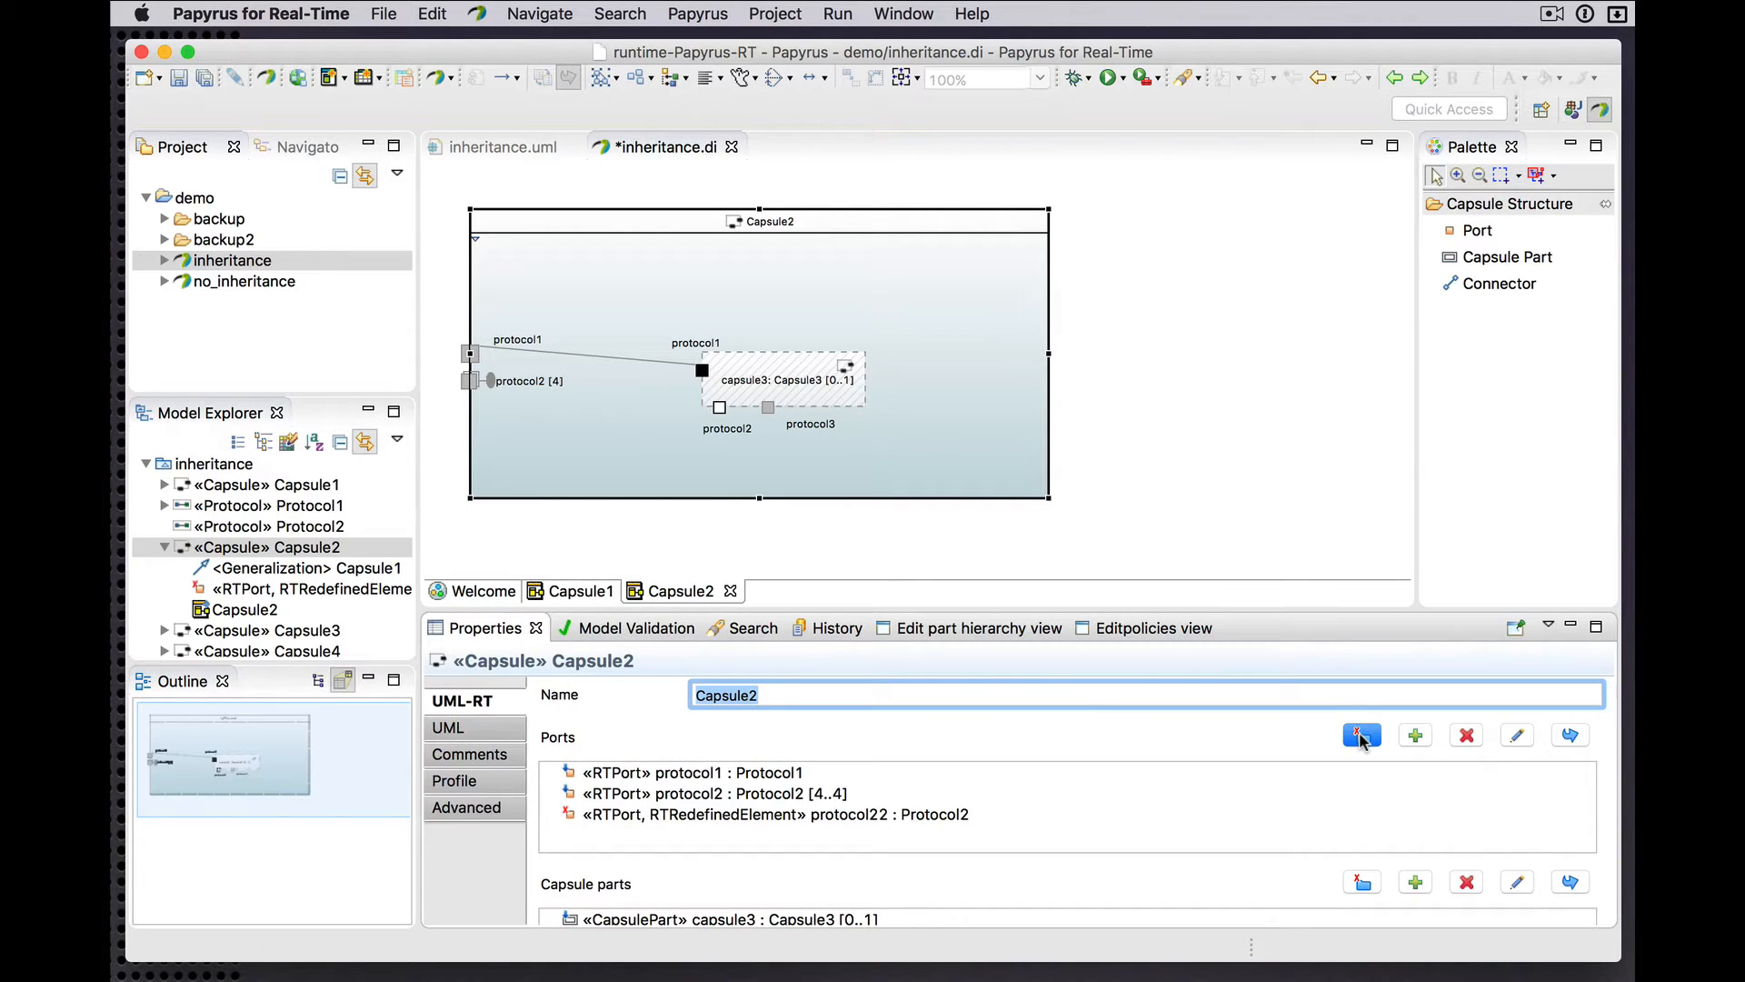
click(1362, 736)
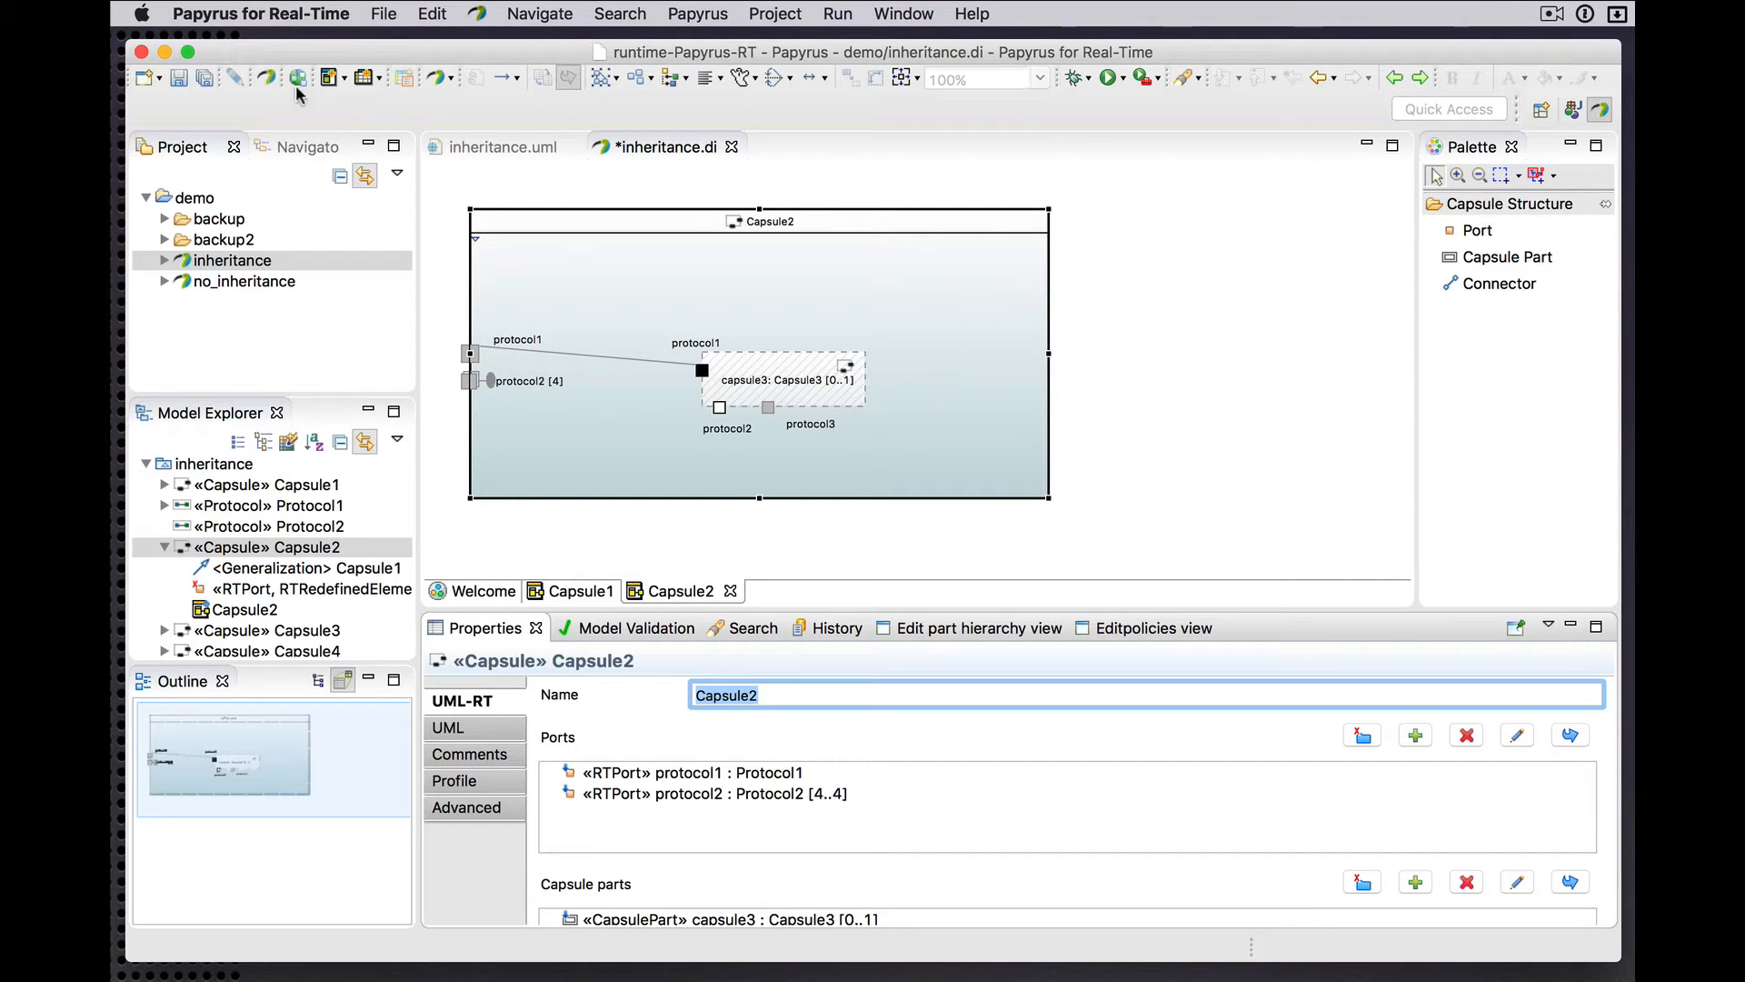
- Undo the exclusion of the protocol22 port and refresh the Capsule2 diagram
click(429, 13)
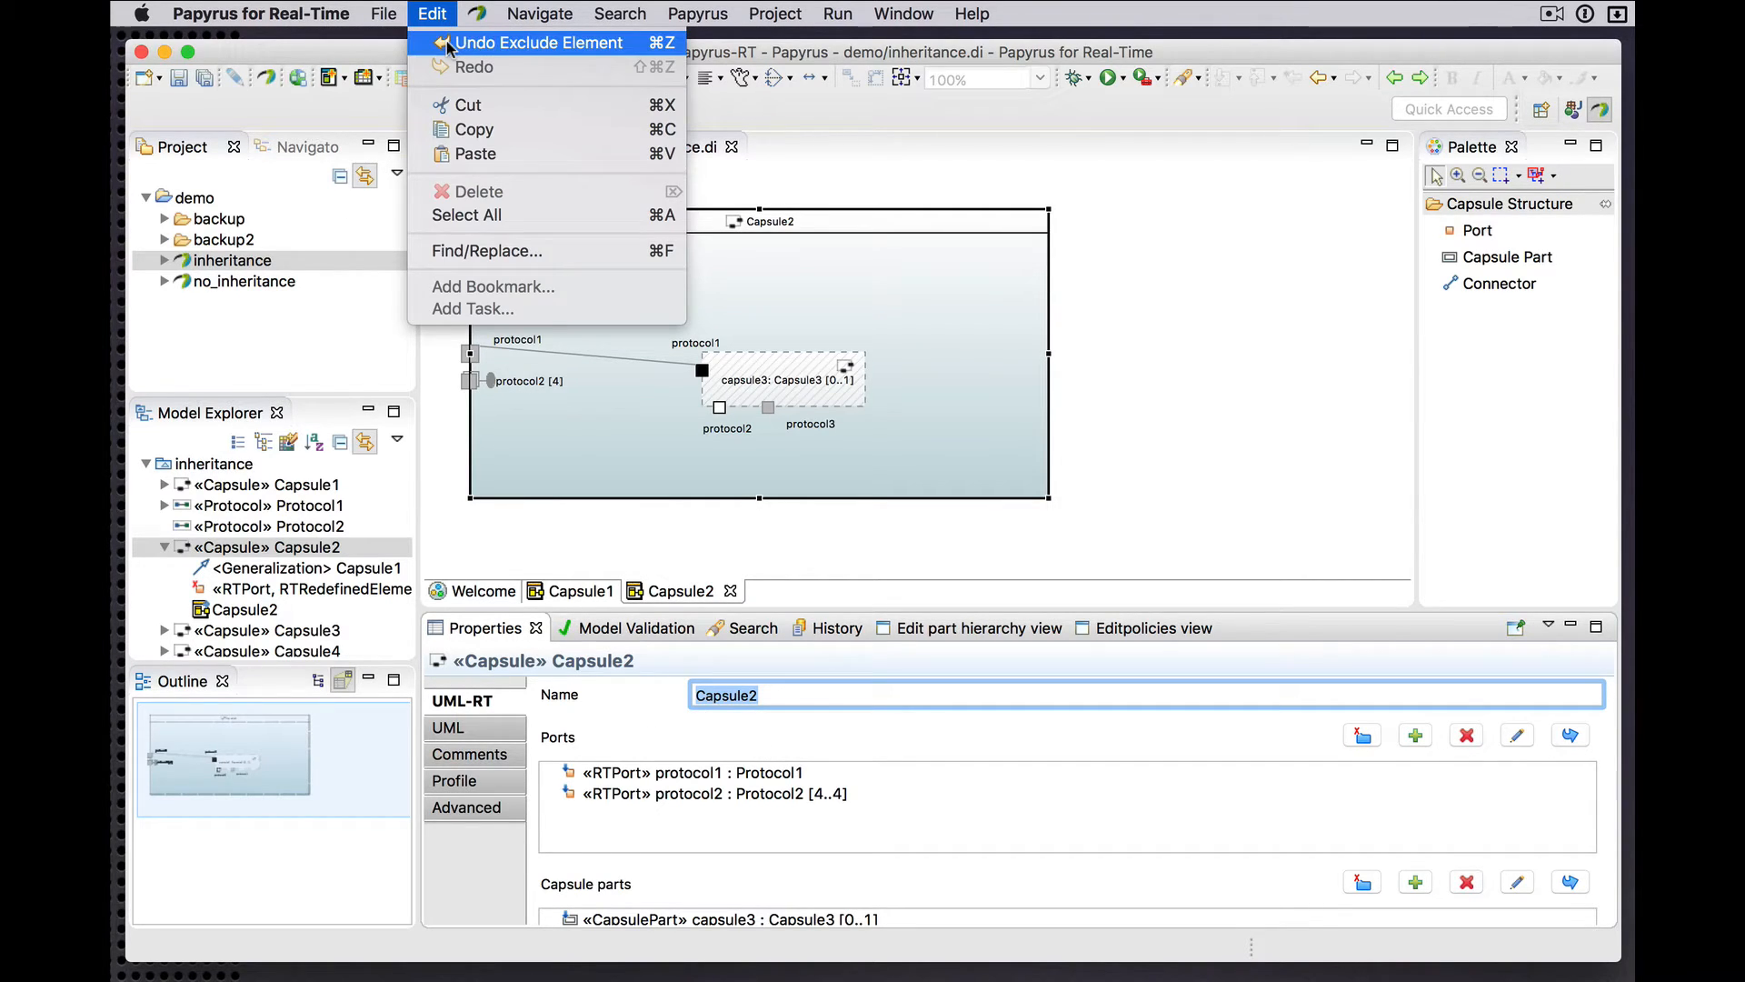
click(449, 44)
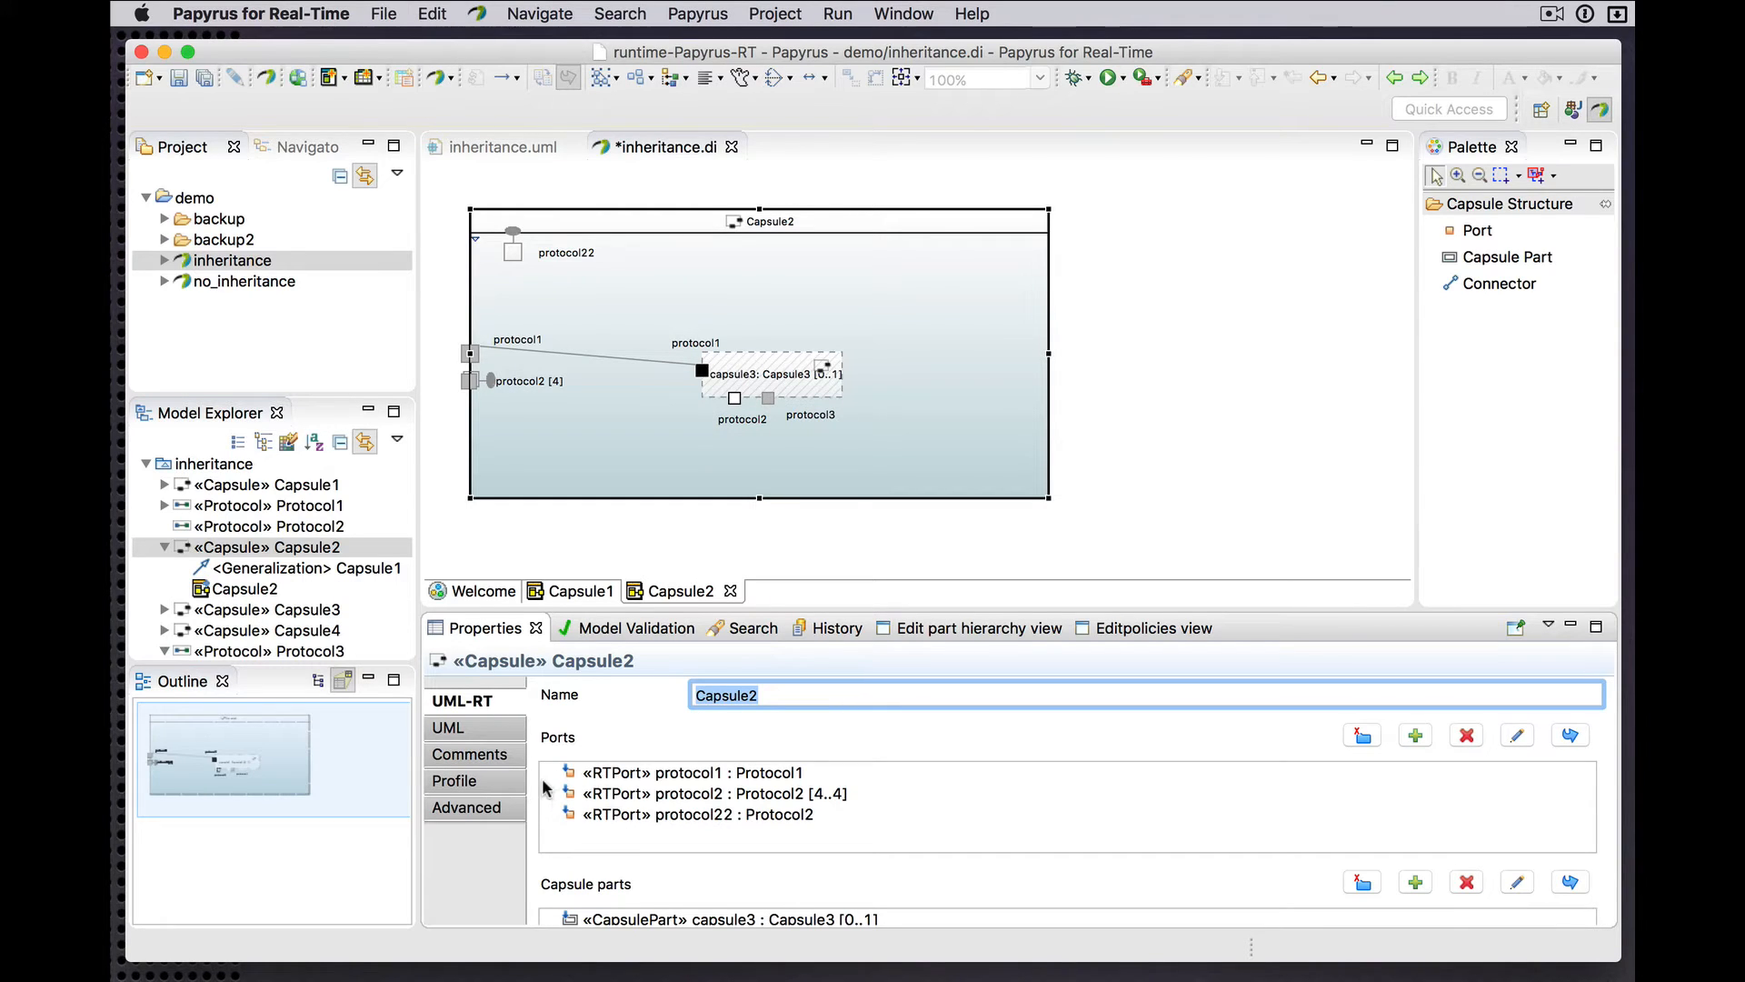
click(691, 545)
click(479, 79)
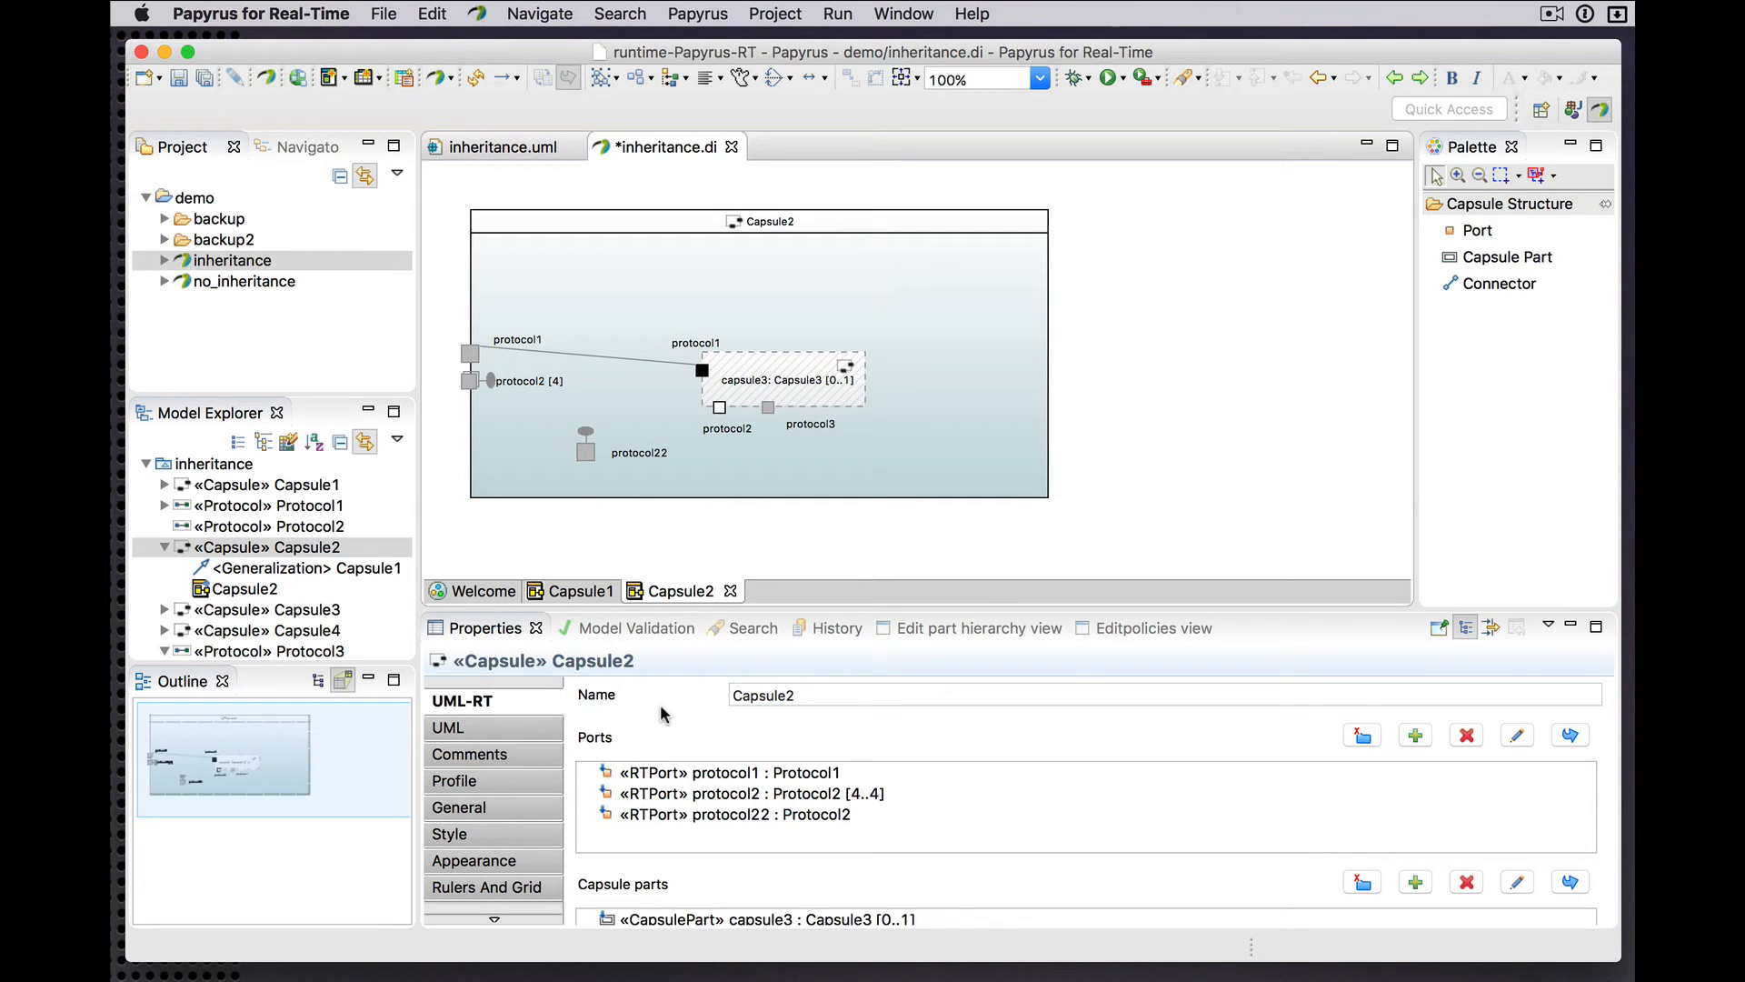
- Select Protocol3 in the model tree and review its out and in messages
scroll(345, 583, down, 3)
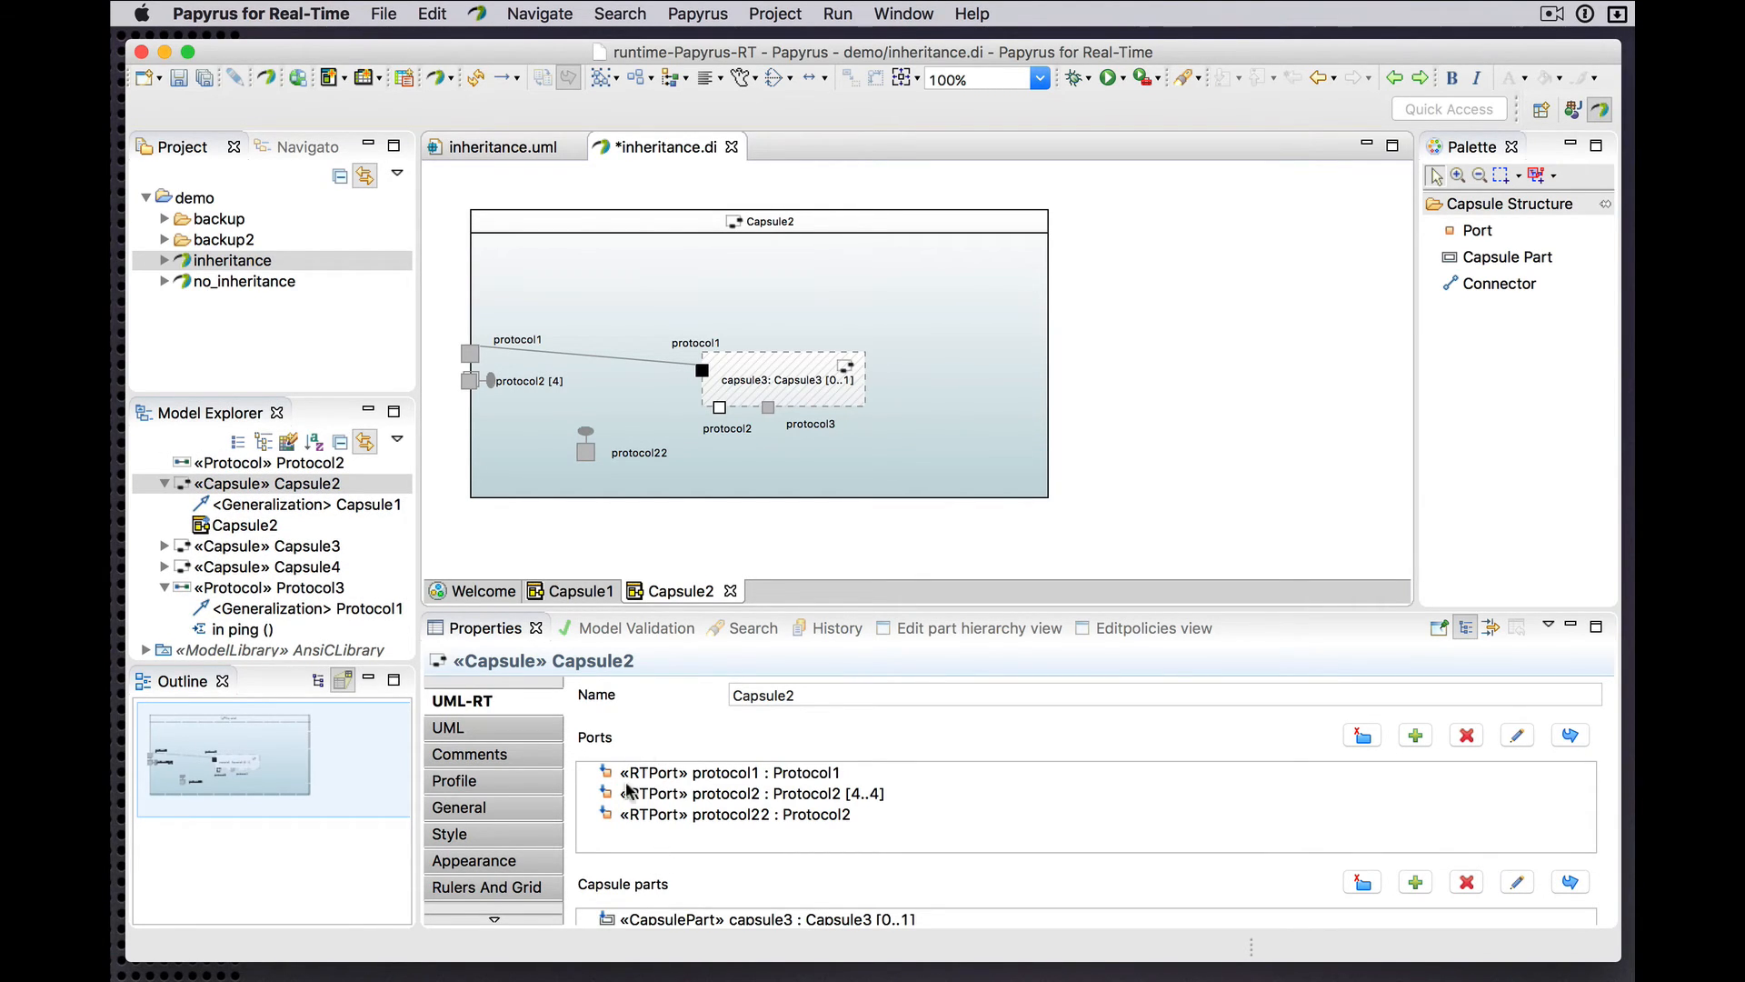
click(276, 589)
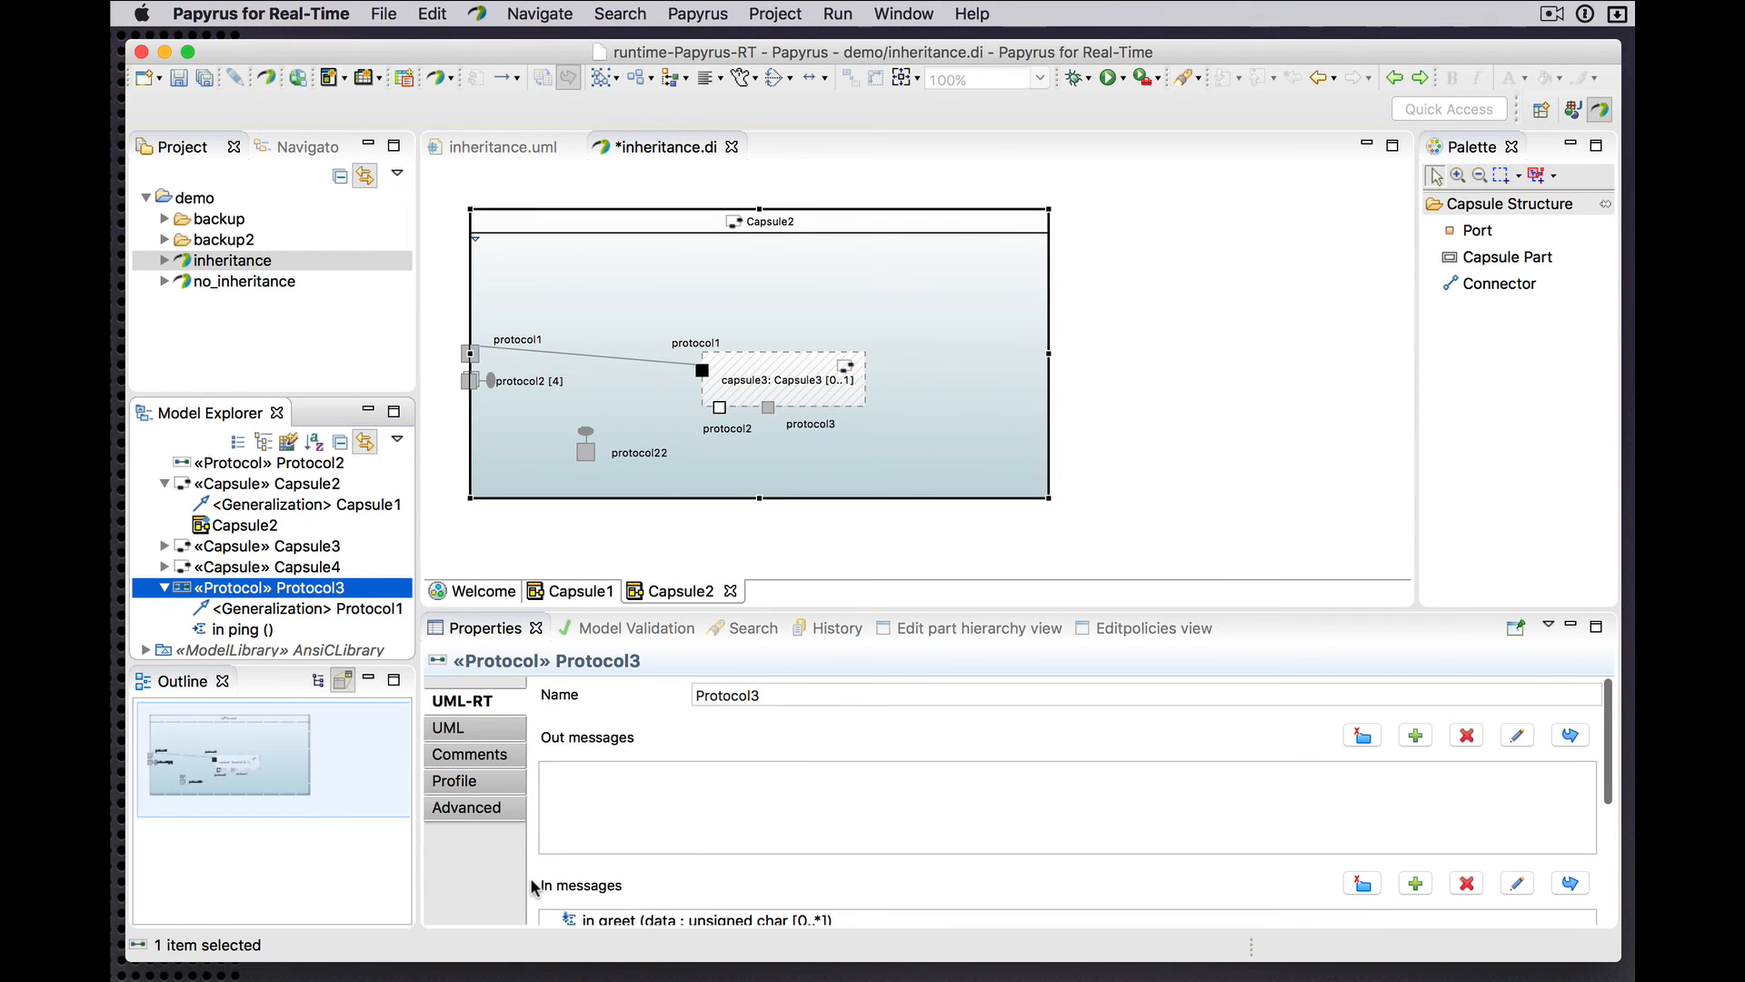
scroll(533, 882, down, 2)
scroll(285, 524, up, 3)
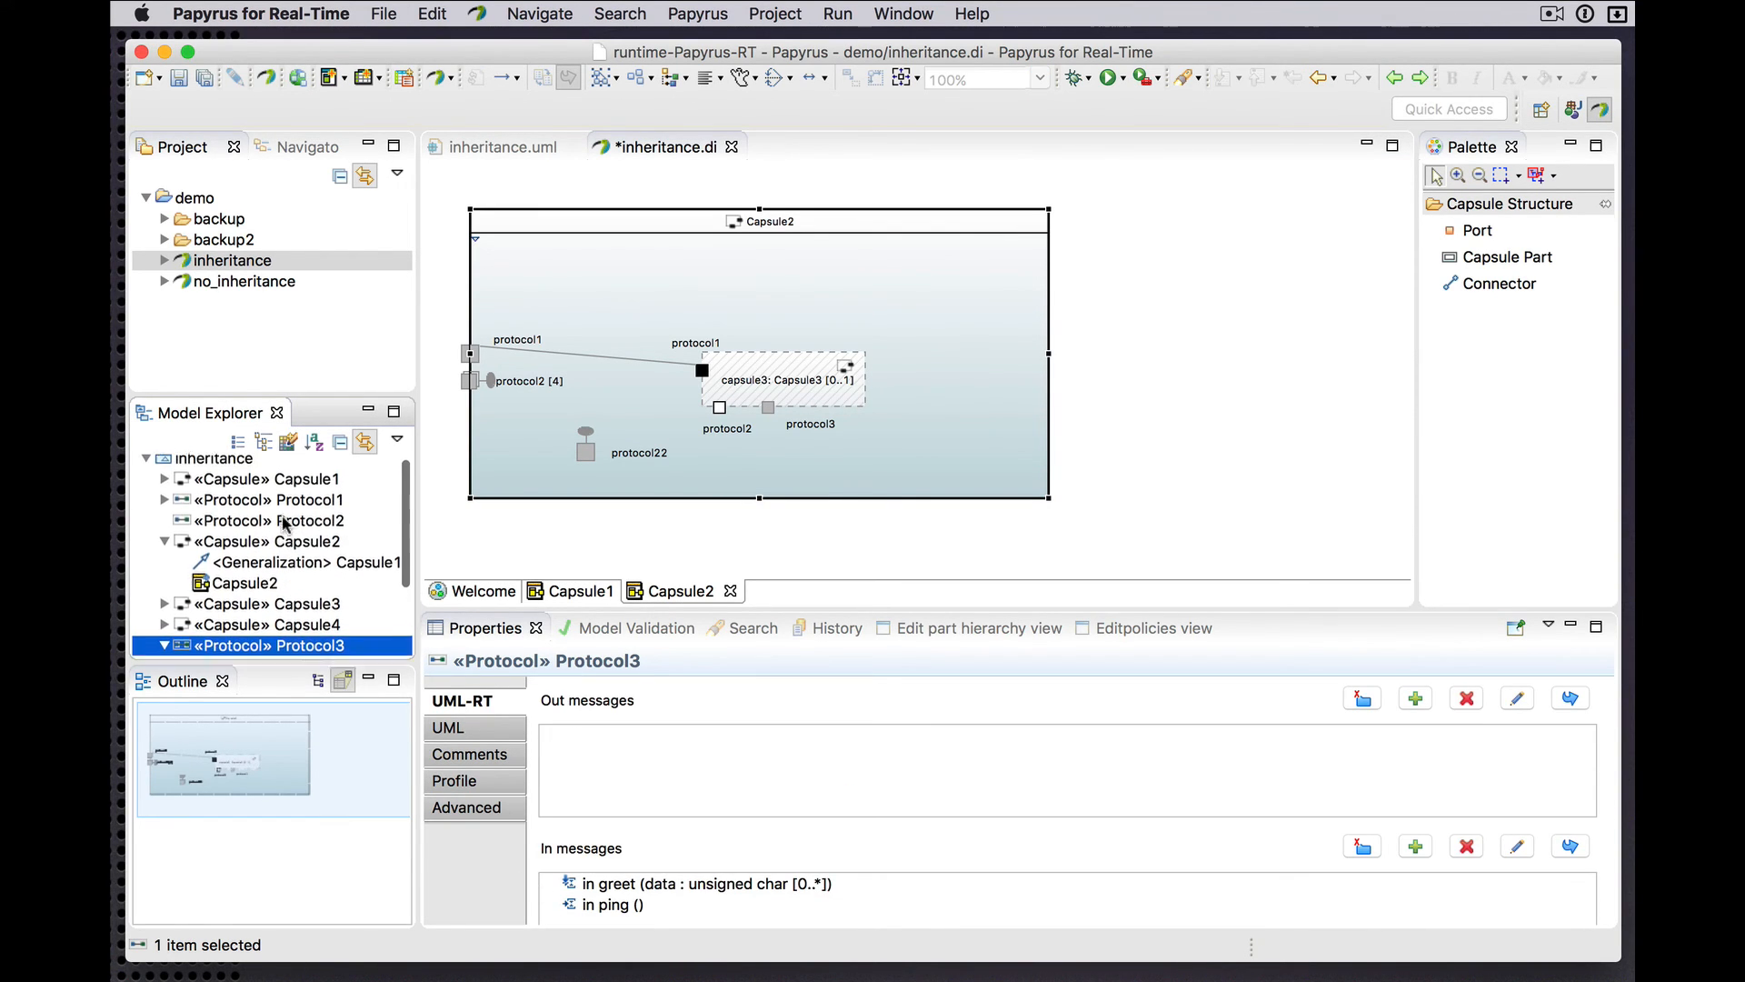